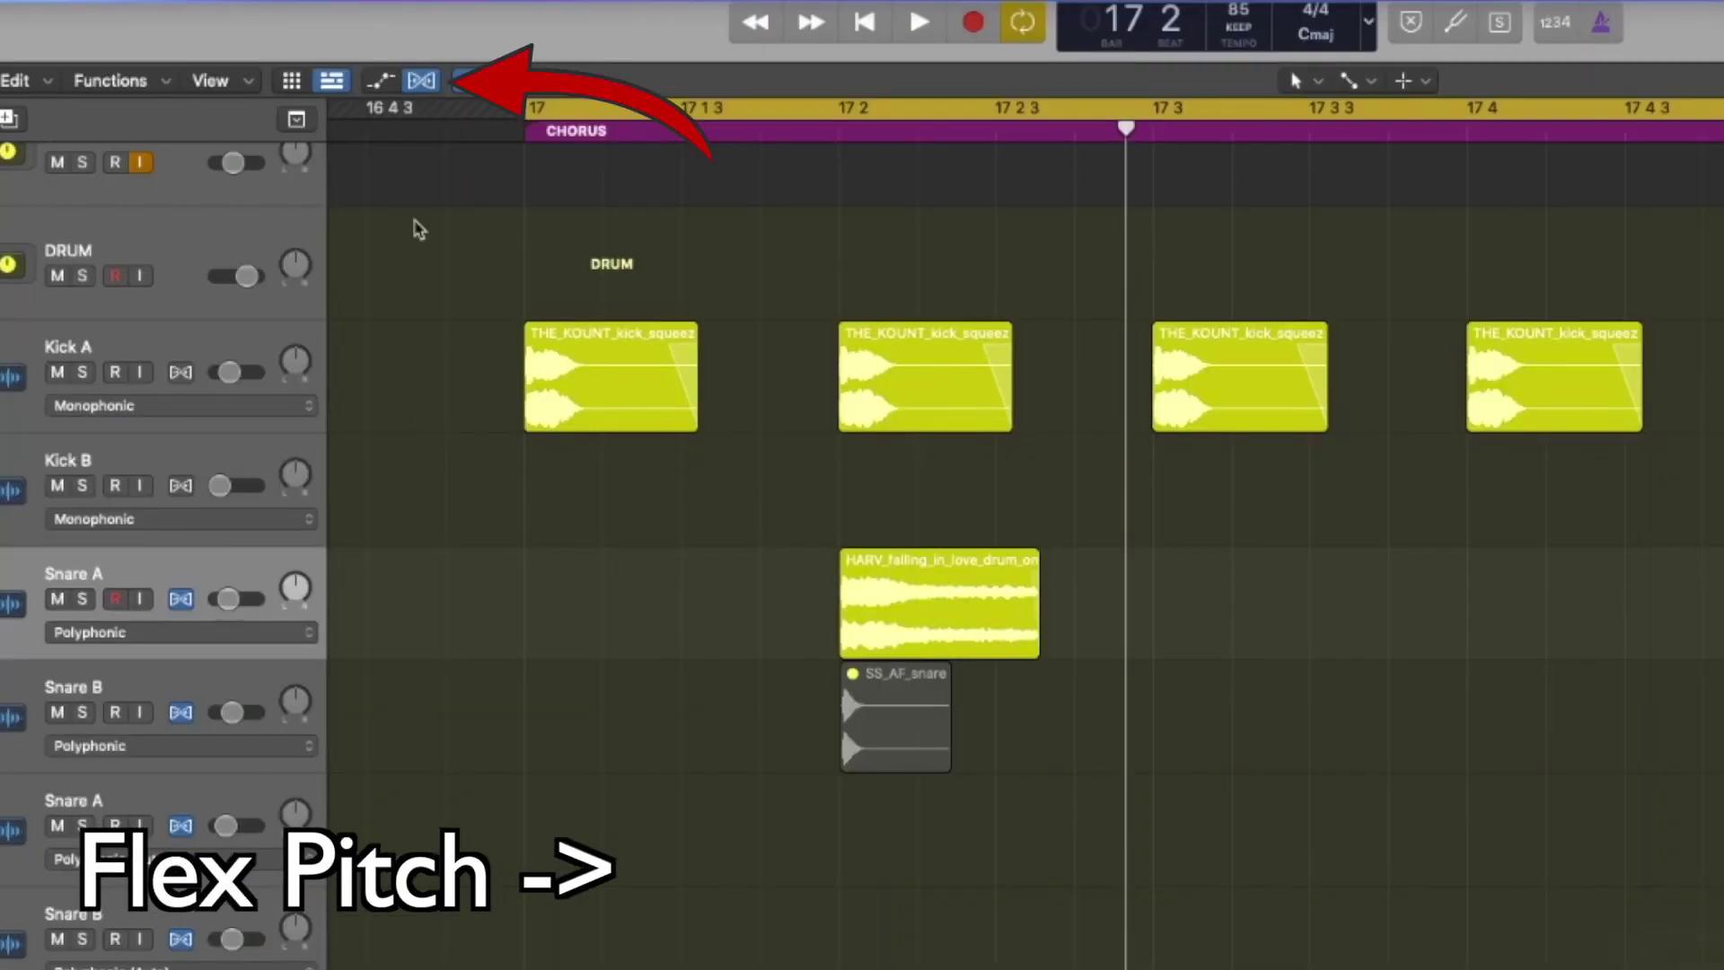
Shorten the Snare A hit on beat 2 of bar 17 using Flex editing
{"action": "left_click", "coordinate": [294, 382]}
{"action": "left_click", "coordinate": [324, 380]}
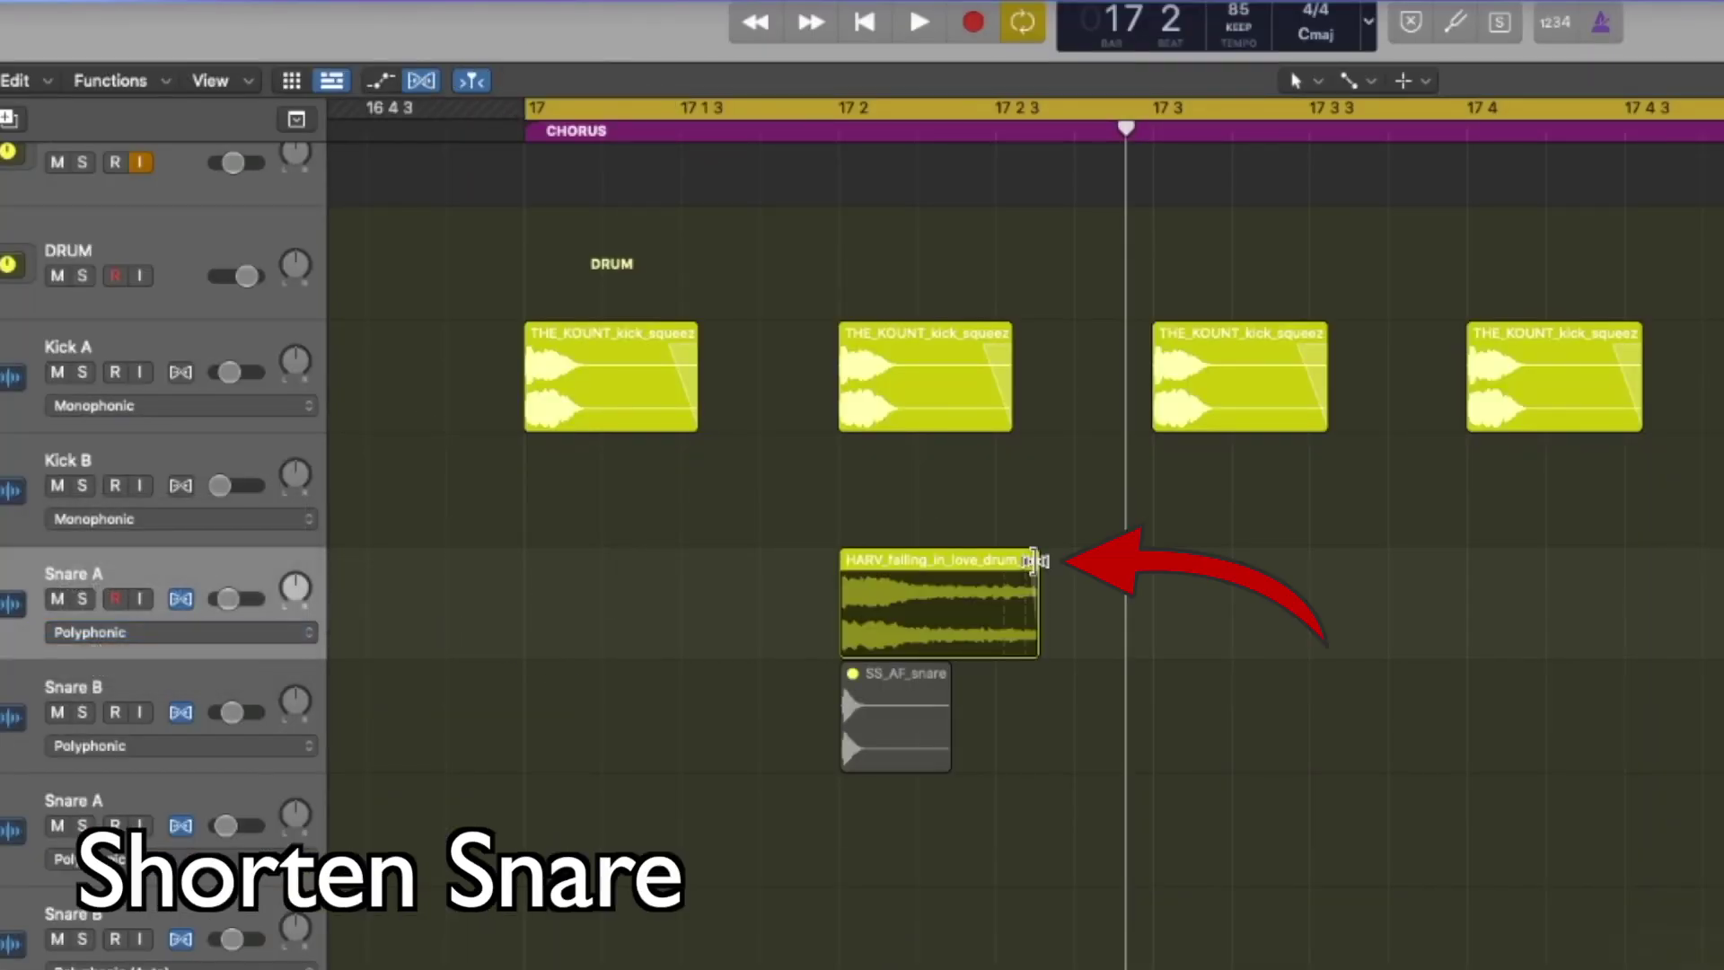
{"action": "left_click_drag", "start_coordinate": [1037, 563], "coordinate": [988, 564]}
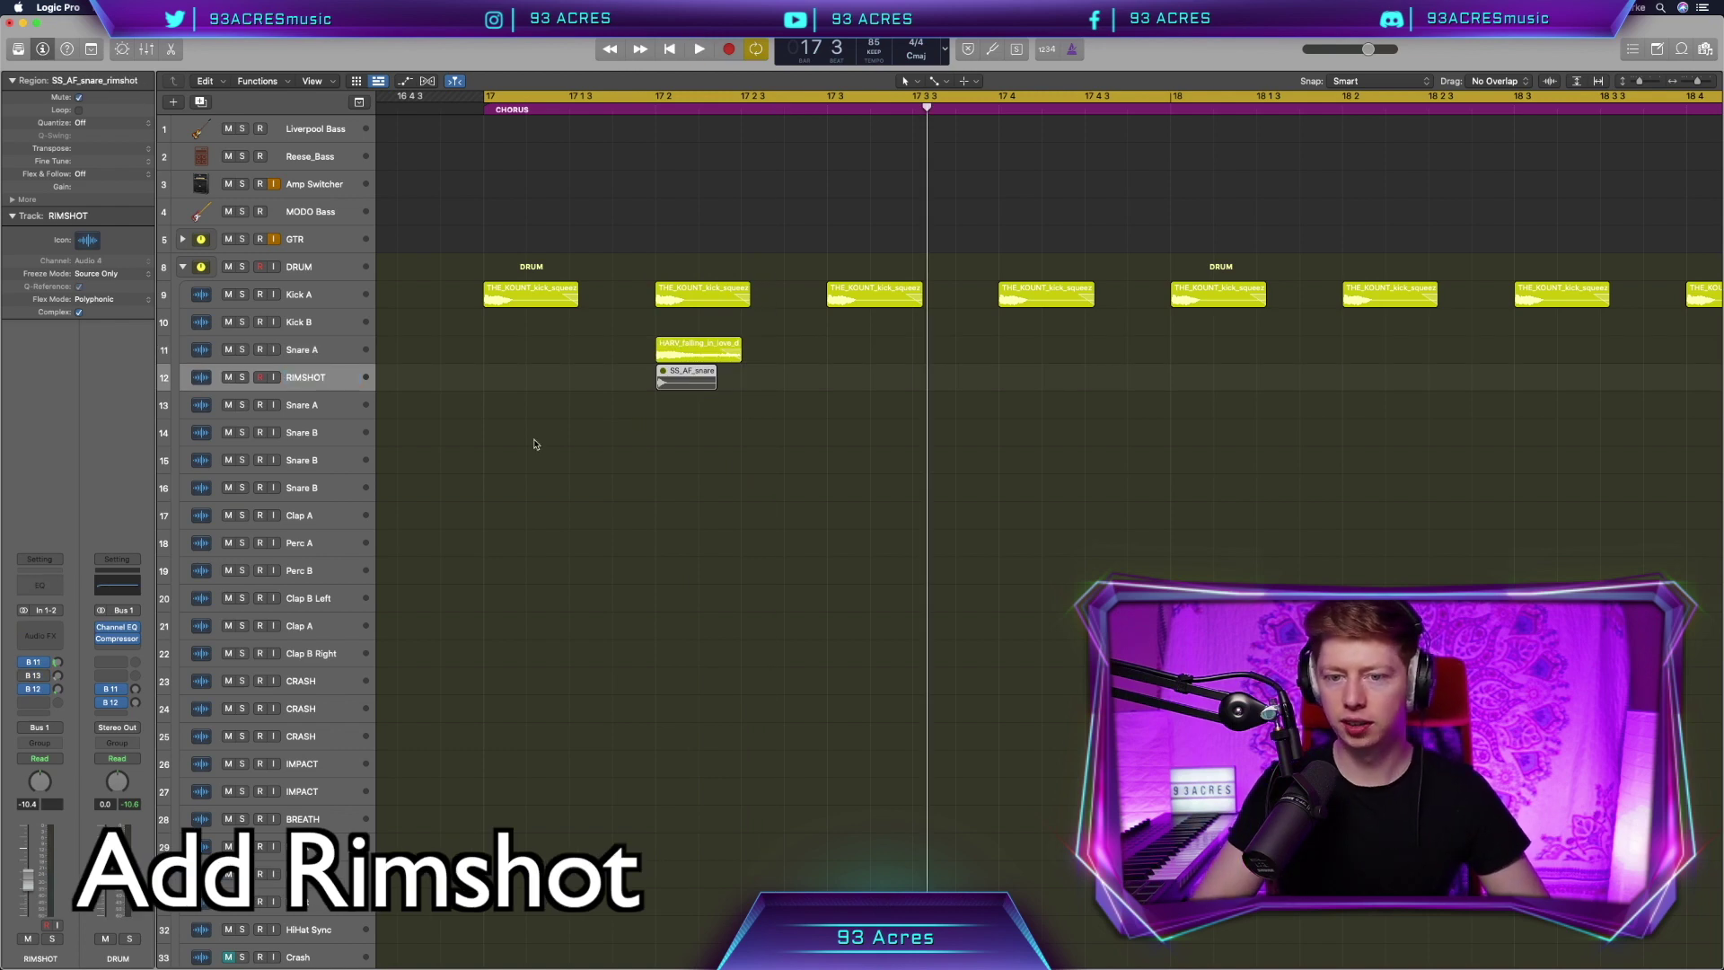
Replace the sample on the RIMSHOT track with the TS_CINEMATIC_POP snare from Splice, aligned with the Snare A hit on beat 2
{"action": "key", "text": "Delete"}
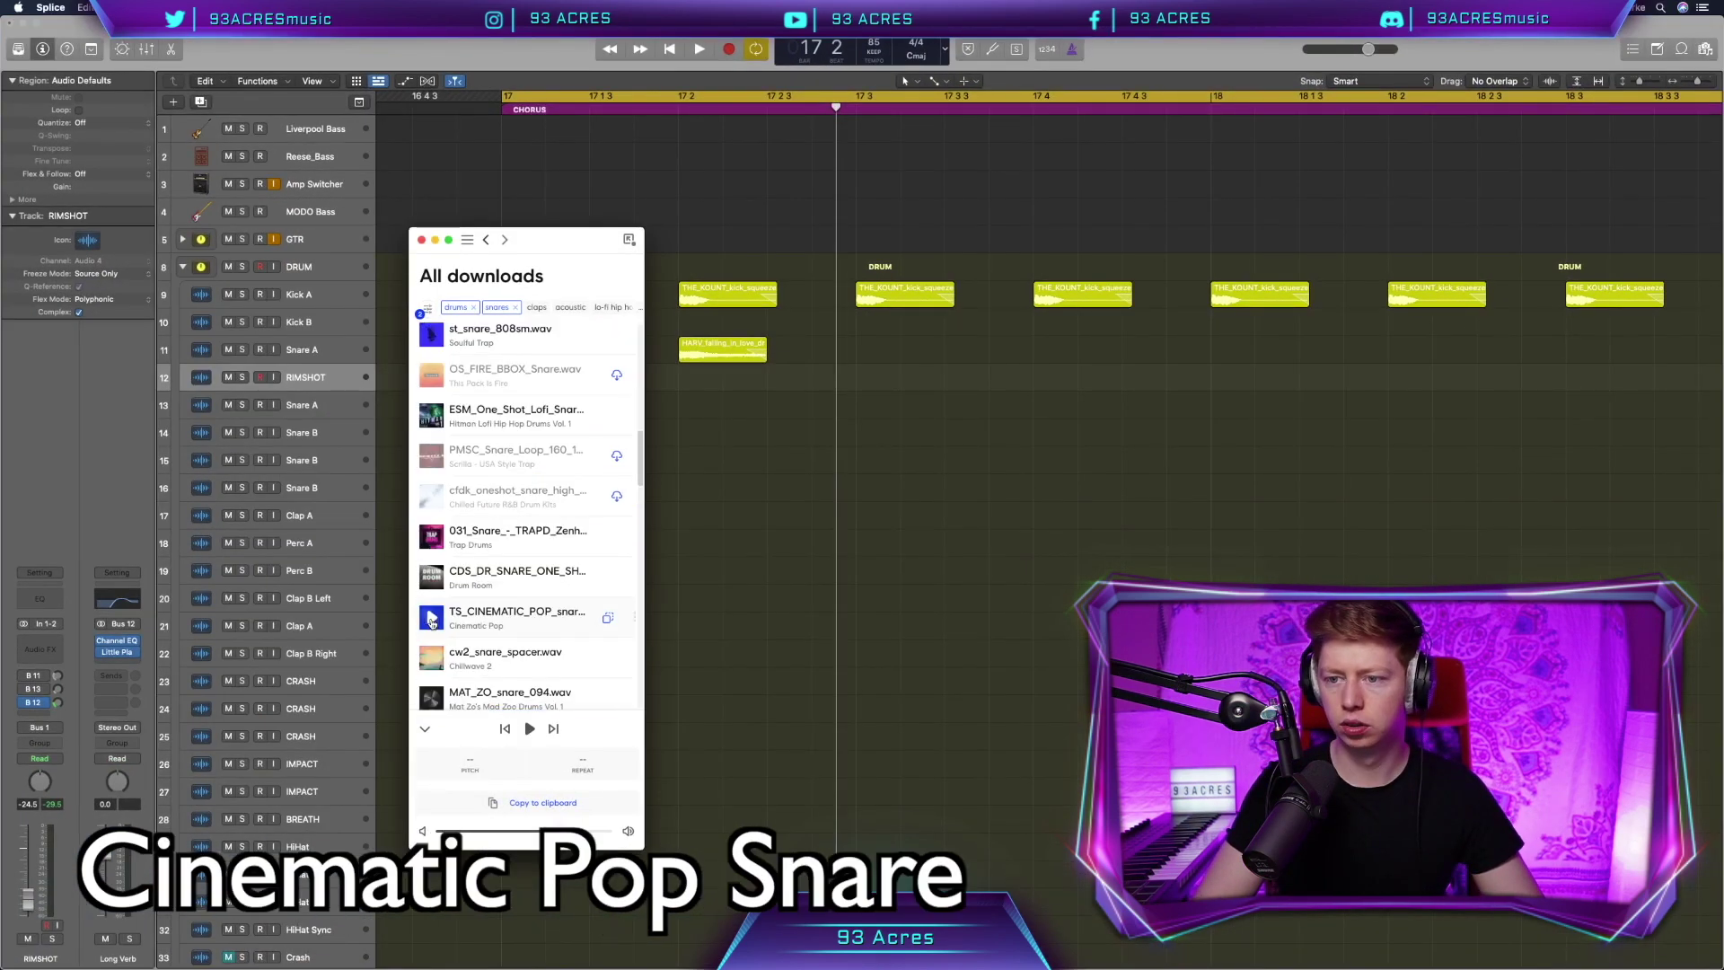
{"action": "left_click_drag", "start_coordinate": [431, 620], "coordinate": [688, 377]}
{"action": "scroll", "coordinate": [683, 422], "scroll_direction": "up", "scroll_amount": 5}
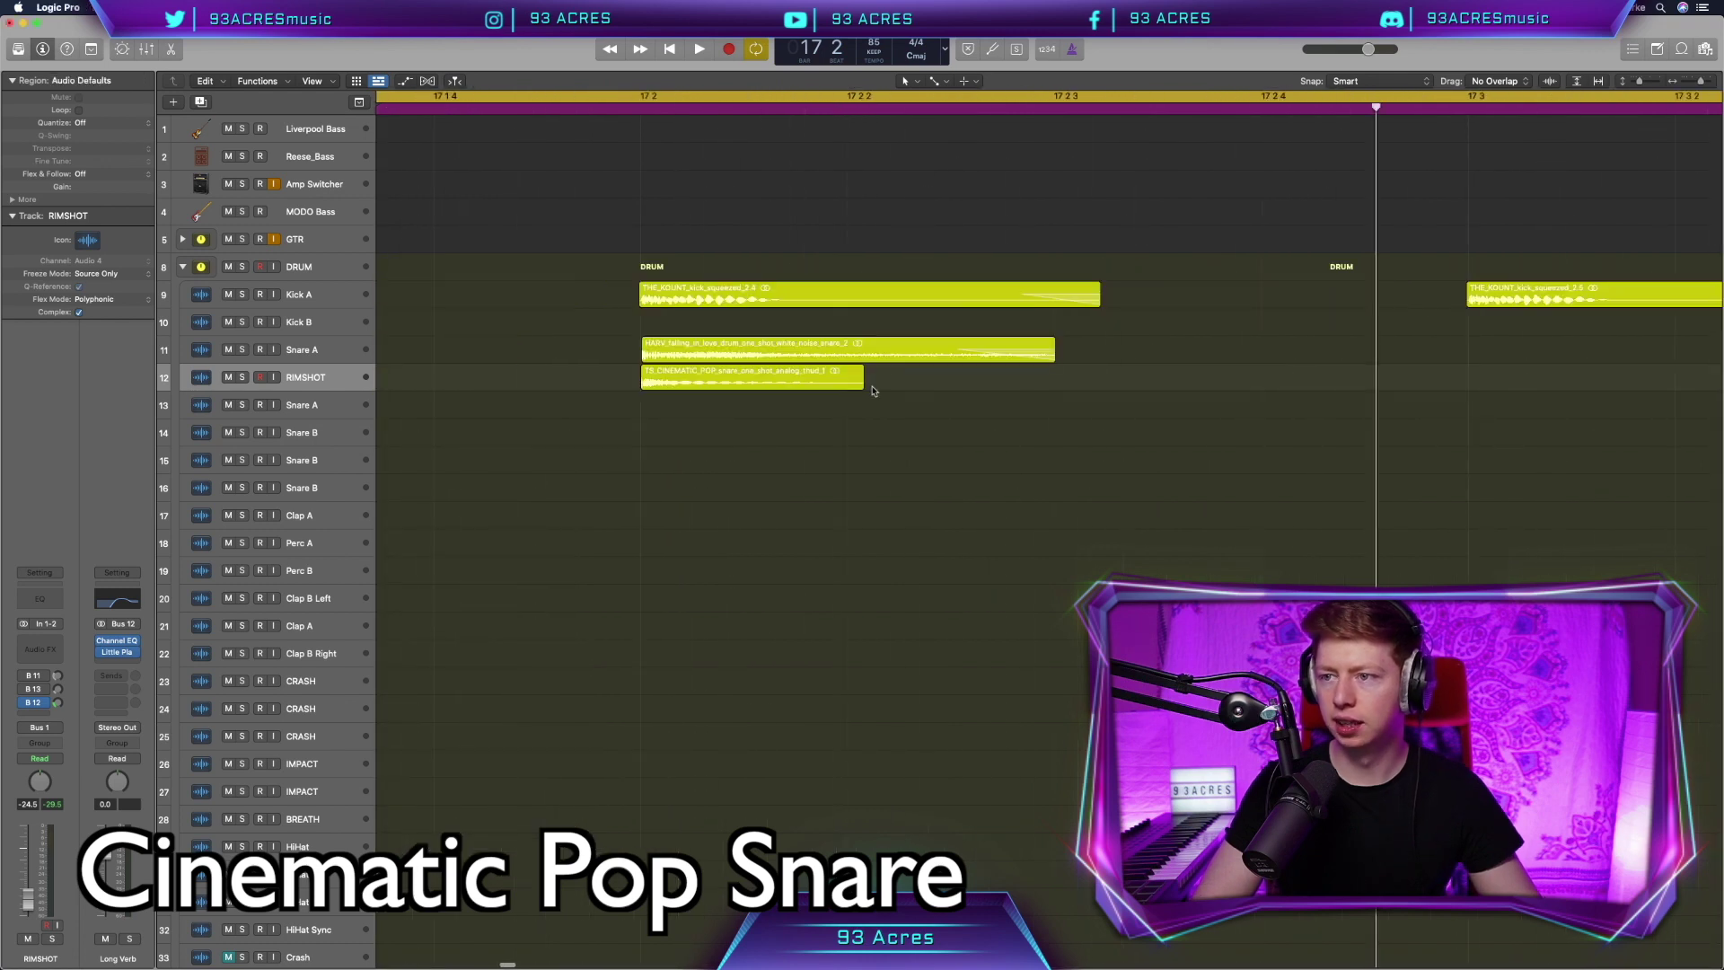
{"action": "left_click", "coordinate": [857, 381]}
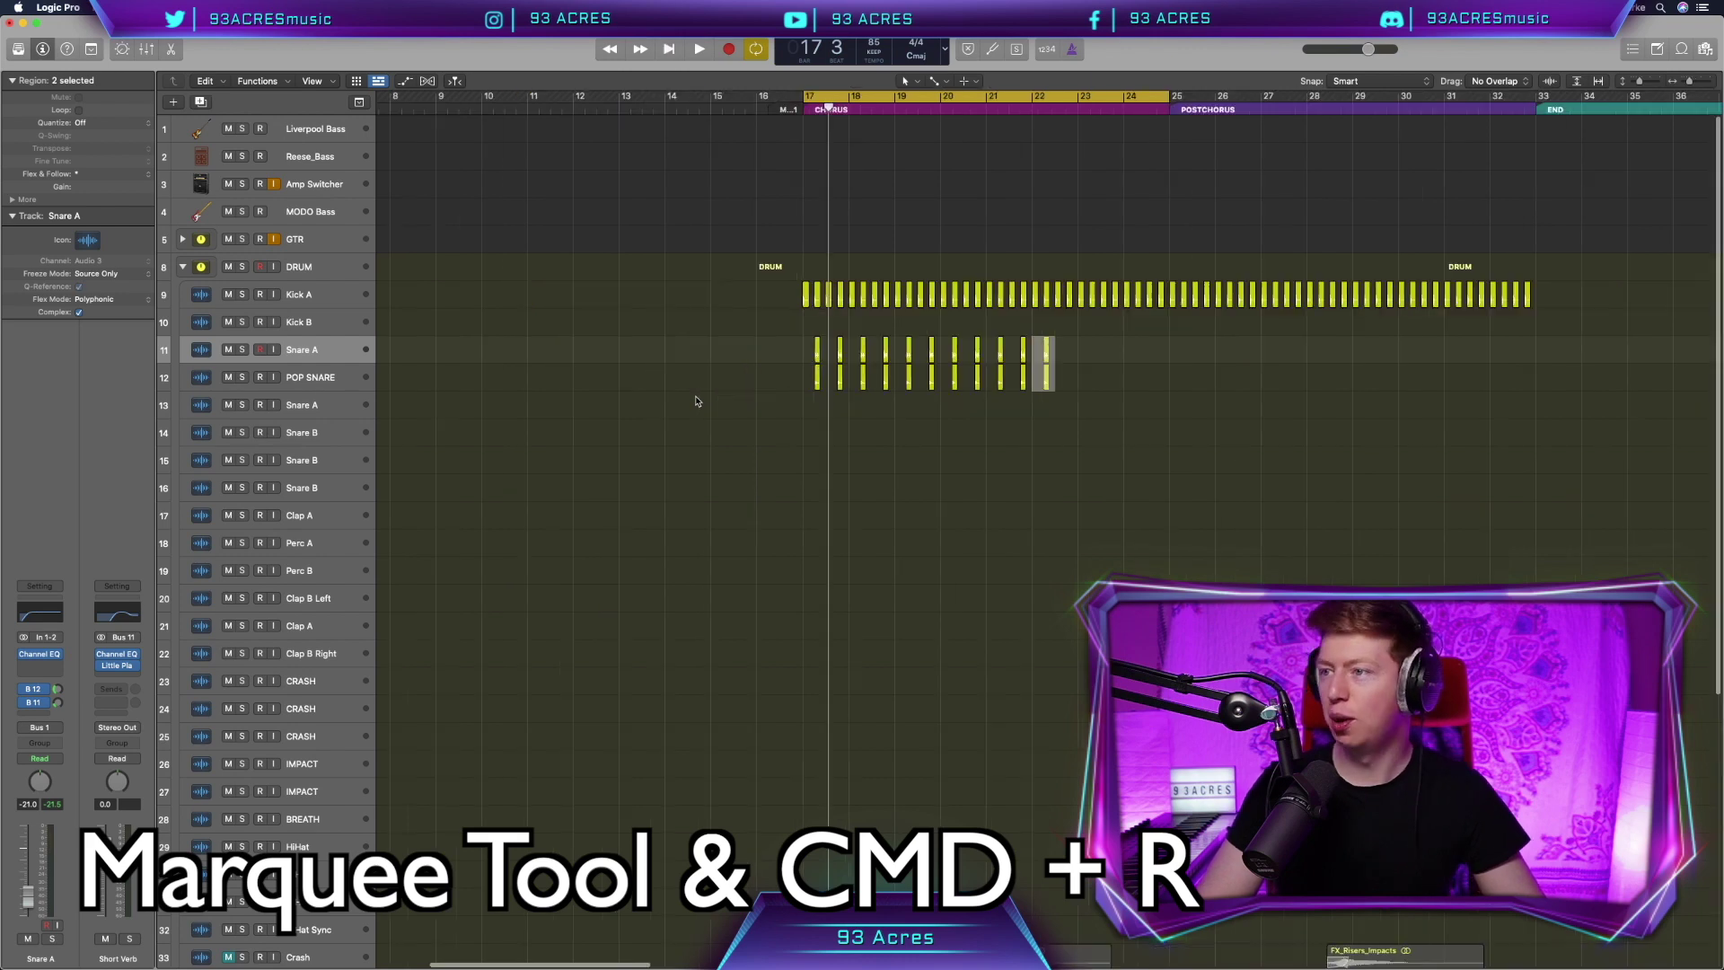
Repeat the paired Snare A and POP SNARE hits at a regular spacing through the chorus
{"action": "key", "text": "super+r"}
{"action": "key", "text": "super+r"}
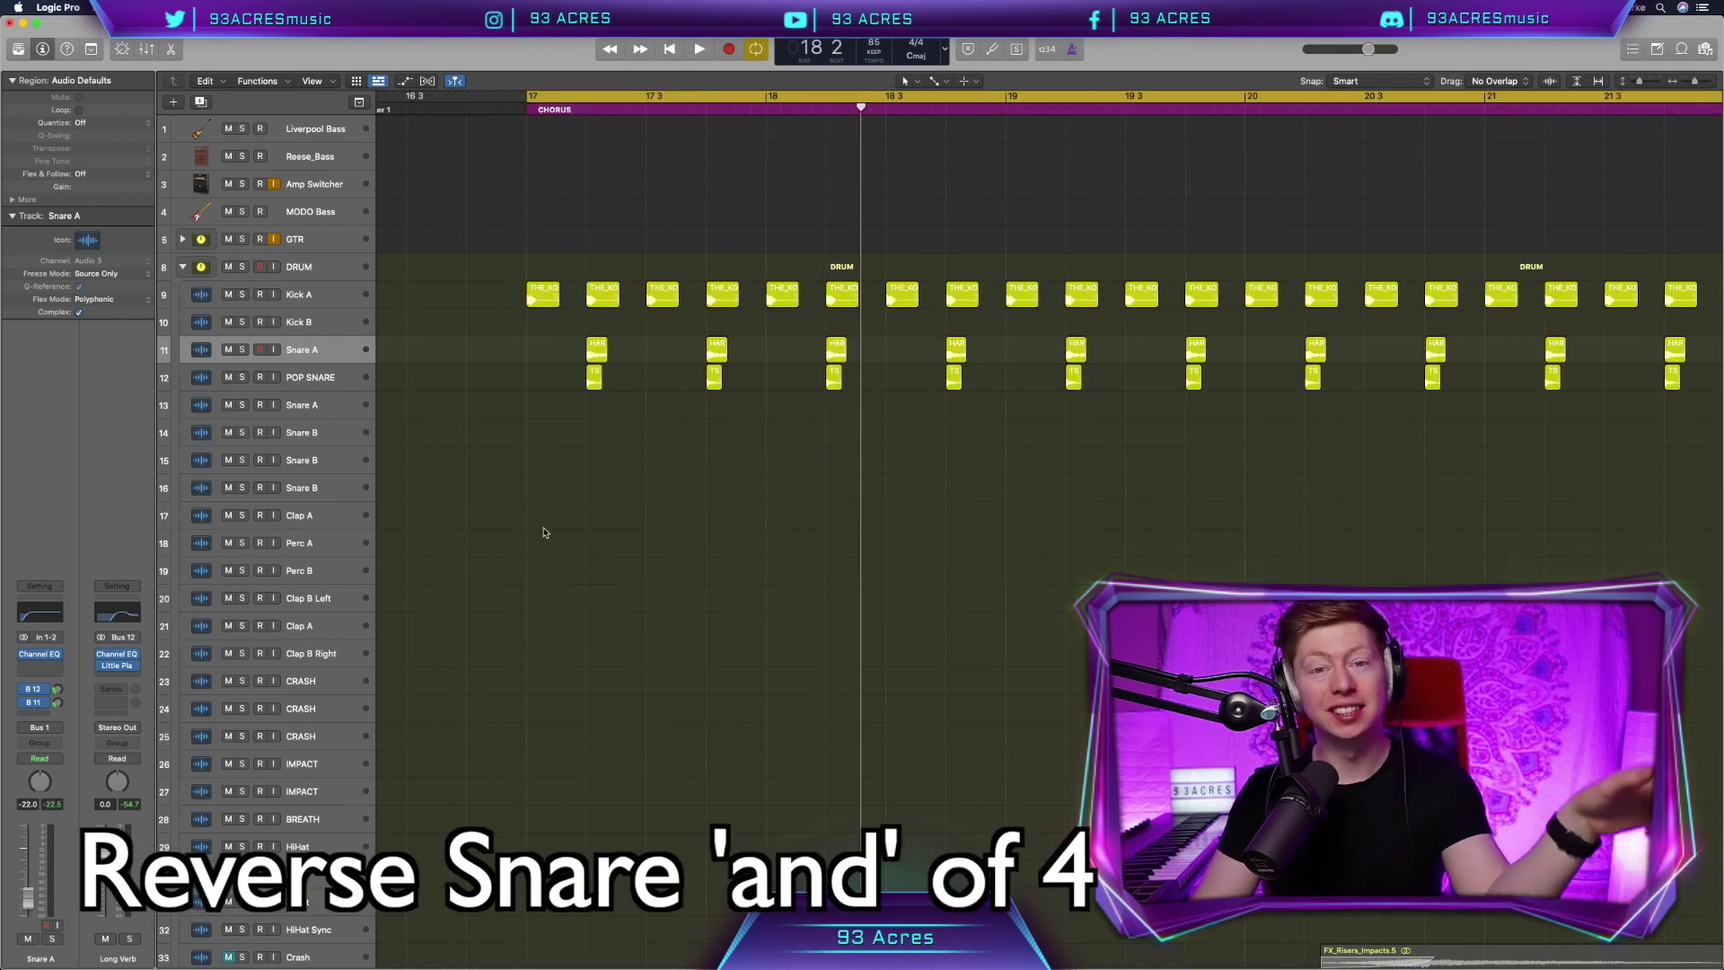
Bounce the first Snare A region in place to a new track named revSnare
{"action": "left_click", "coordinate": [597, 347], "text": "ctrl"}
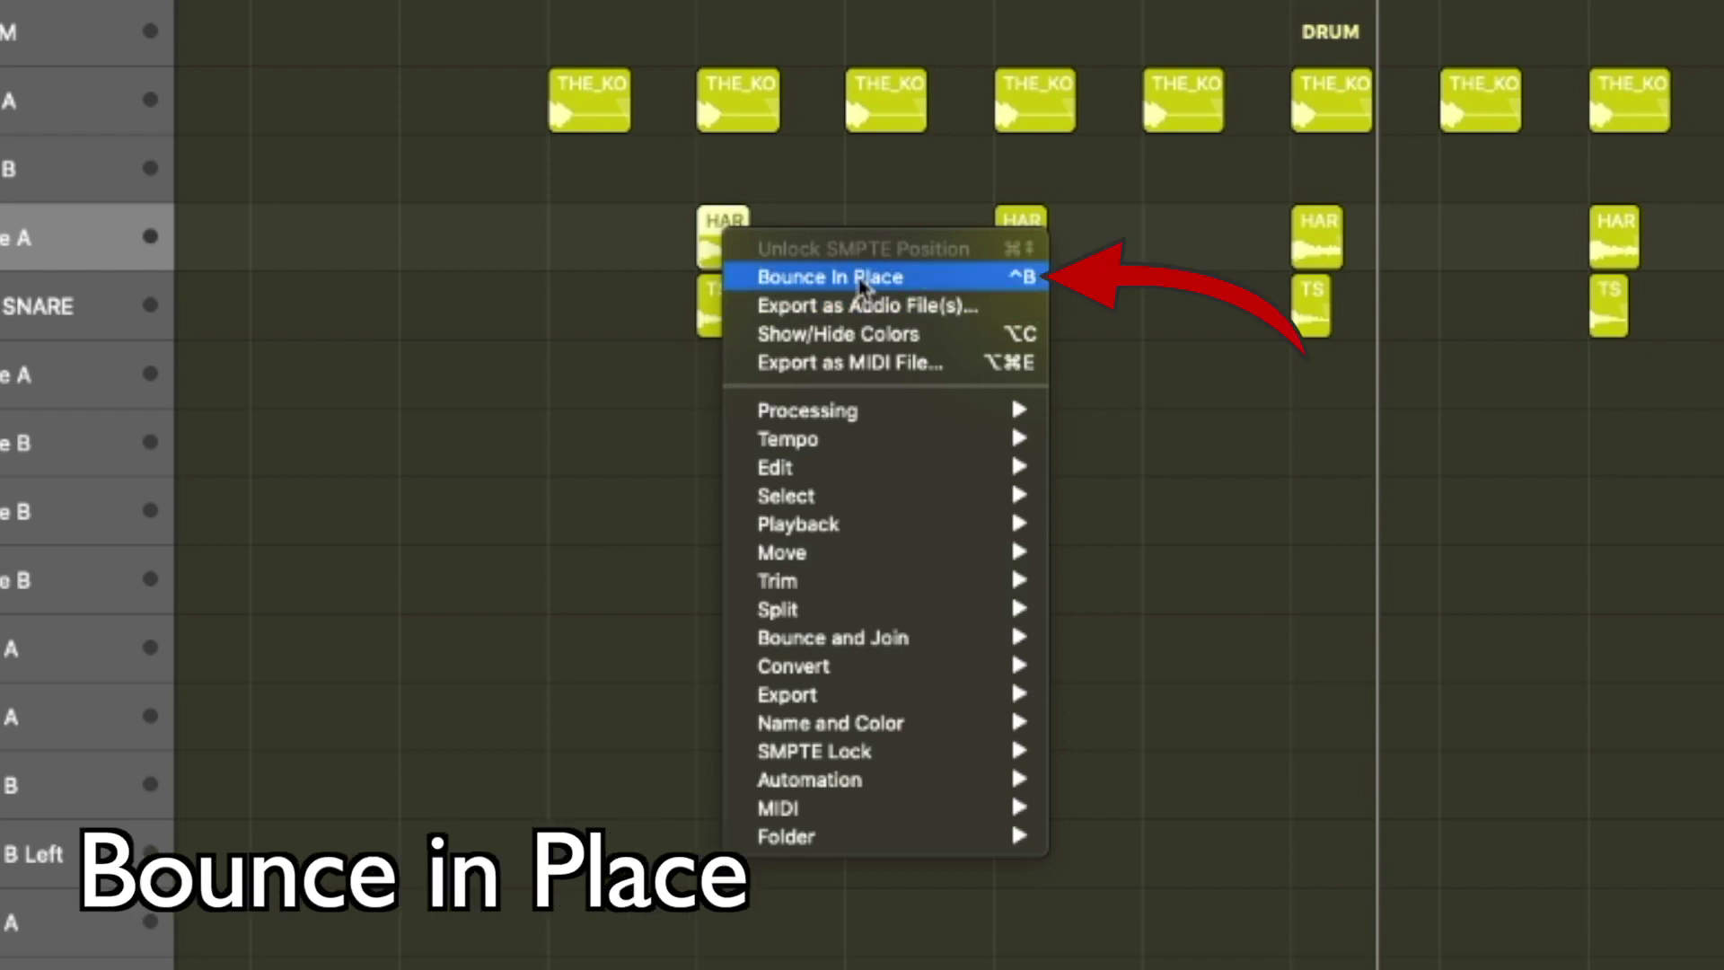
{"action": "left_click", "coordinate": [865, 278]}
{"action": "left_click", "coordinate": [708, 261]}
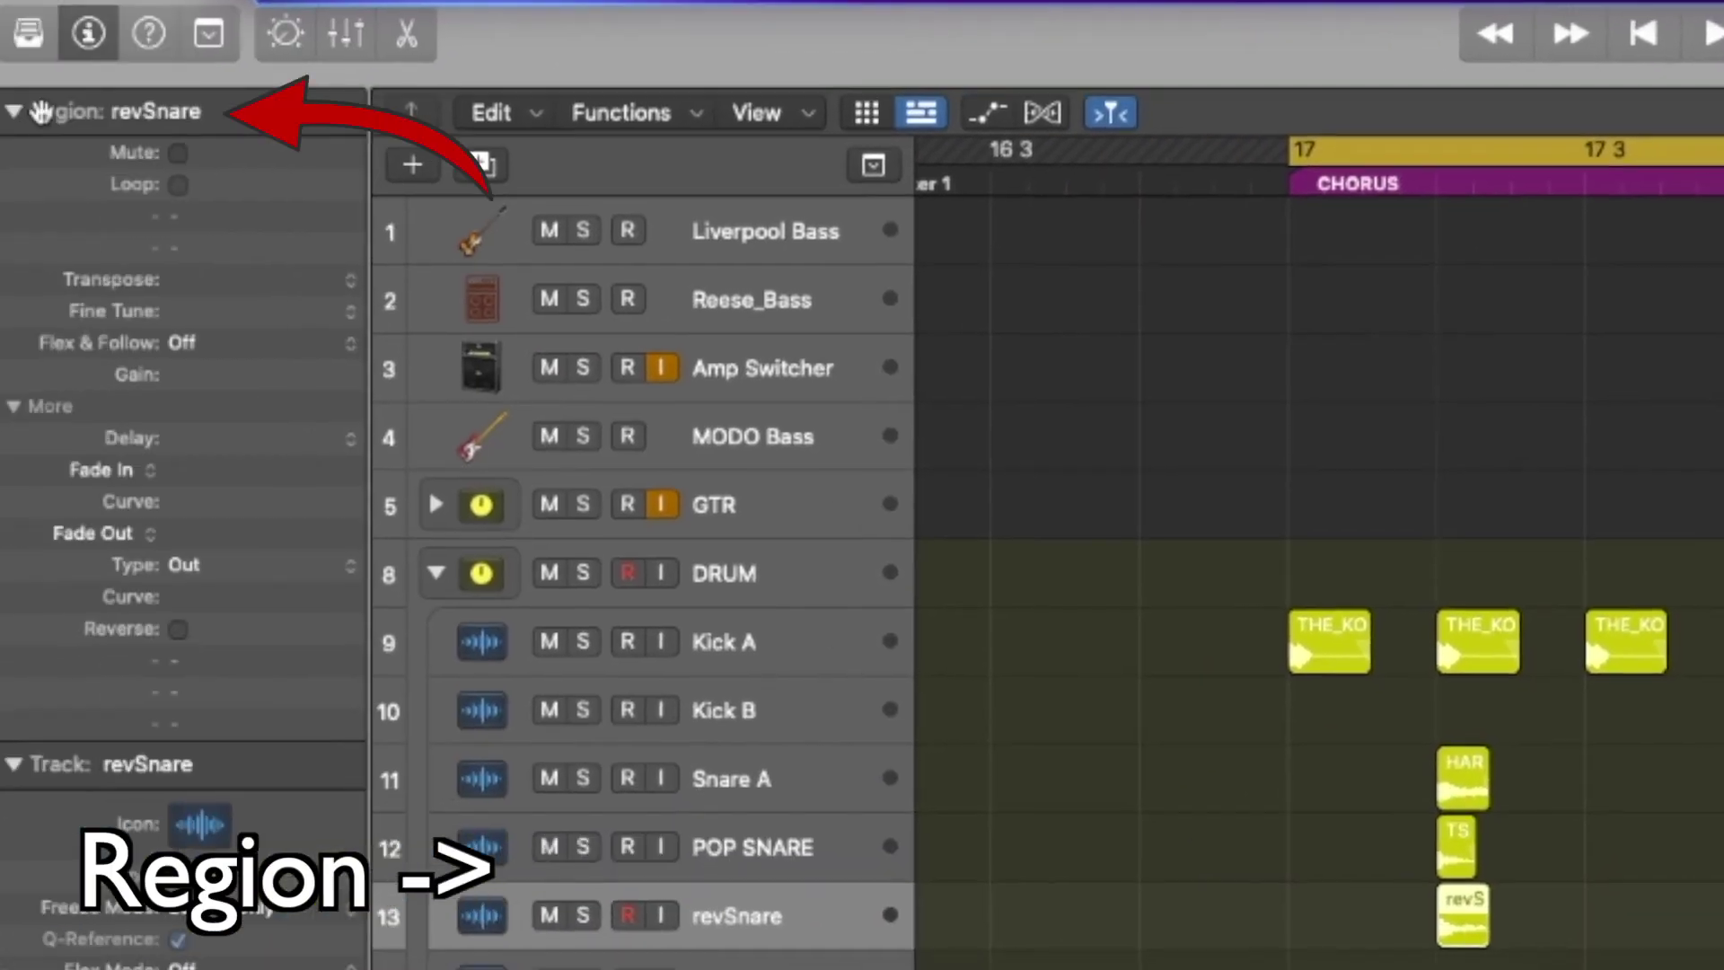
Reverse the bounced revSnare region, cut off its end, and play it leading into the downbeat of bar 19
{"action": "left_click", "coordinate": [178, 628]}
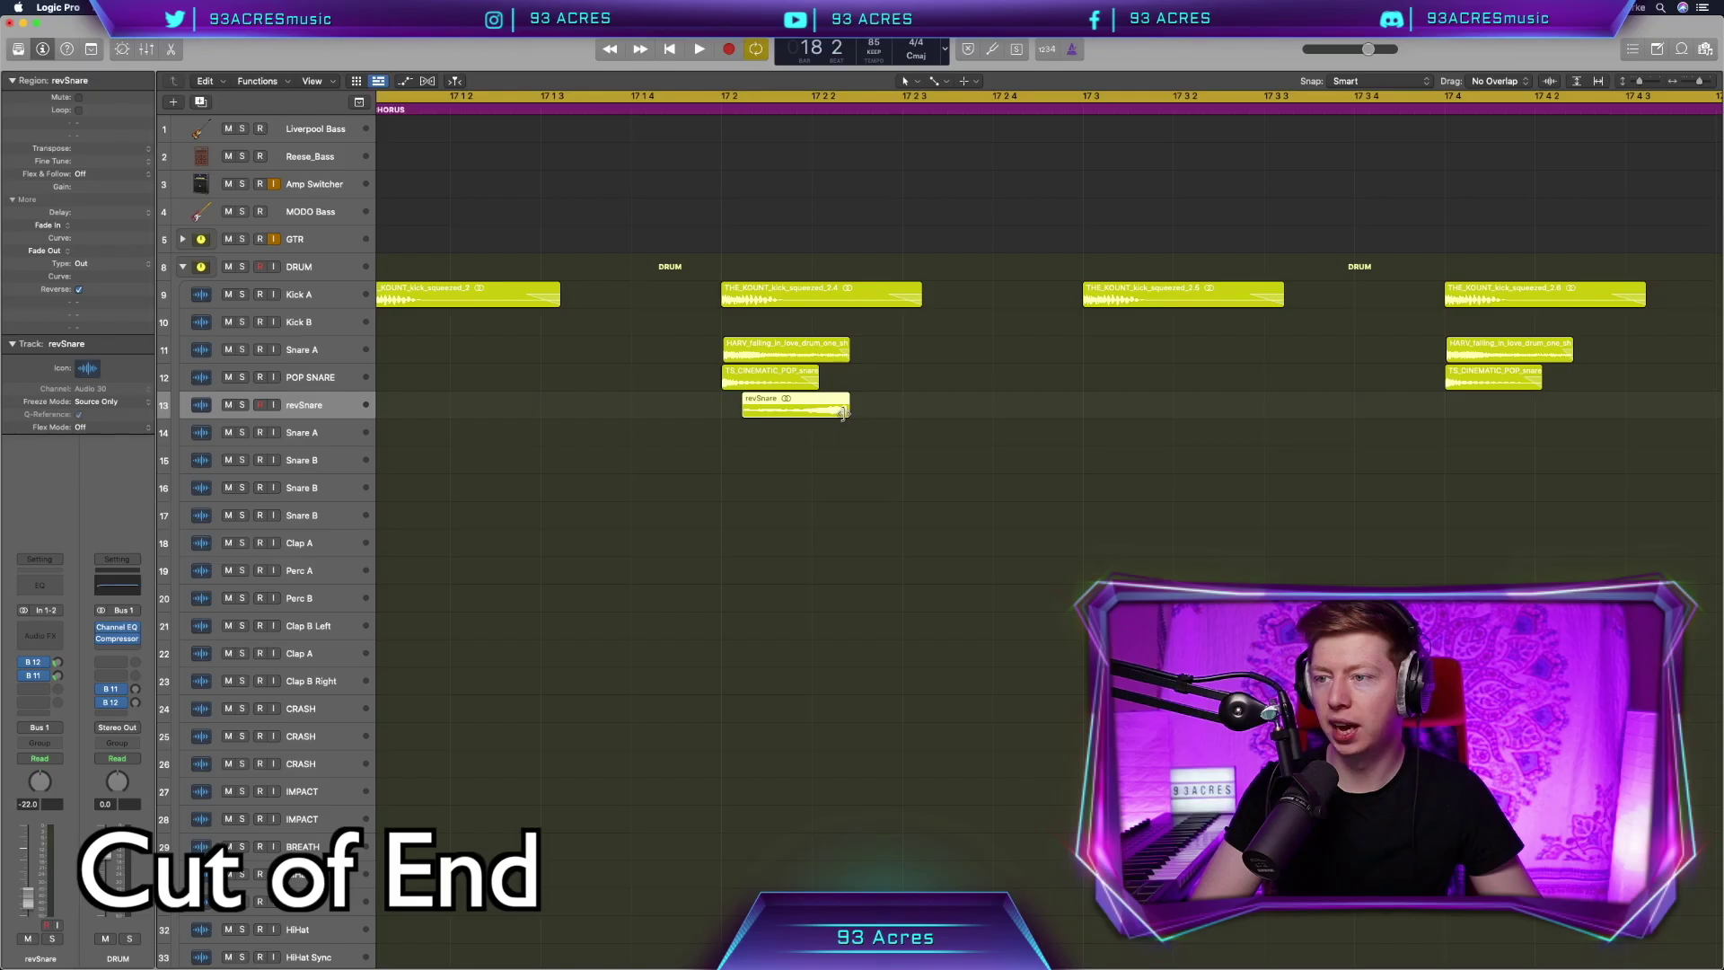
{"action": "left_click_drag", "start_coordinate": [844, 413], "coordinate": [802, 413]}
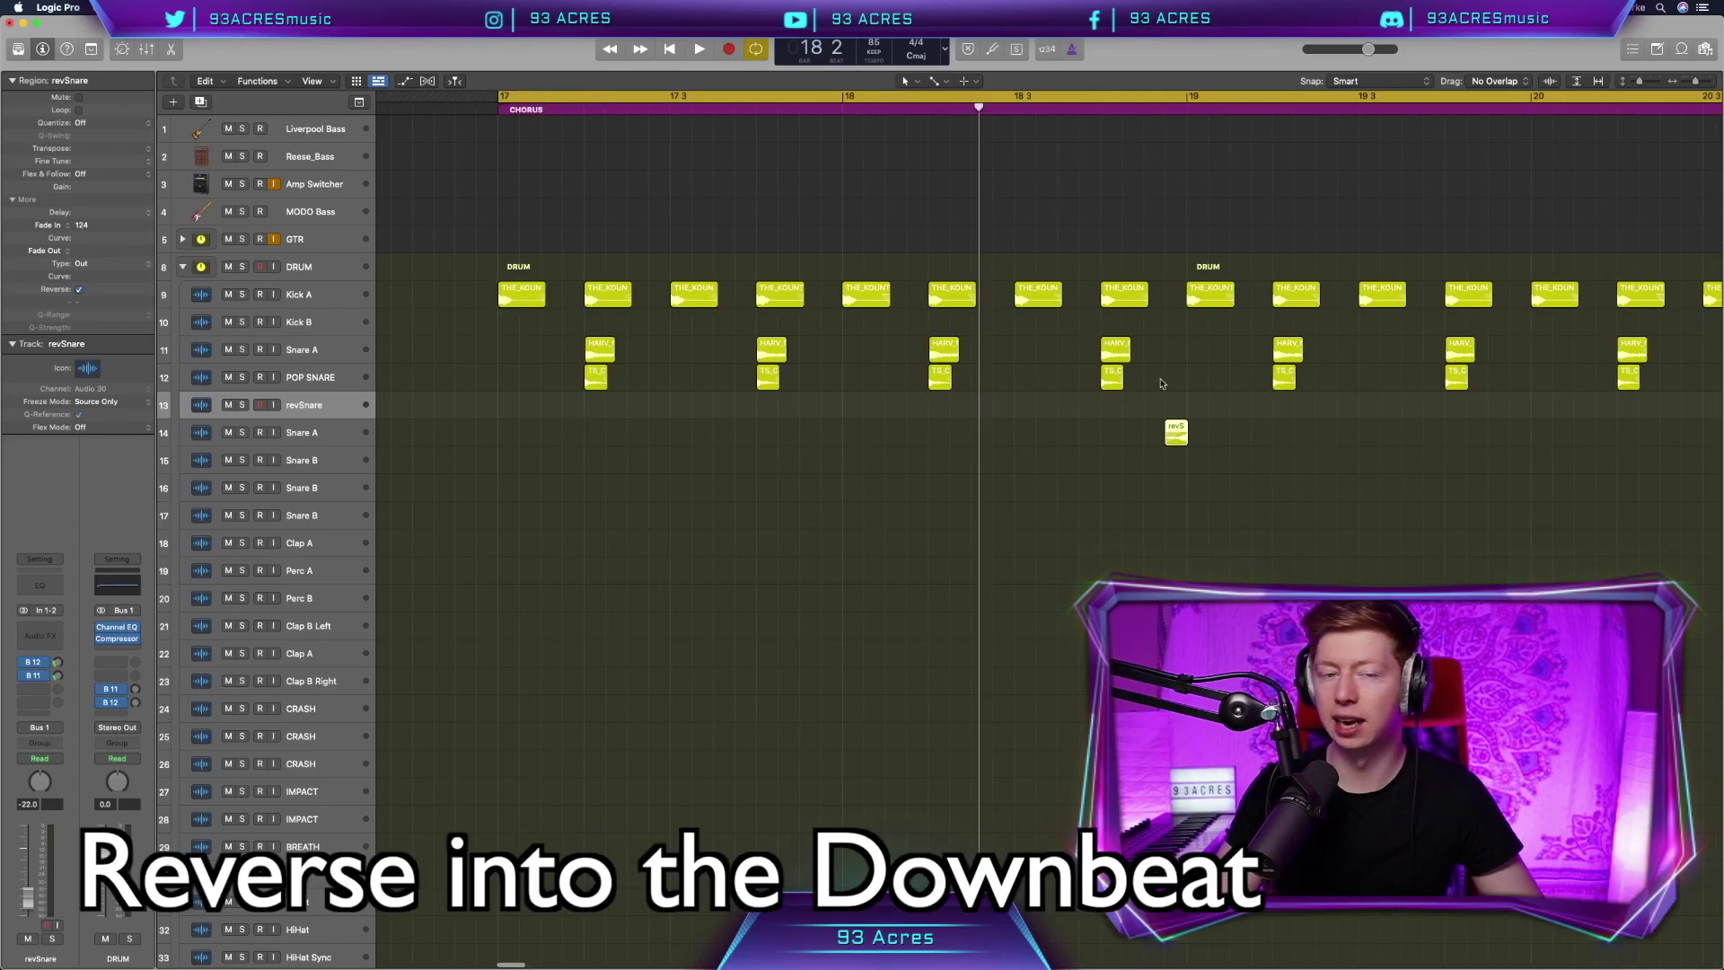
{"action": "left_click", "coordinate": [1176, 432]}
{"action": "key", "text": "space"}
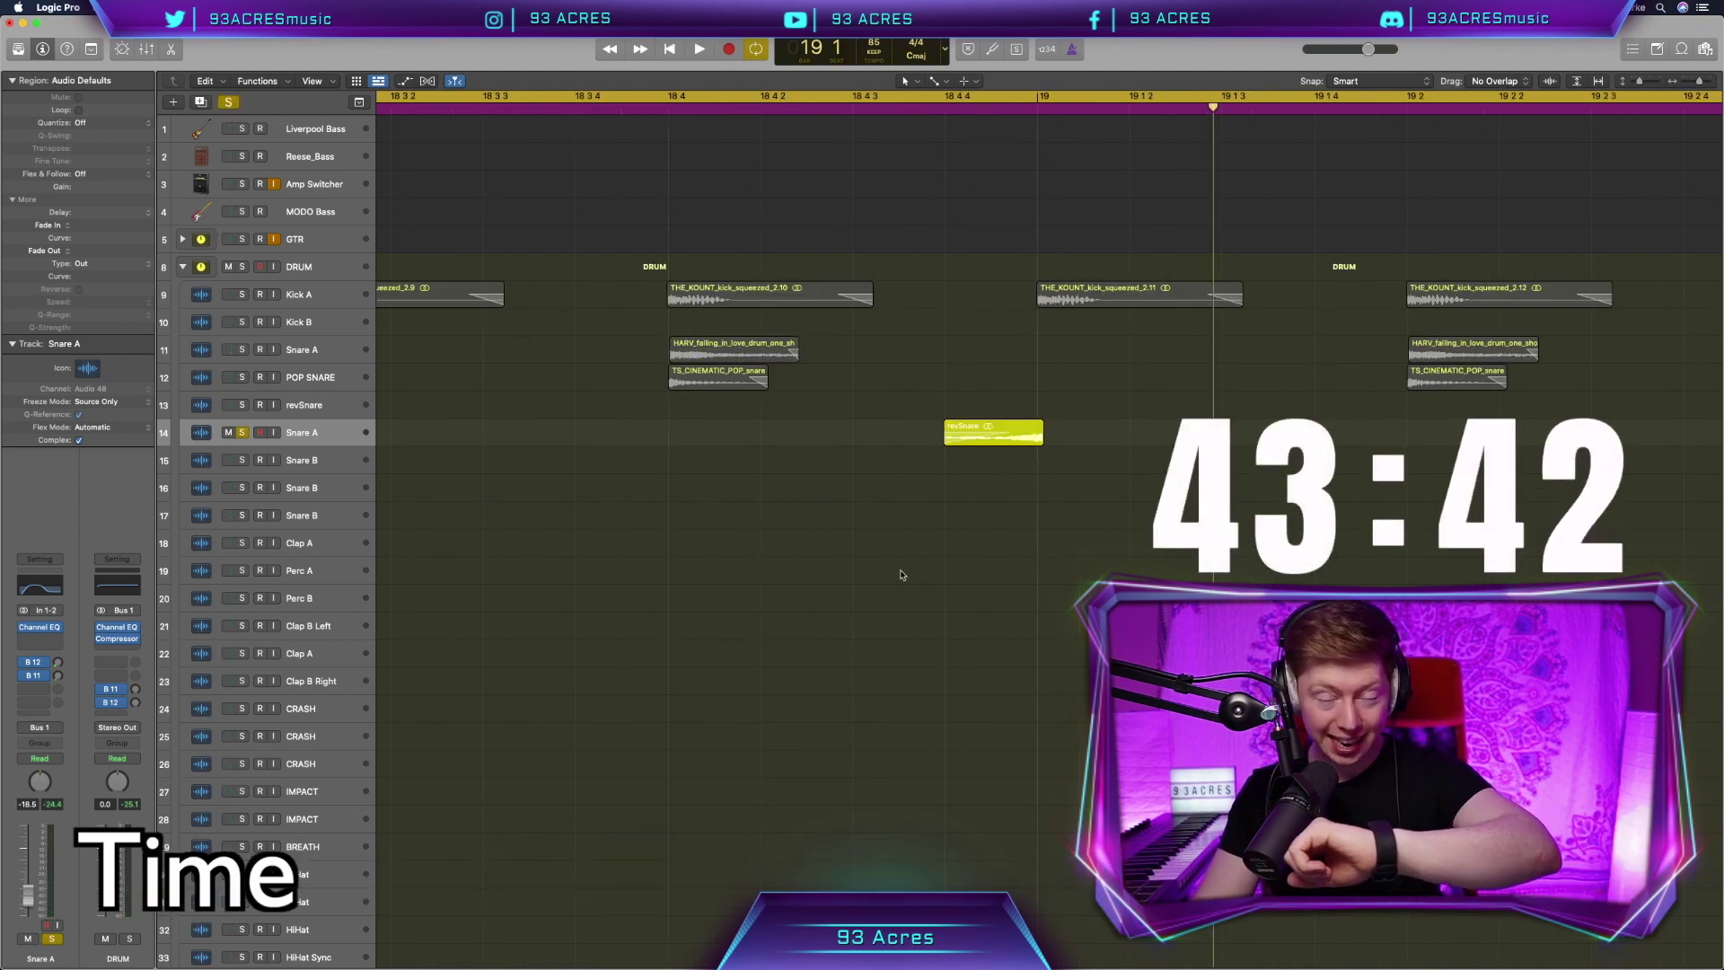
Turn off solo on the Snare A track that holds the reversed snare
{"action": "key", "text": "super+Left"}
{"action": "key", "text": "super+Left"}
{"action": "key", "text": "super+Left"}
{"action": "key", "text": "super+Left"}
{"action": "key", "text": "super+Left"}
{"action": "key", "text": "super+Left"}
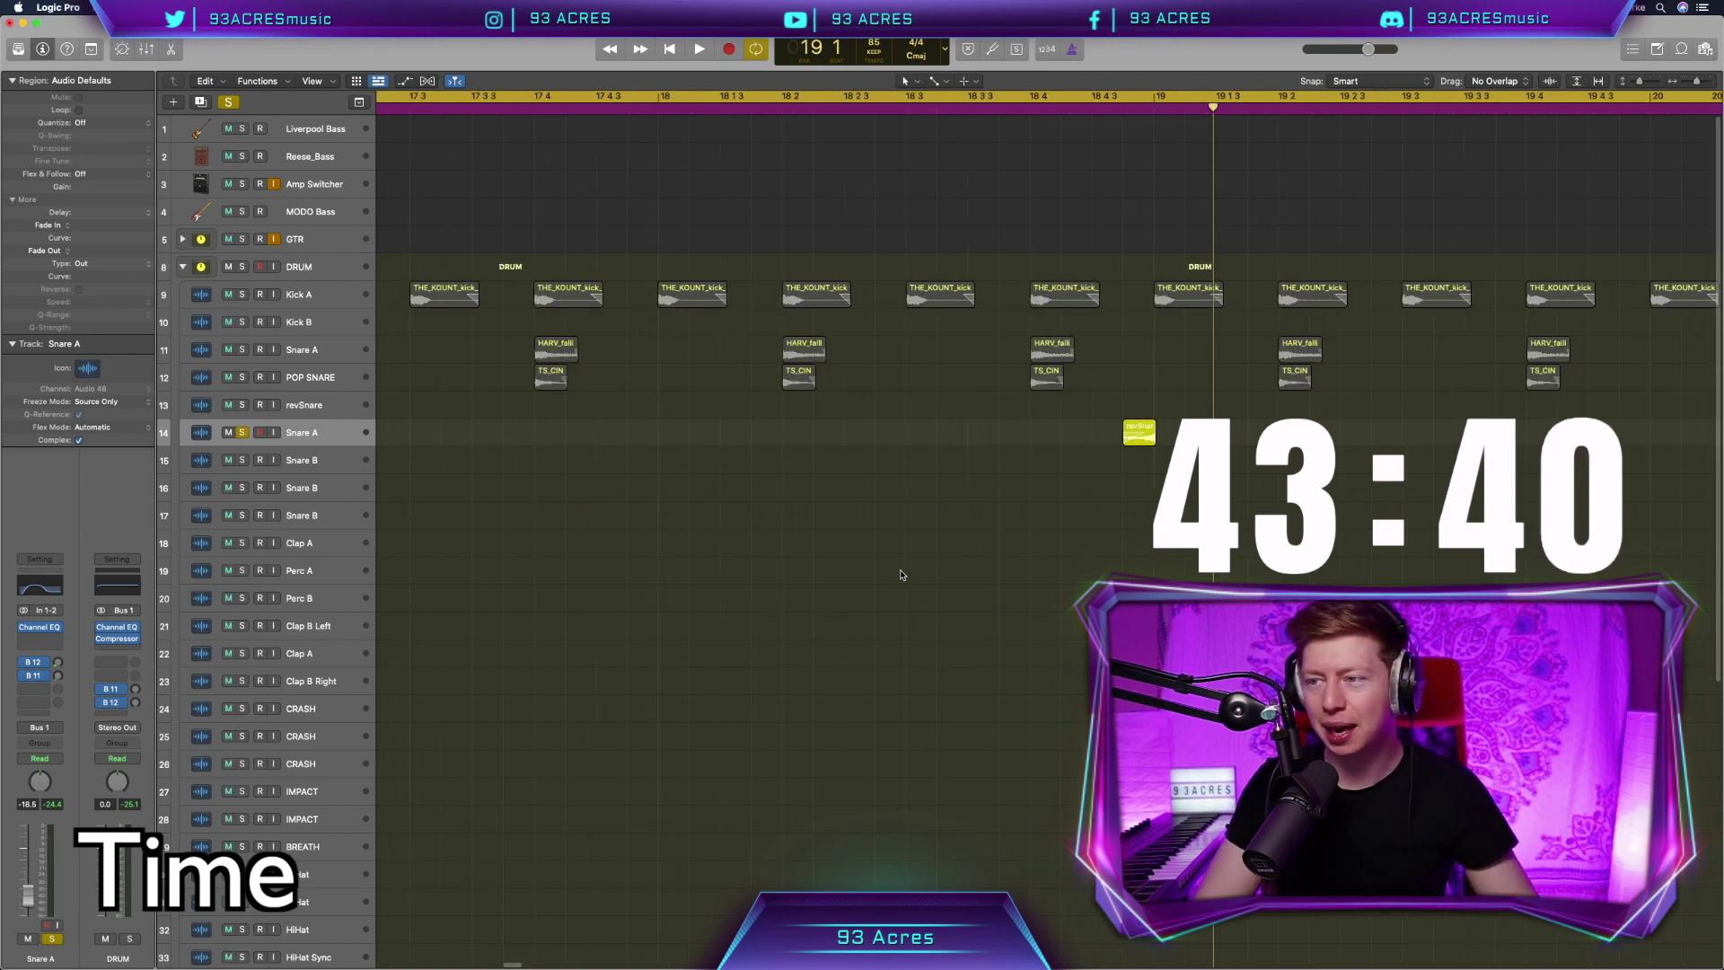
{"action": "scroll", "coordinate": [902, 575], "scroll_direction": "right", "scroll_amount": 4}
{"action": "key", "text": "s"}
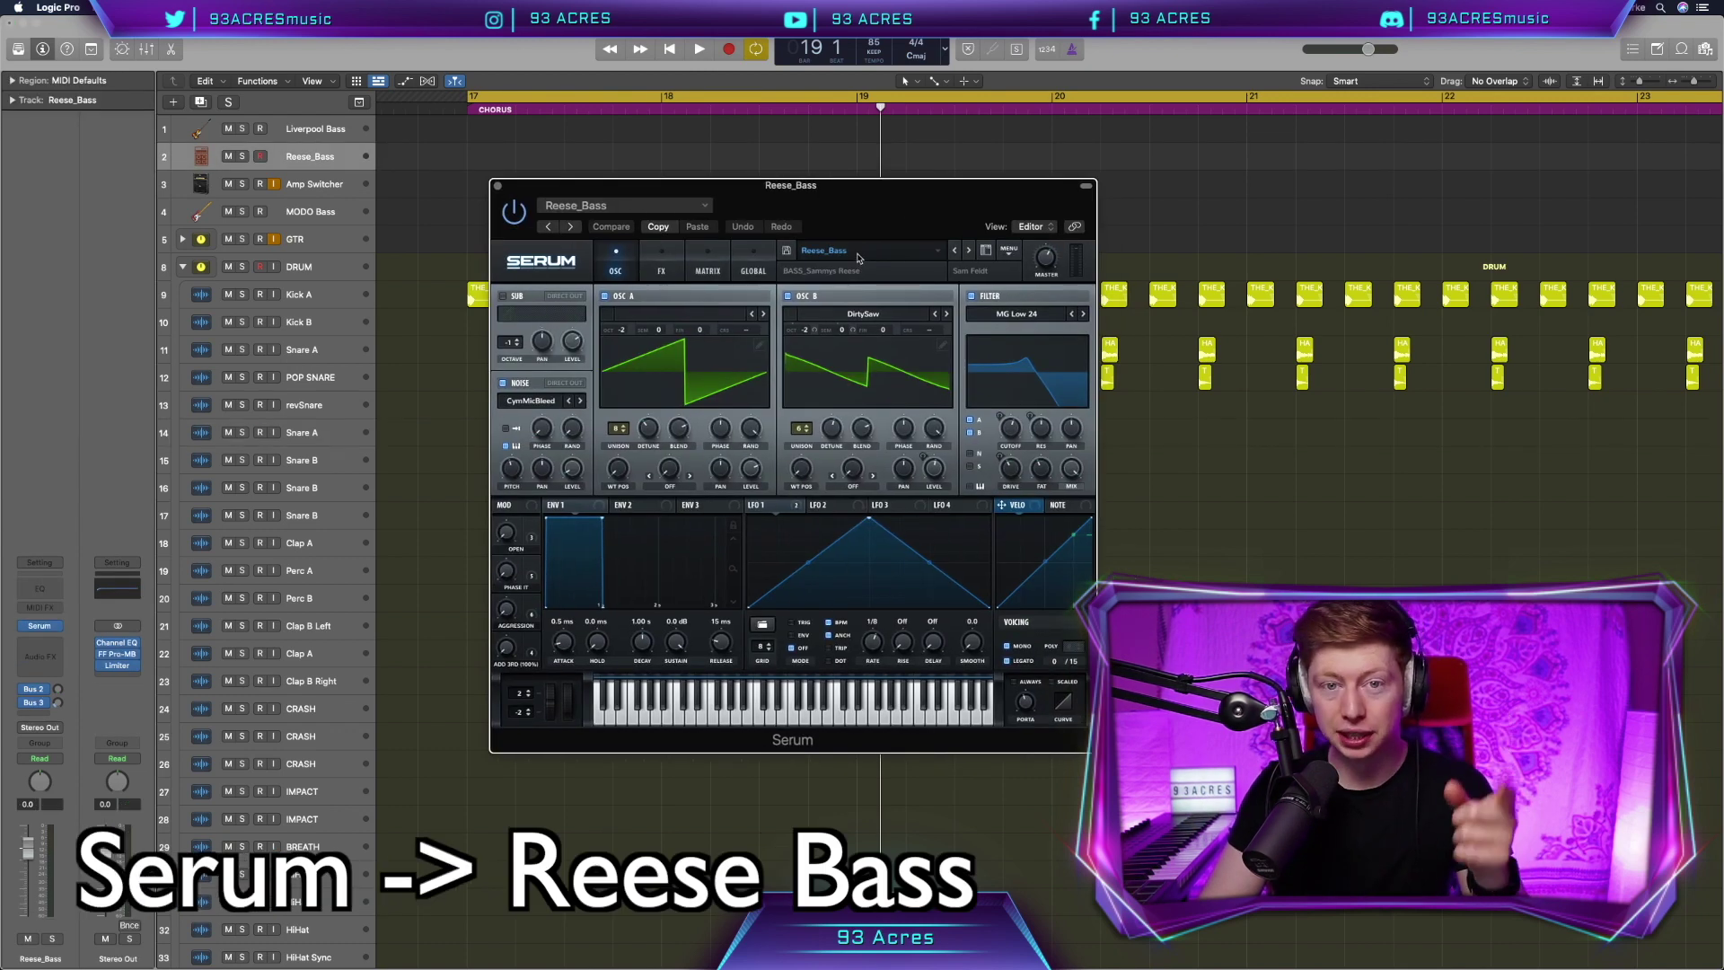
Lengthen the Env 1 attack of the Reese_Bass patch in Serum slightly and close the synth window
{"action": "left_click_drag", "start_coordinate": [546, 518], "coordinate": [558, 635]}
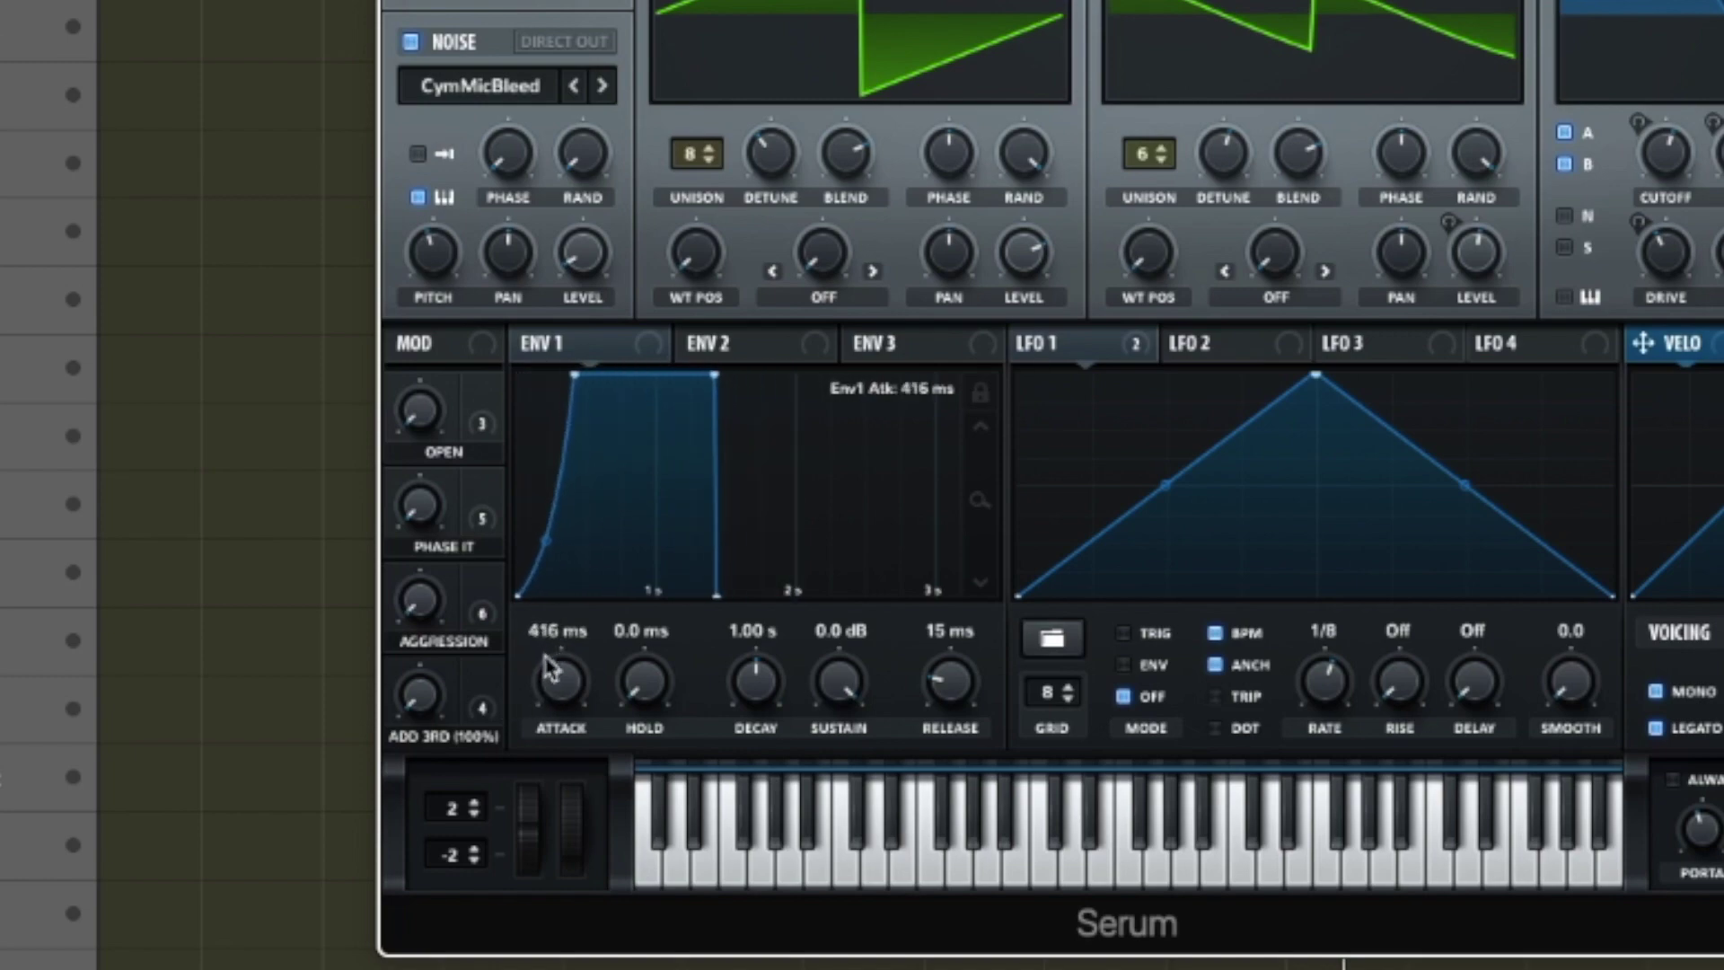
{"action": "left_click_drag", "start_coordinate": [575, 373], "coordinate": [545, 373]}
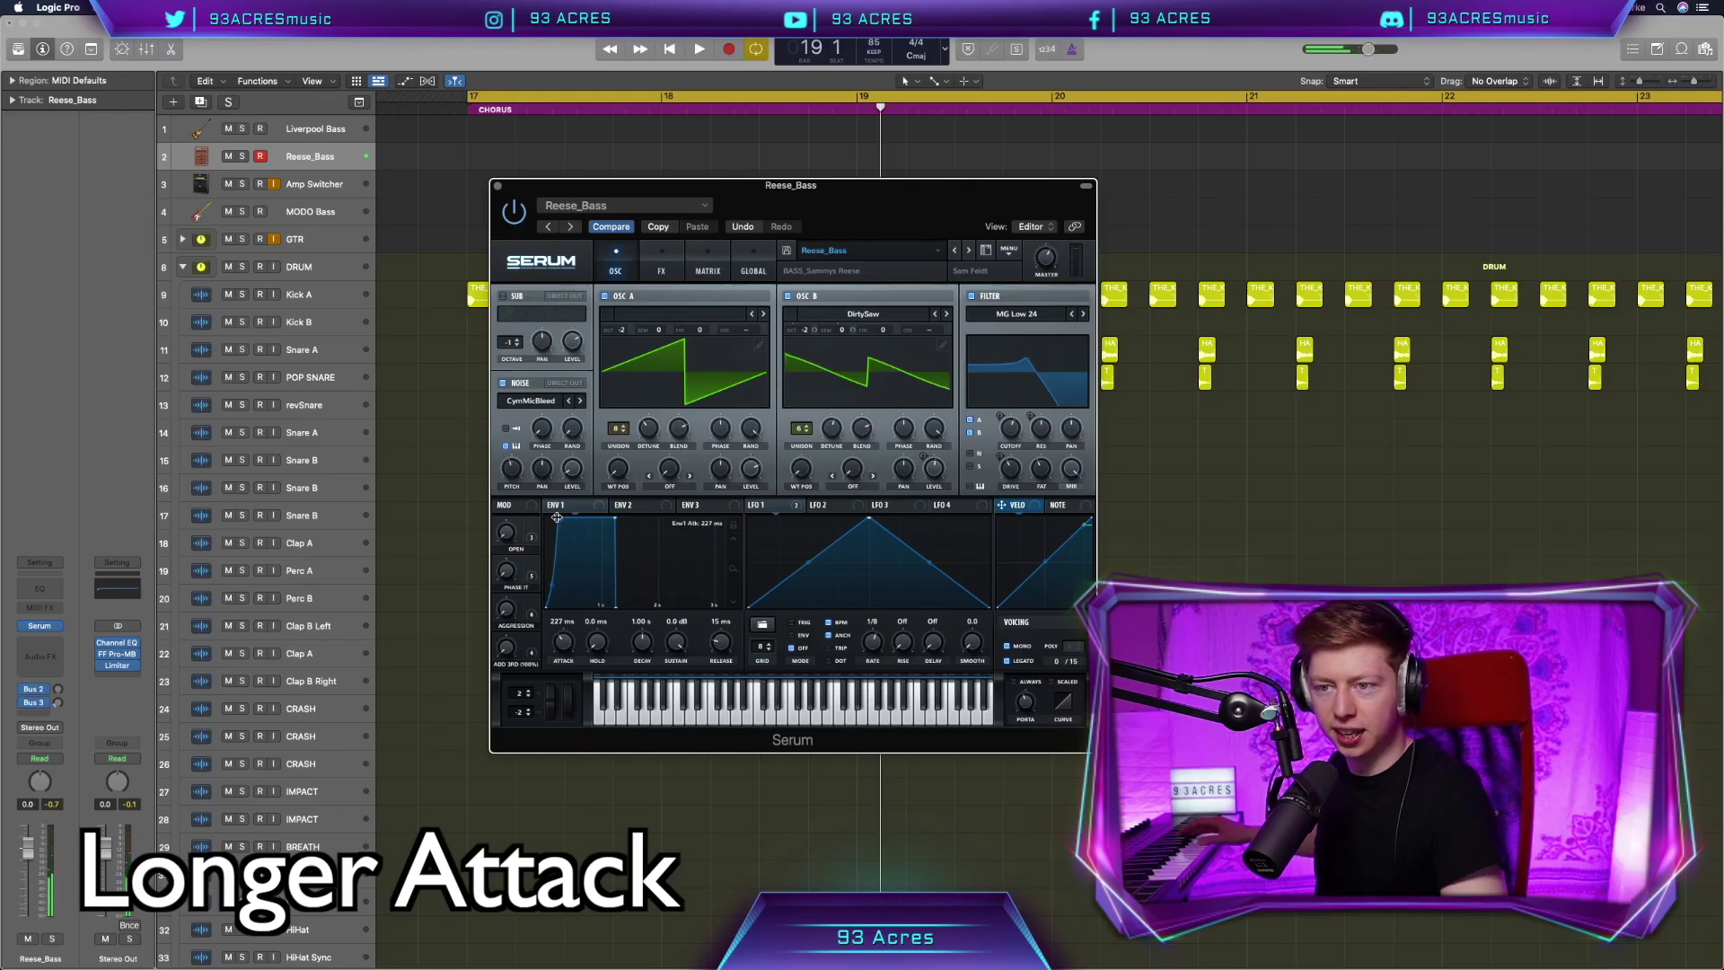
{"action": "left_click_drag", "start_coordinate": [556, 518], "coordinate": [541, 521]}
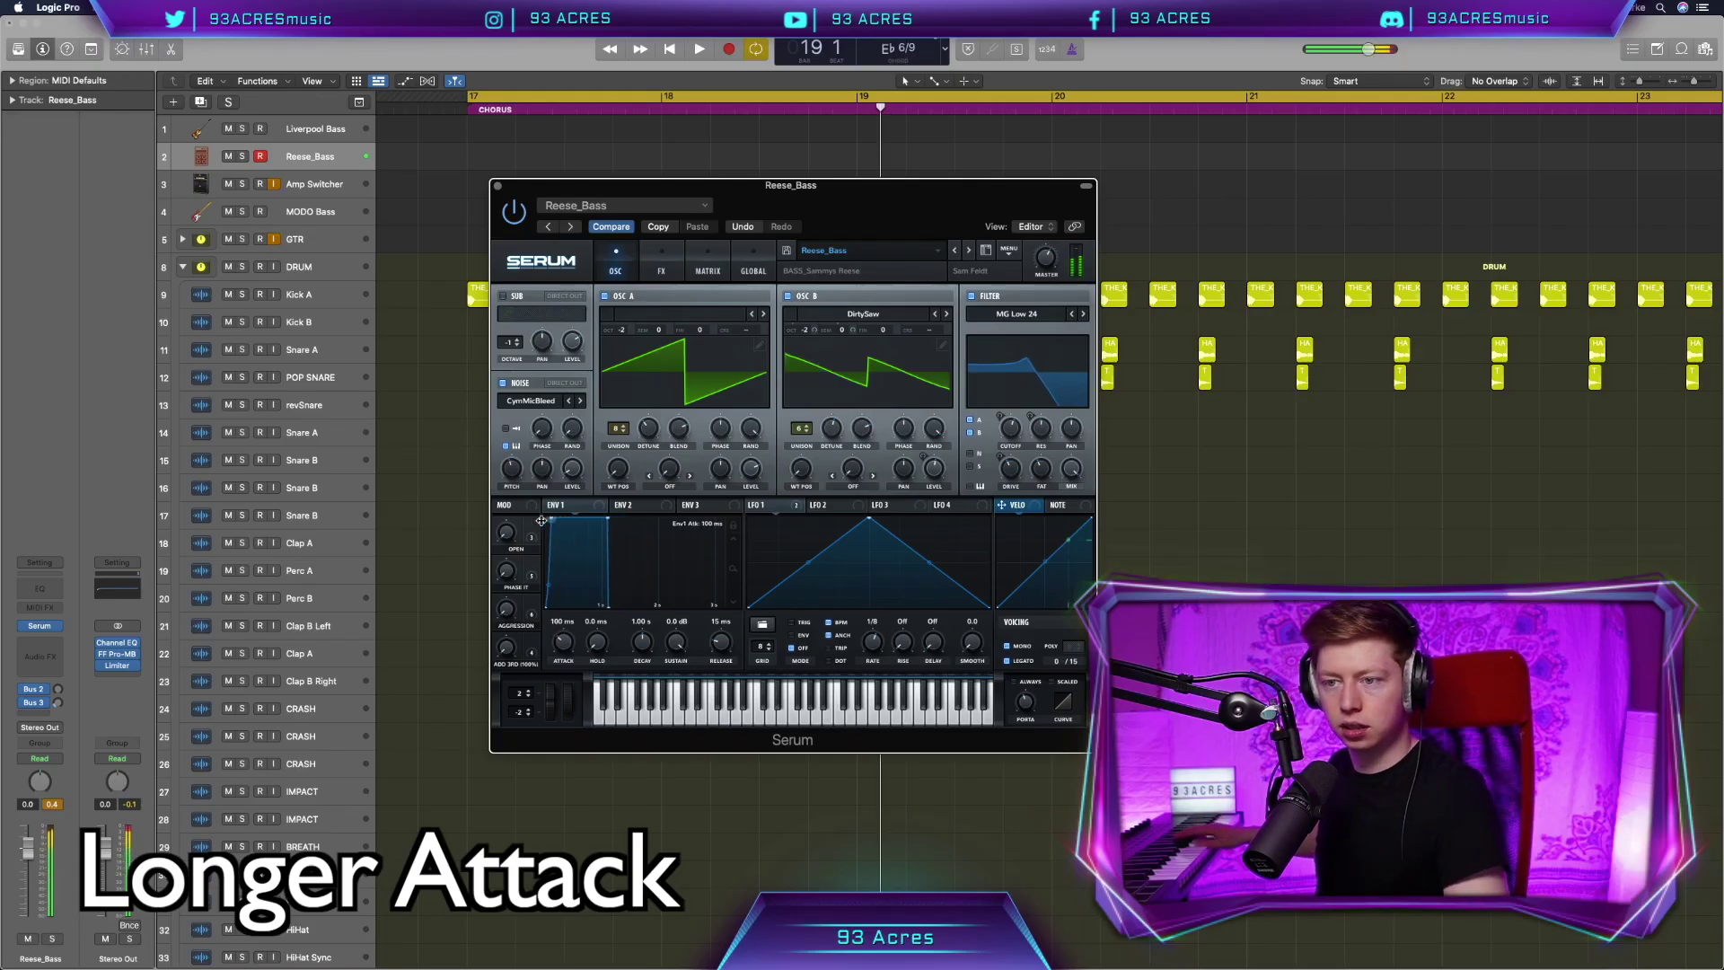
{"action": "left_click", "coordinate": [497, 185]}
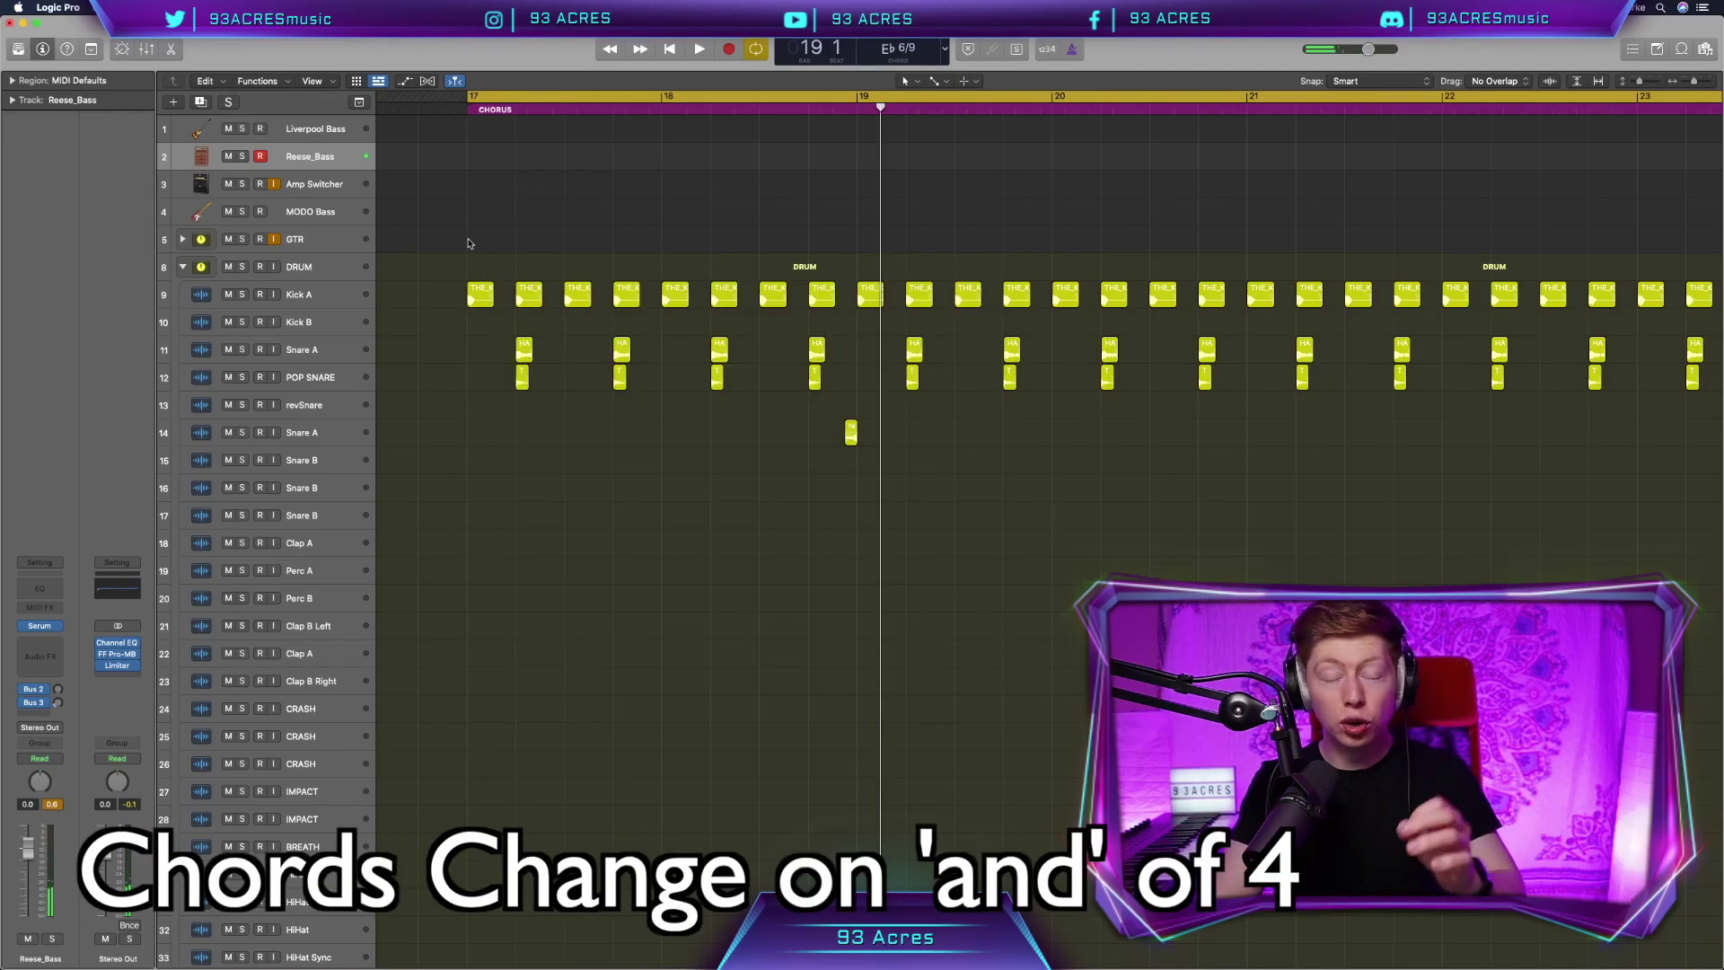
Record the Reese_Bass part from the start of the chorus and open its notes for editing in the Piano Roll
{"action": "key", "text": "r"}
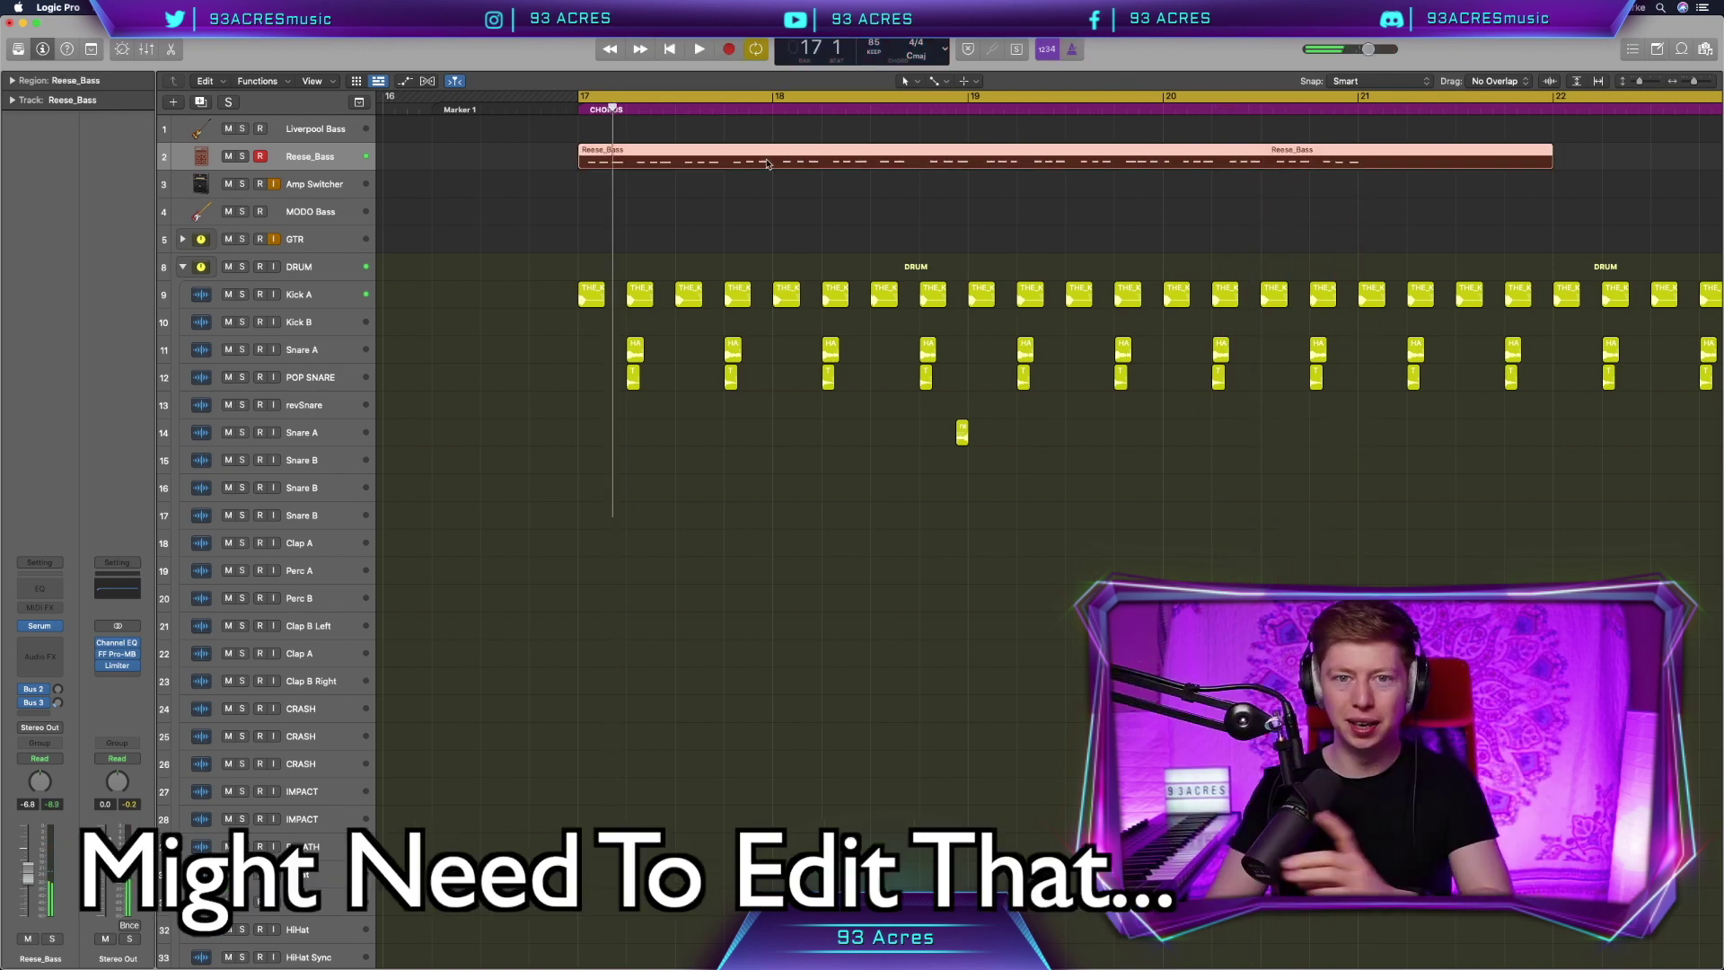
{"action": "key", "text": "p"}
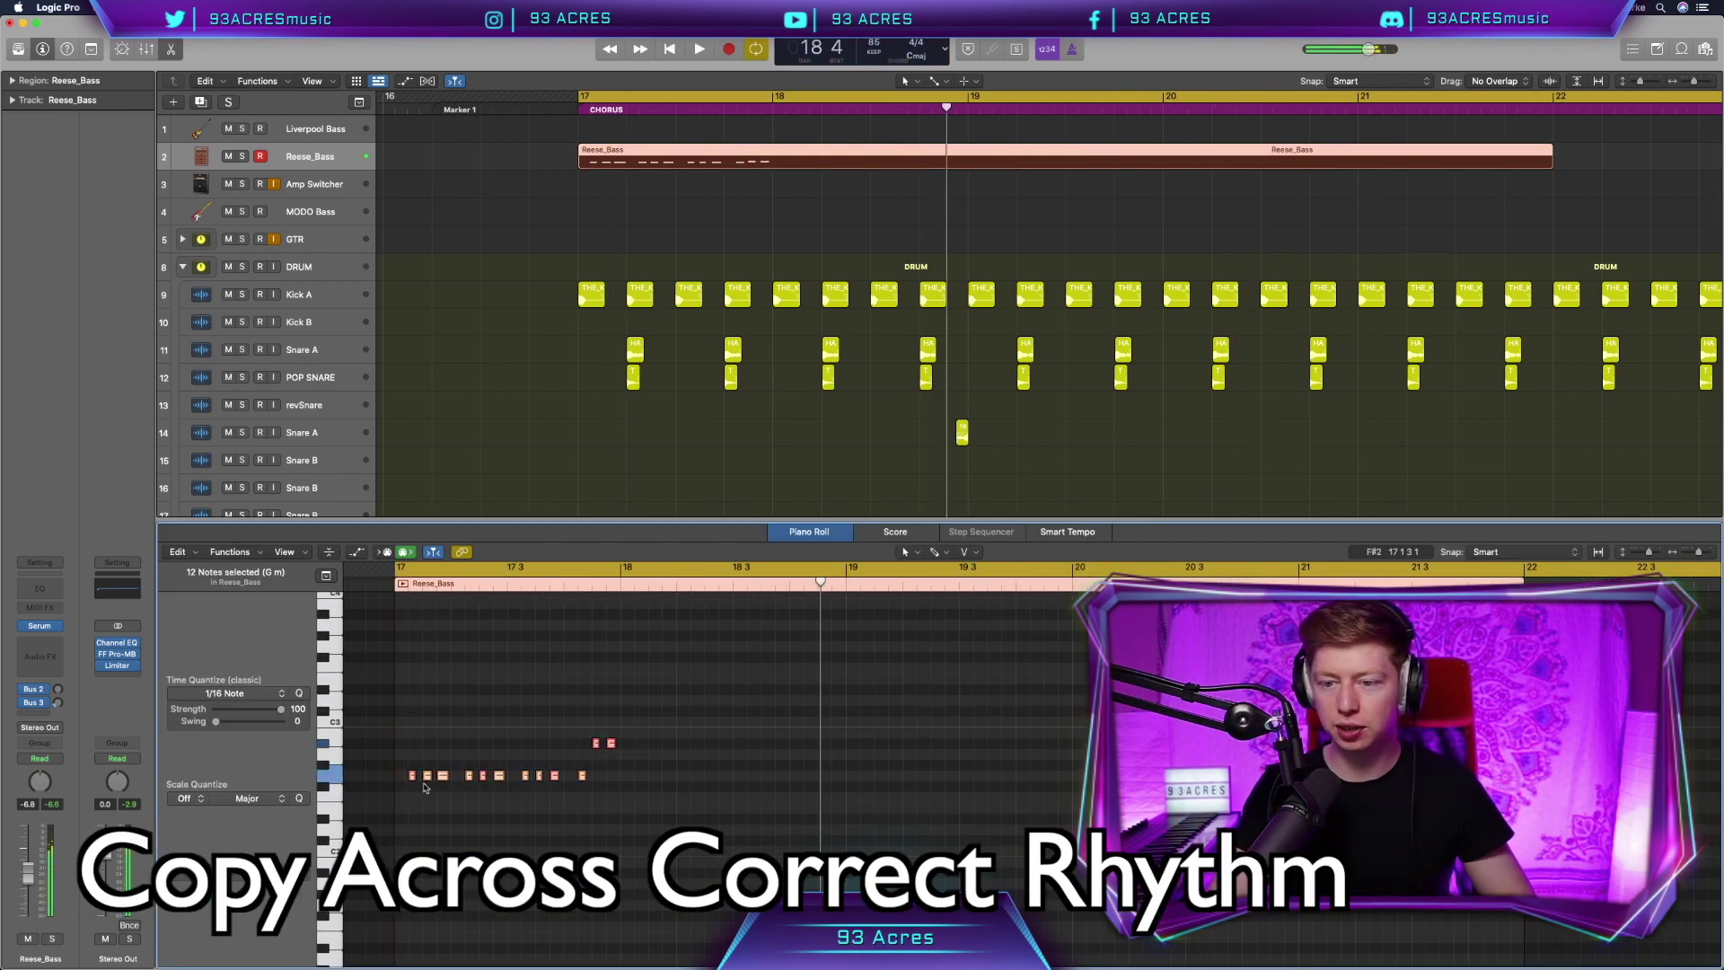
{"action": "mouse_move", "coordinate": [415, 780]}
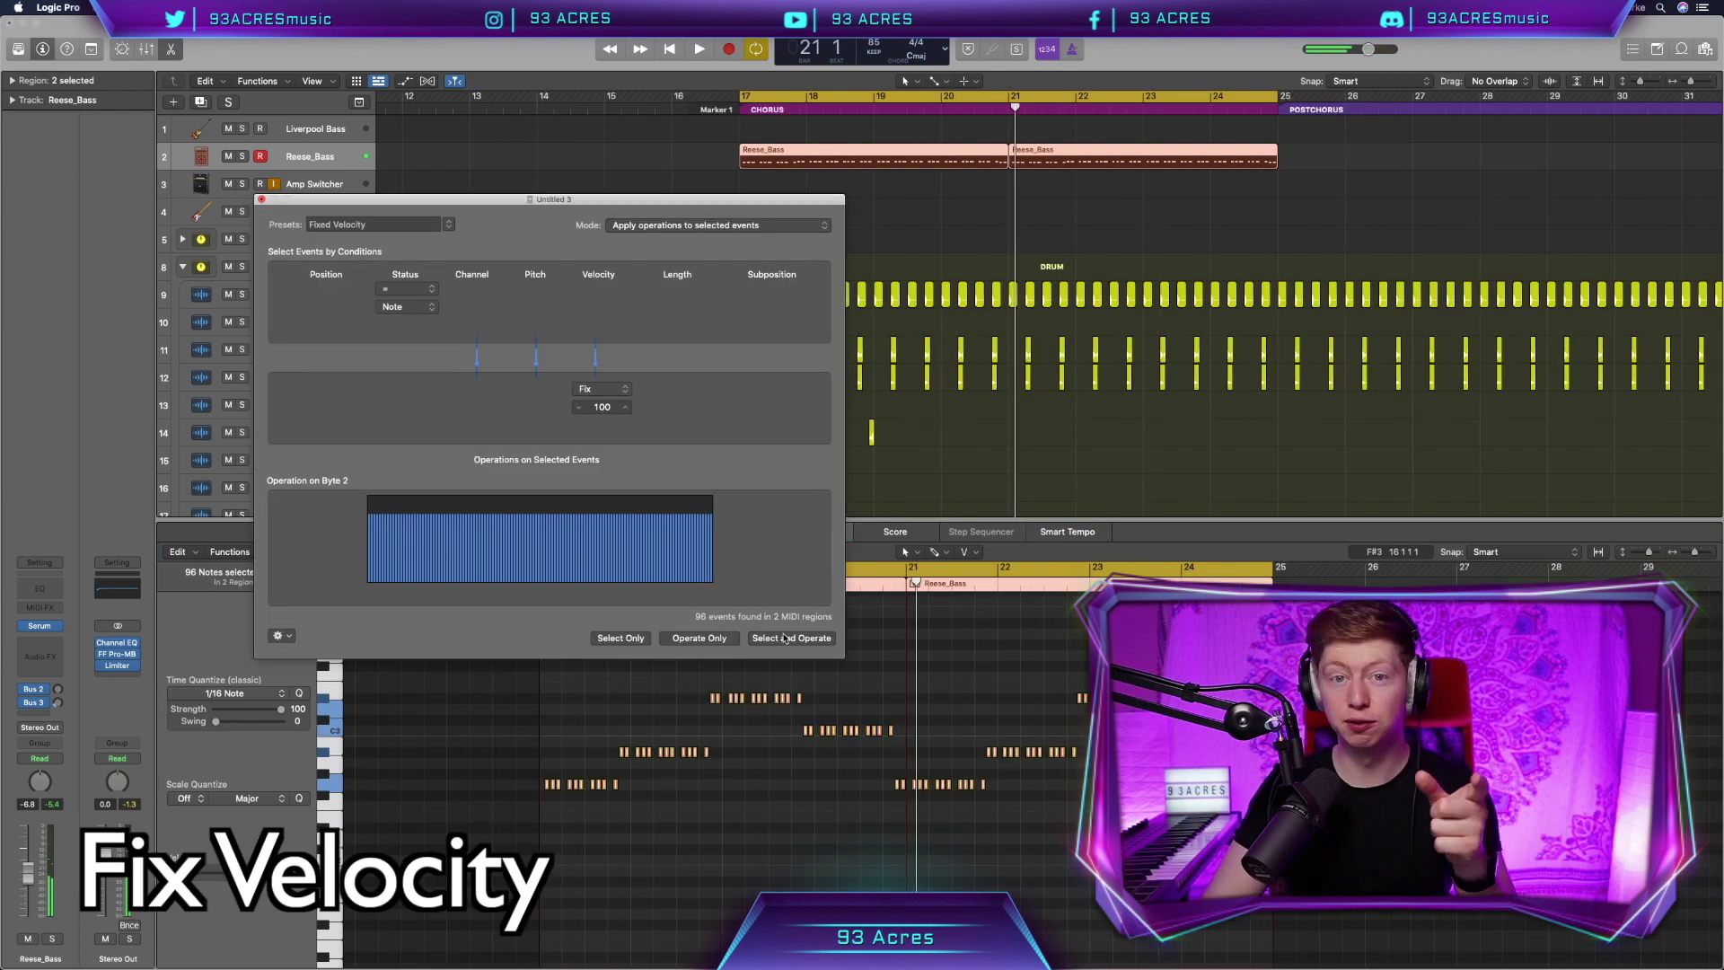
Load the Fixed Note Length transform preset for the selected Reese_Bass notes
{"action": "left_click", "coordinate": [448, 225]}
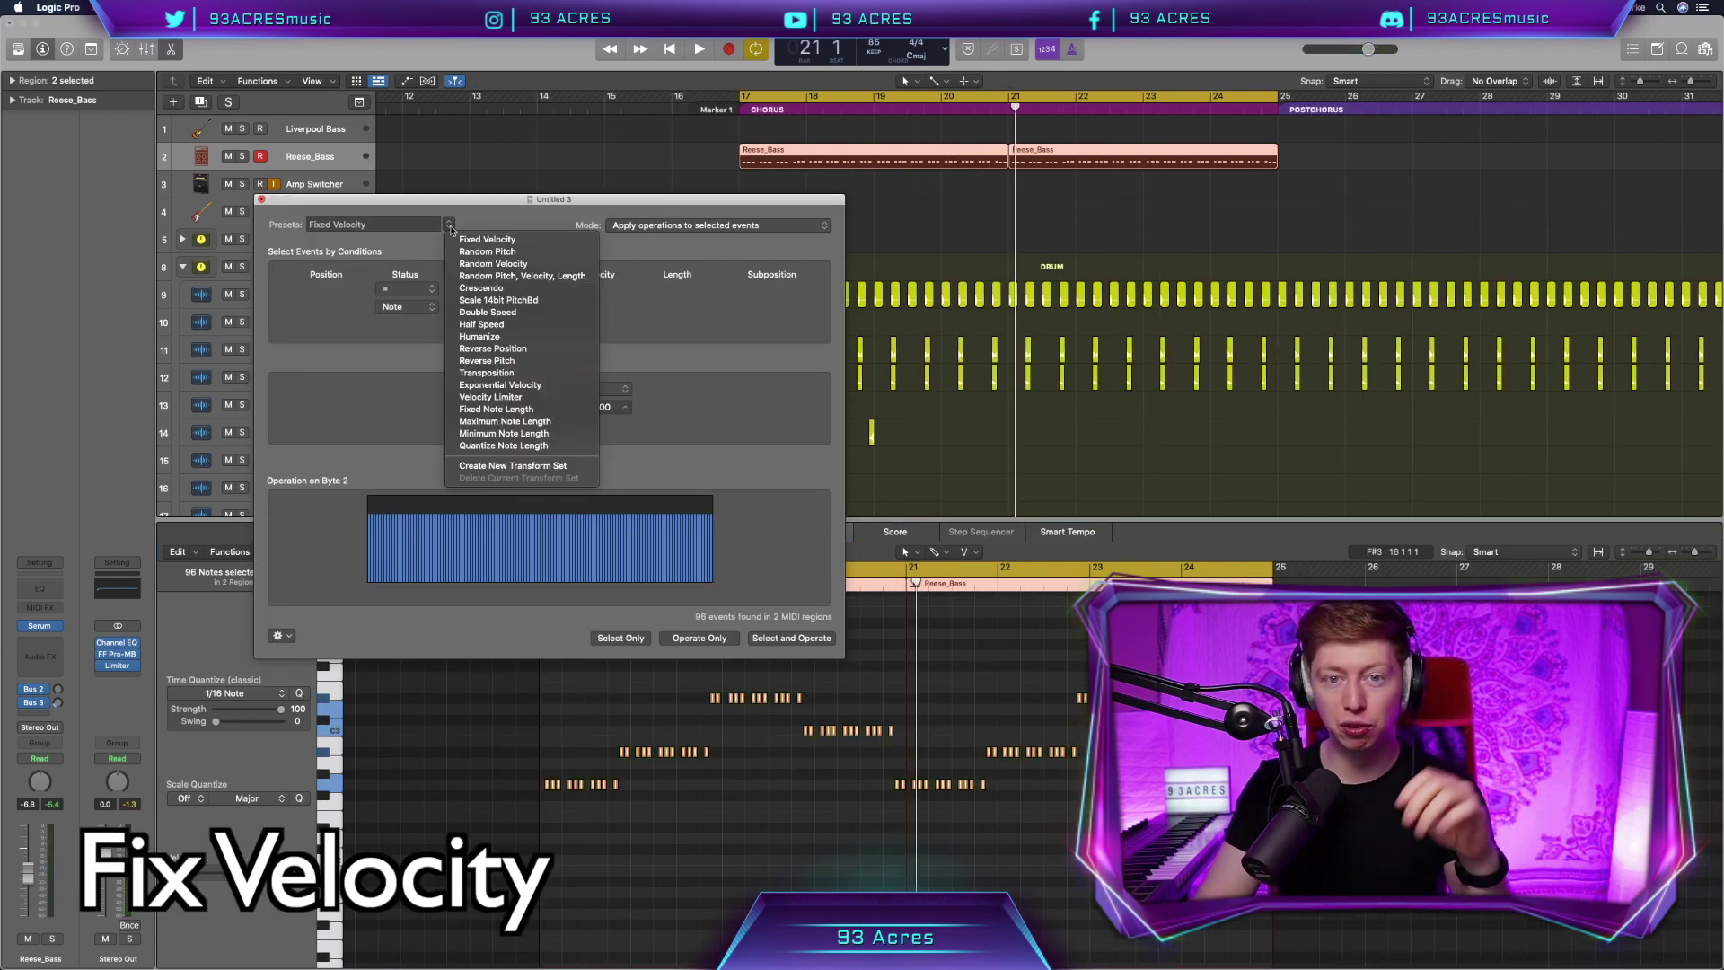
{"action": "left_click", "coordinate": [495, 409]}
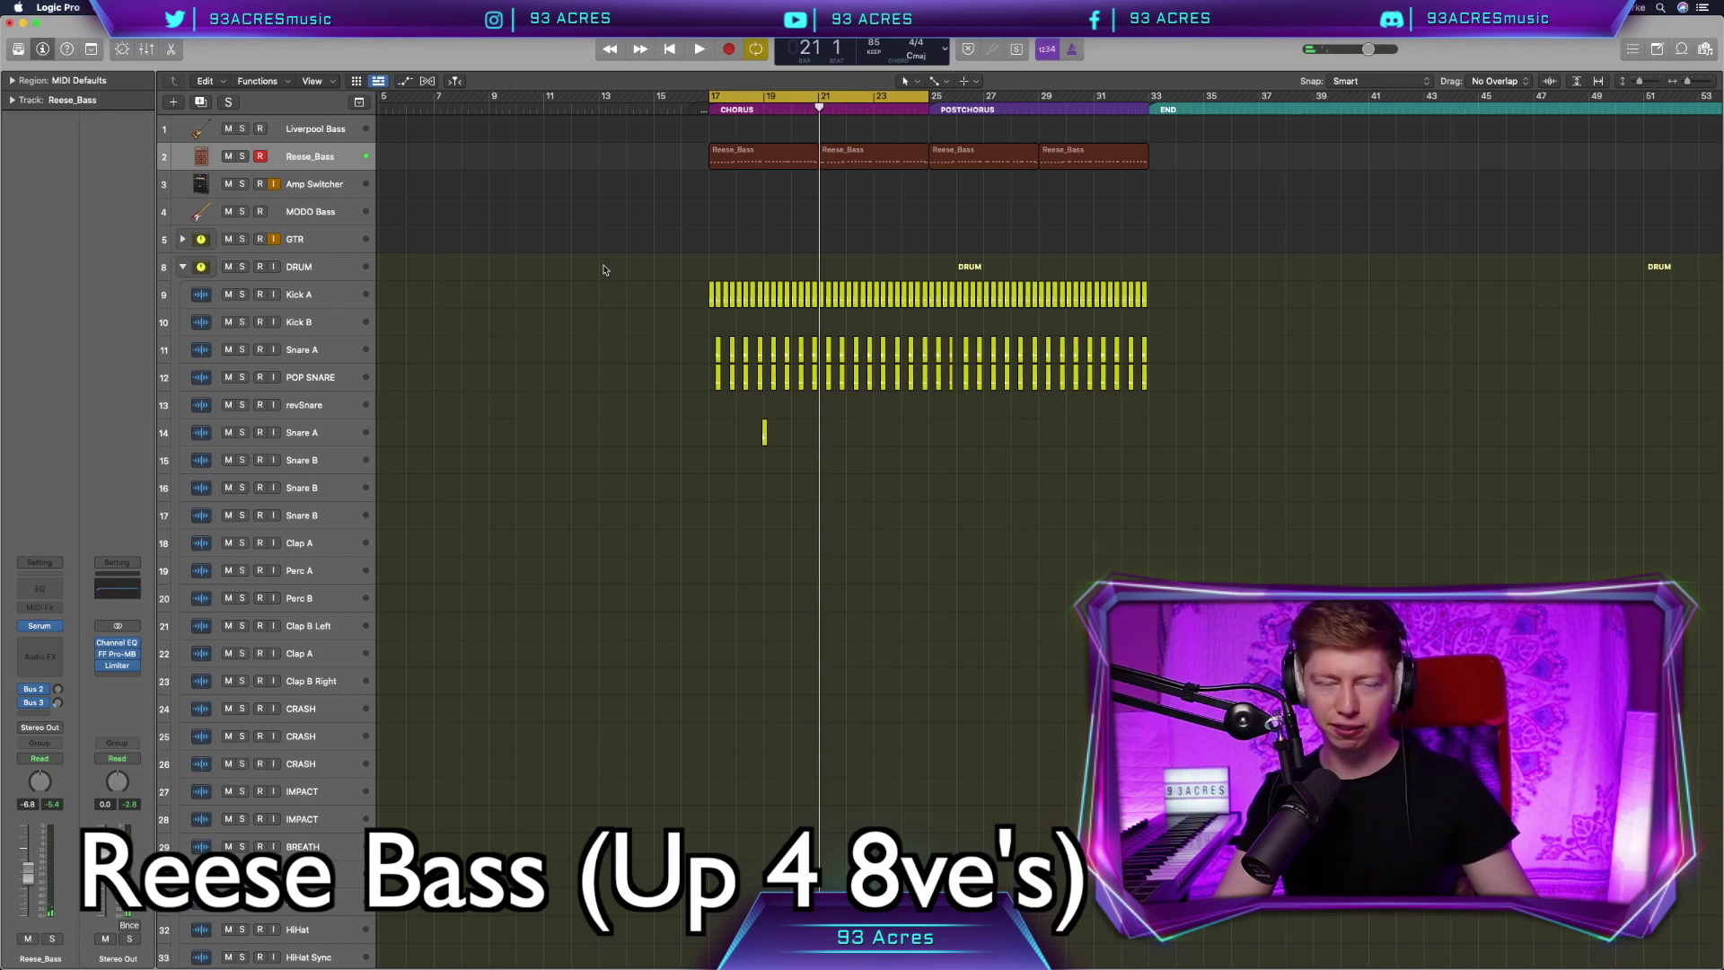
Duplicate the Reese_Bass track and copy its regions onto the new track for the four-octaves-up layer
{"action": "key", "text": "super+d"}
{"action": "left_click_drag", "start_coordinate": [712, 155], "coordinate": [712, 183]}
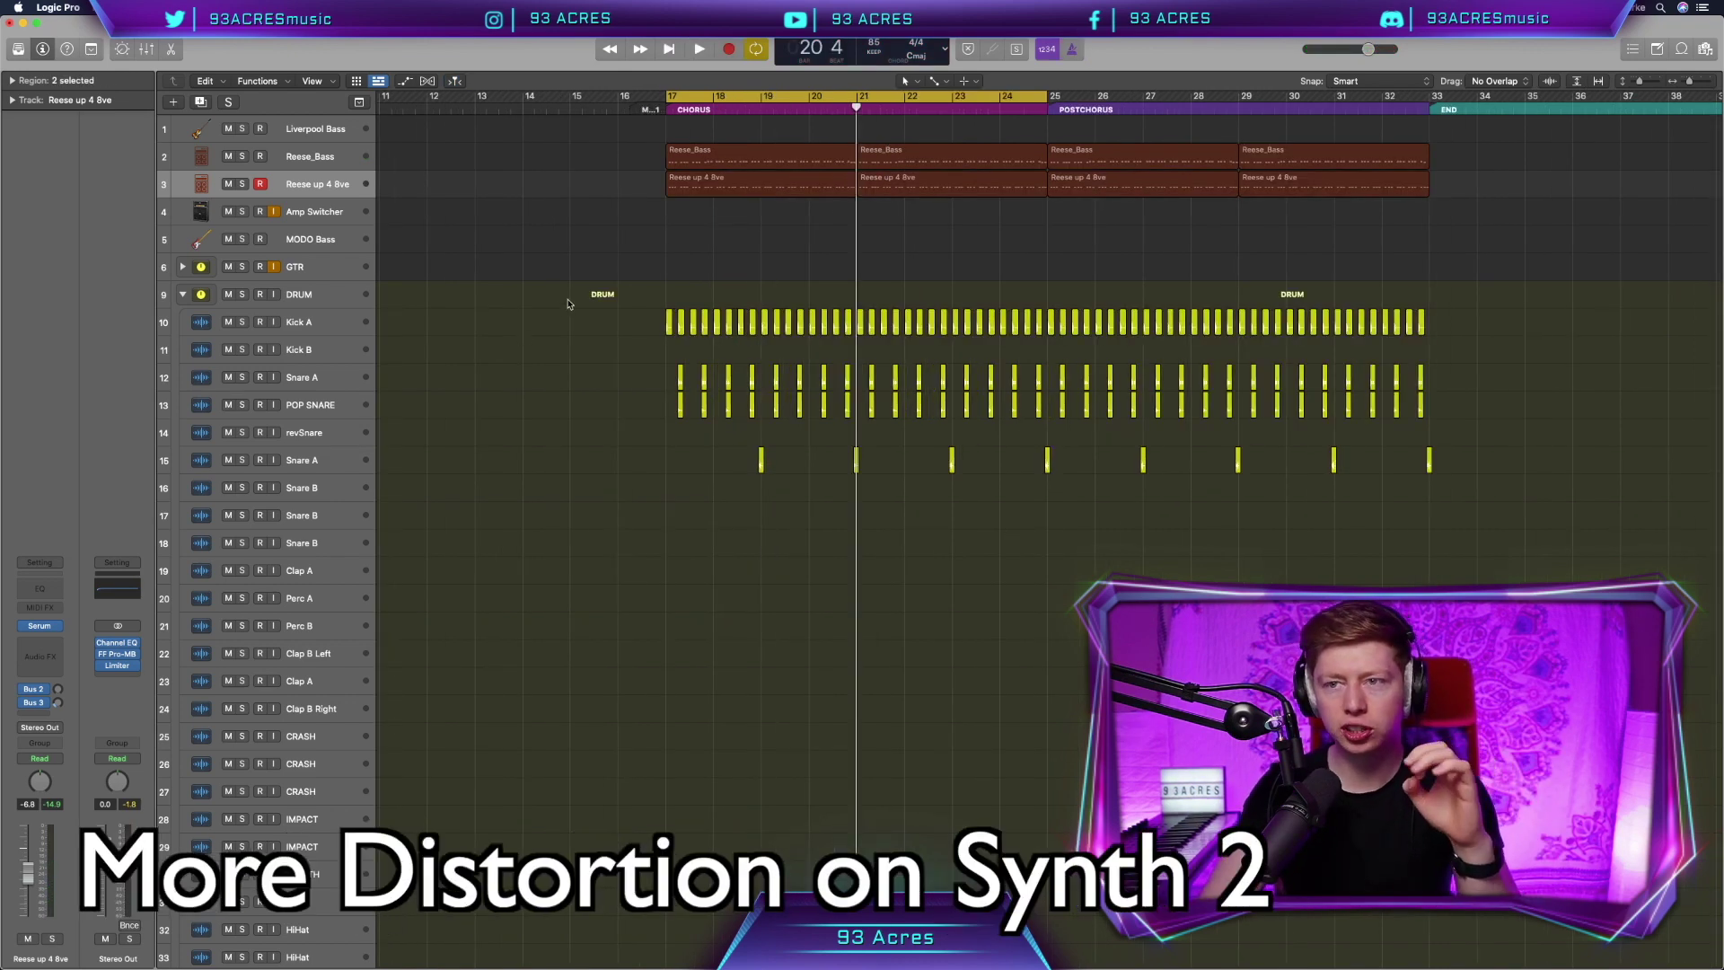
Insert a Soundtoys Decapitator on the Reese up 4 8ve track and switch on Punish
{"action": "left_click", "coordinate": [40, 656]}
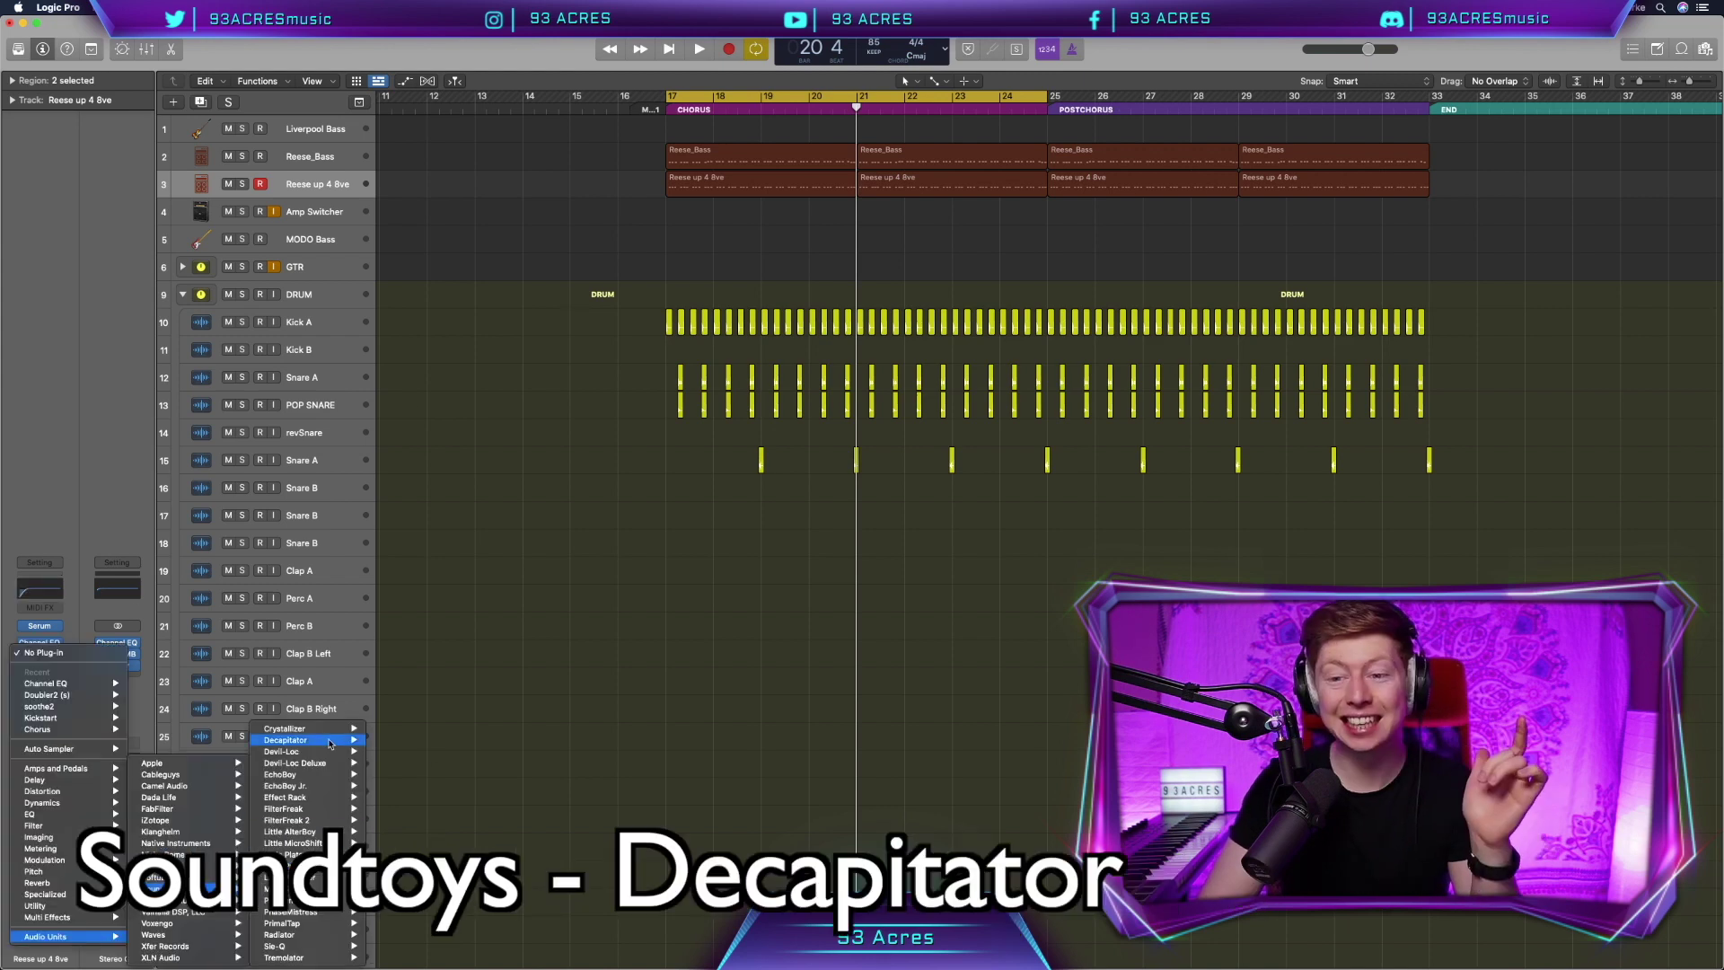
{"action": "left_click", "coordinate": [395, 740]}
{"action": "left_click", "coordinate": [664, 326]}
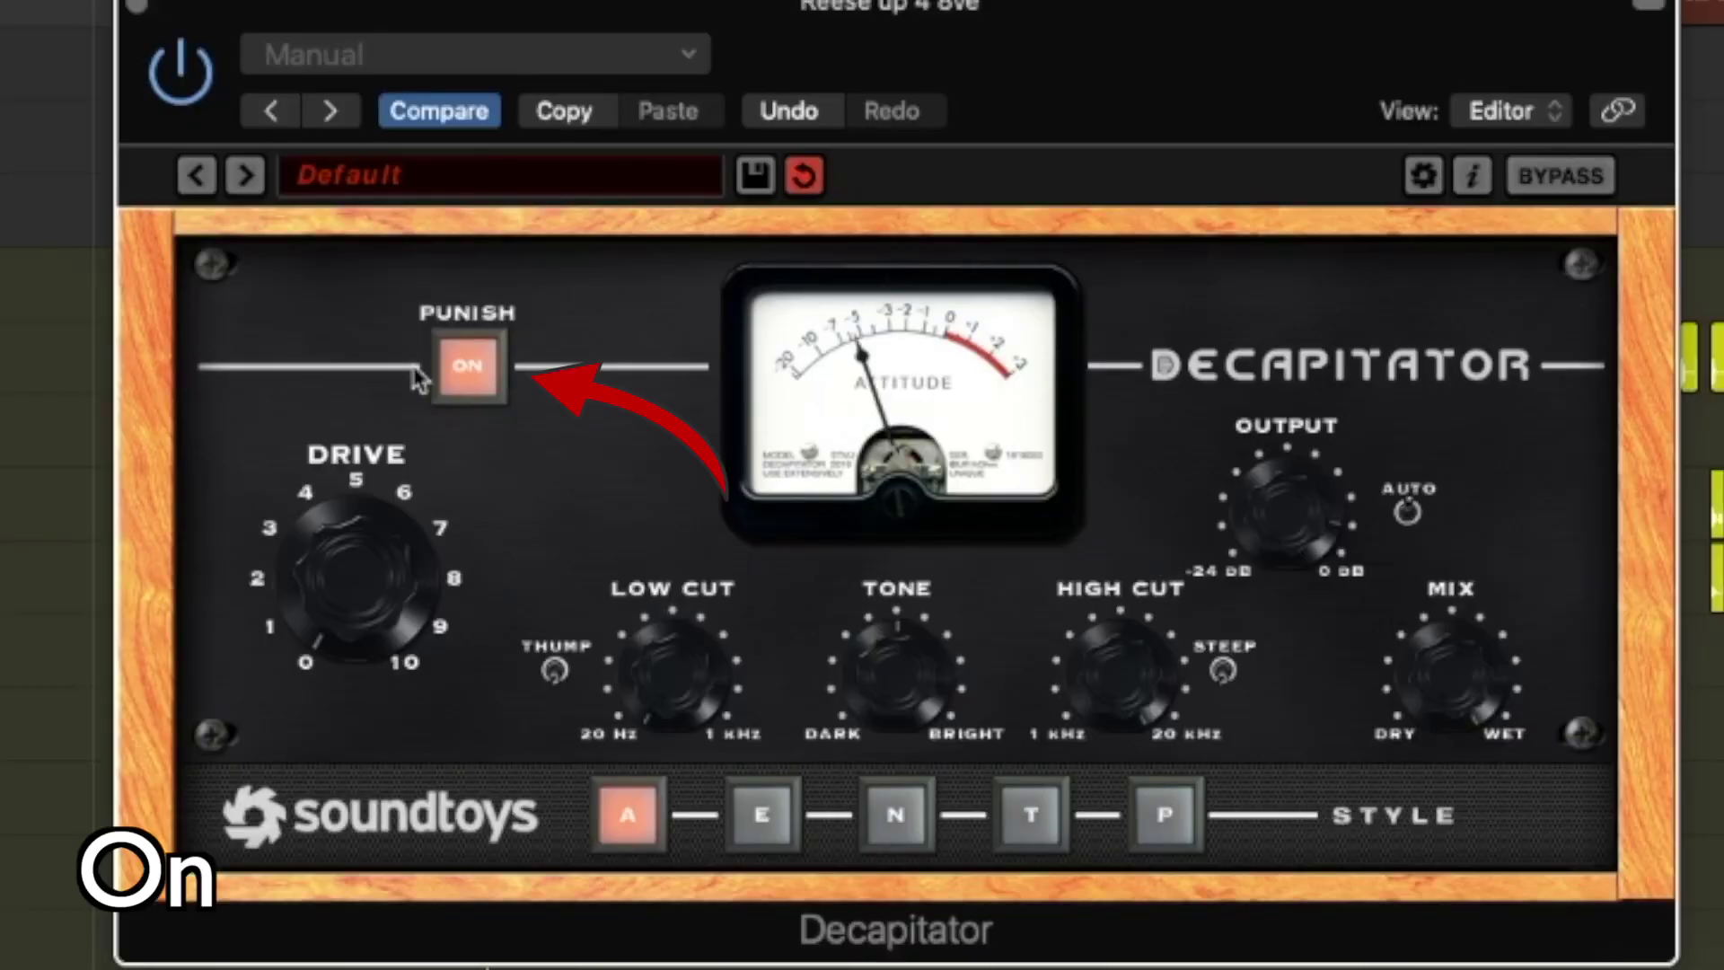
Compare the Reese up 4 8ve sound with Decapitator's Punish off and on, leave it on, and close the plug-in
{"action": "left_click", "coordinate": [668, 331]}
{"action": "left_click", "coordinate": [668, 332]}
{"action": "left_click", "coordinate": [470, 368]}
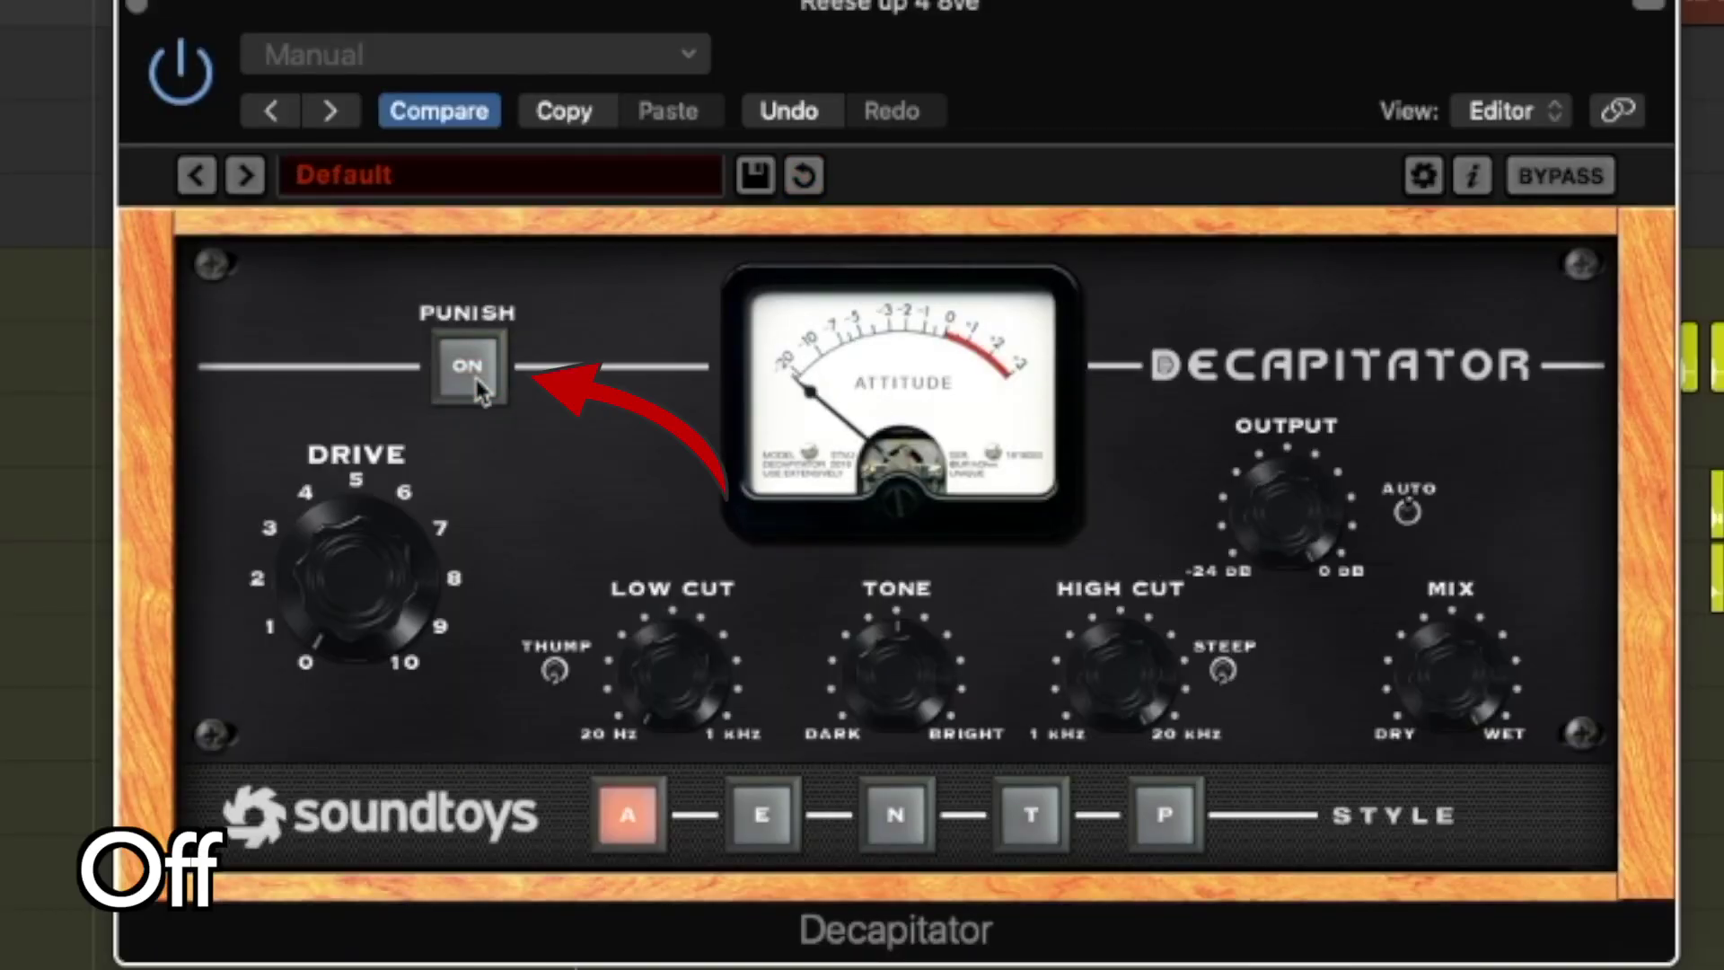
{"action": "left_click", "coordinate": [473, 372]}
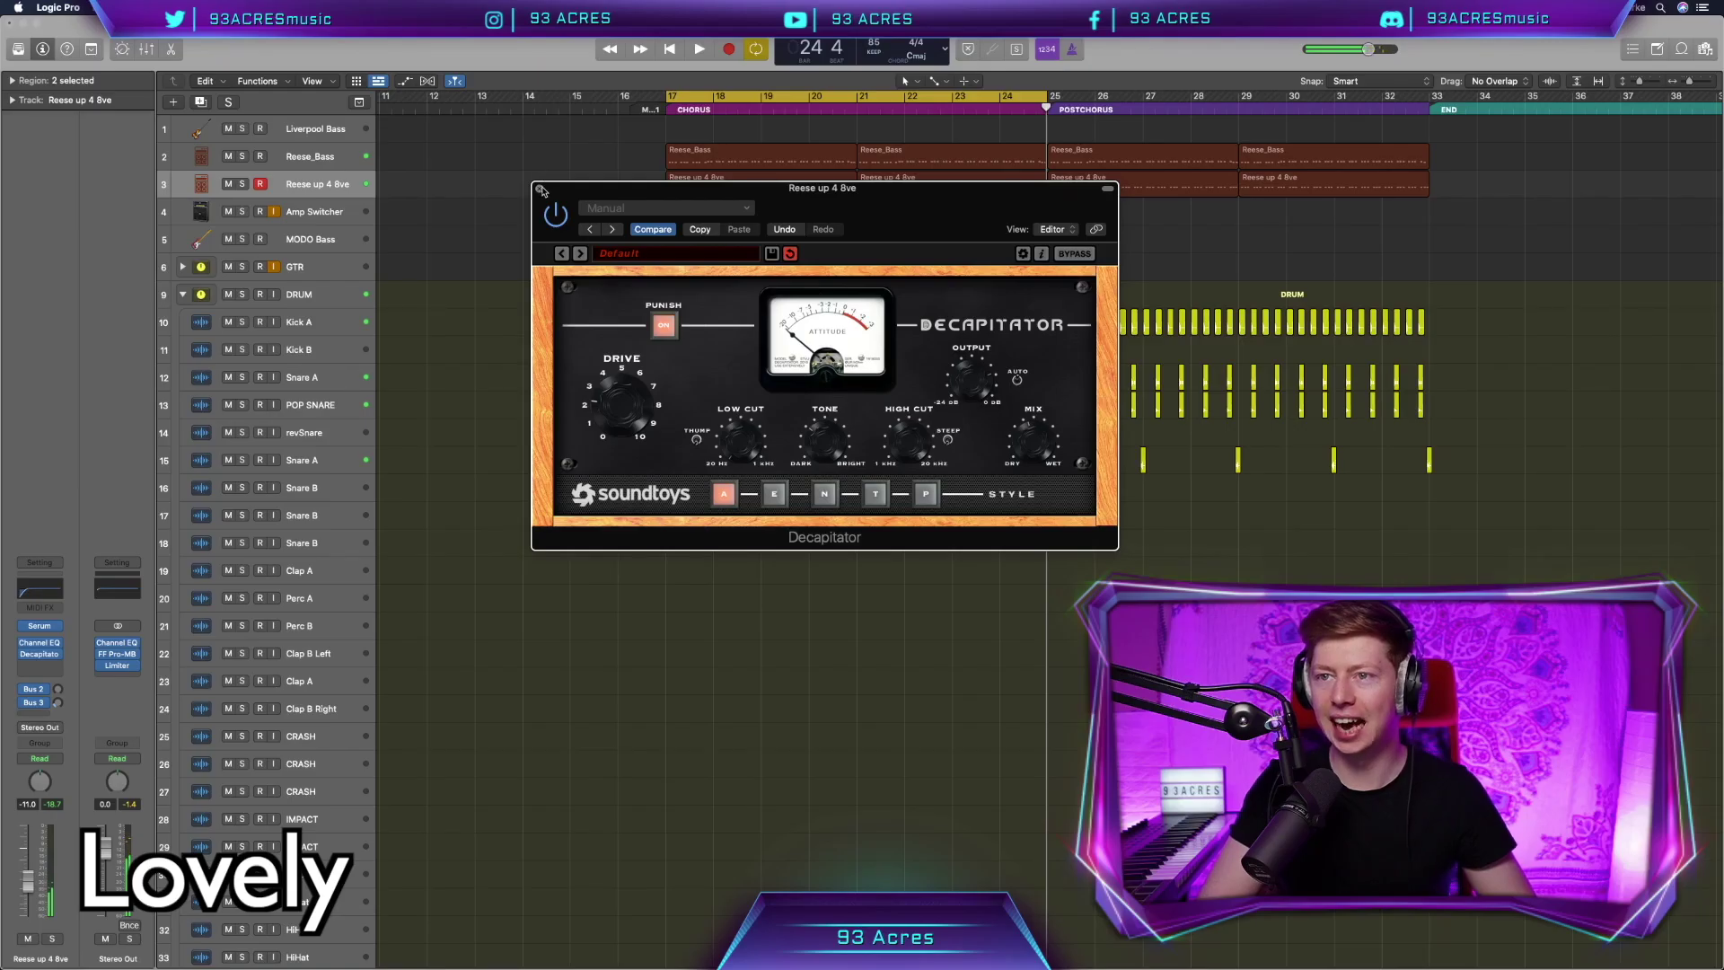
{"action": "left_click", "coordinate": [541, 189]}
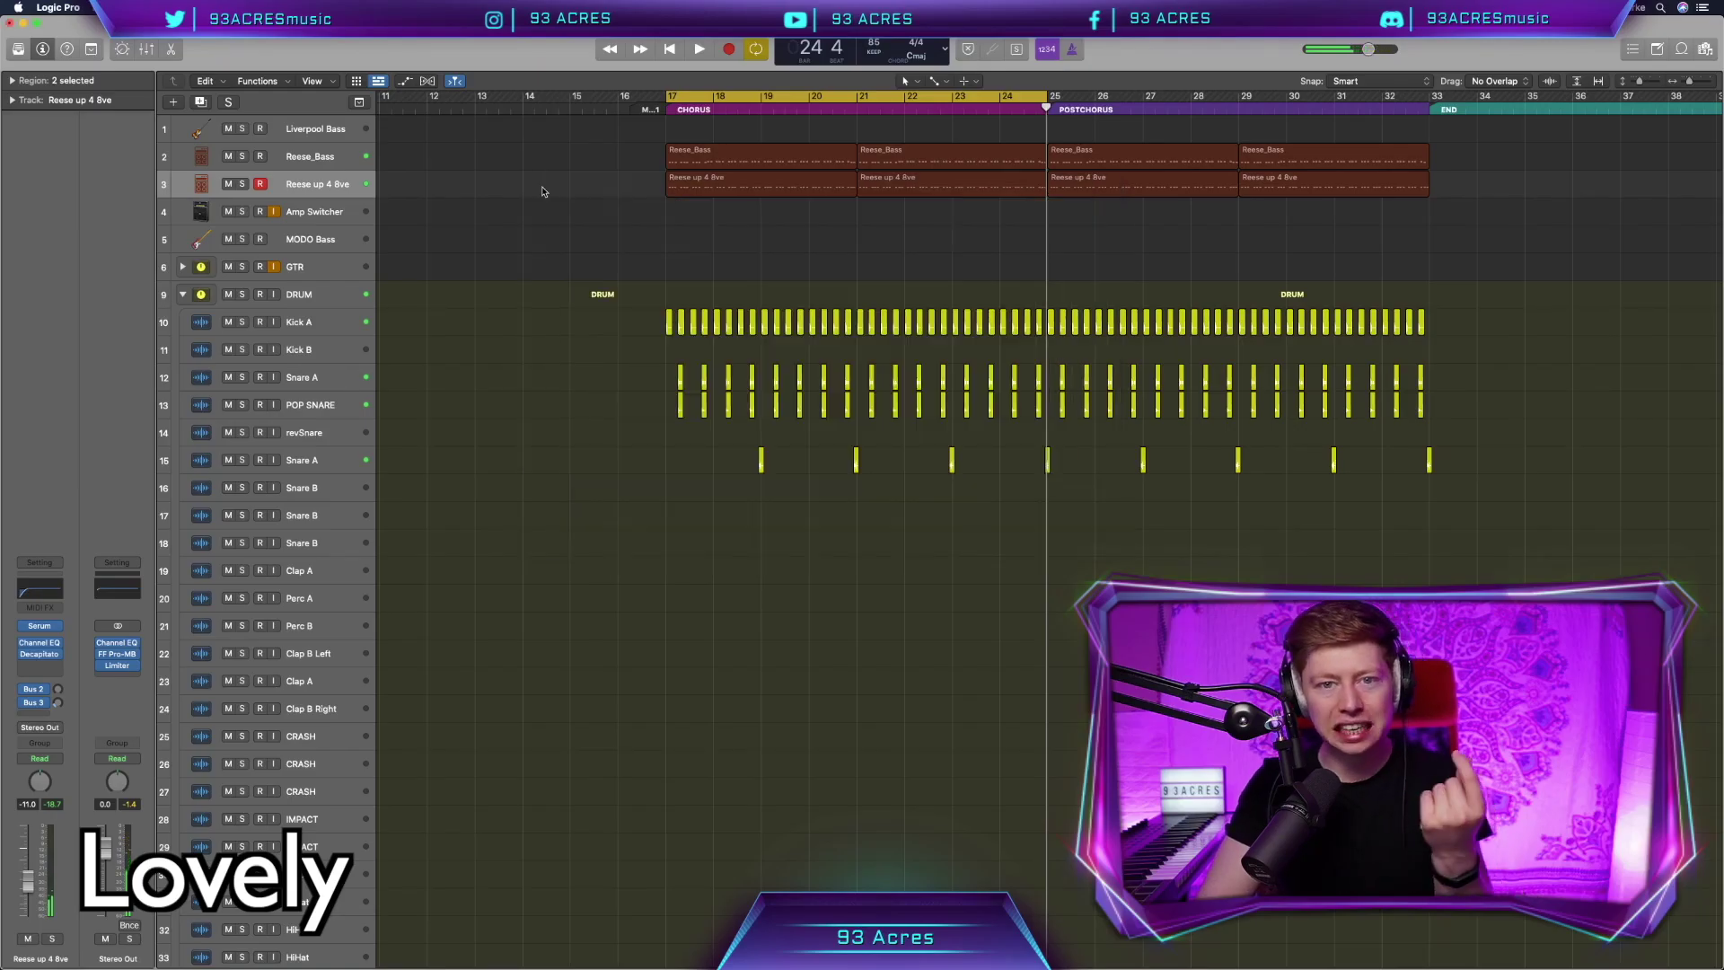
Insert a stereo Xfer Records OTT after Decapitator on the Reese up 4 8ve track
{"action": "left_click", "coordinate": [41, 669]}
{"action": "mouse_move", "coordinate": [271, 946]}
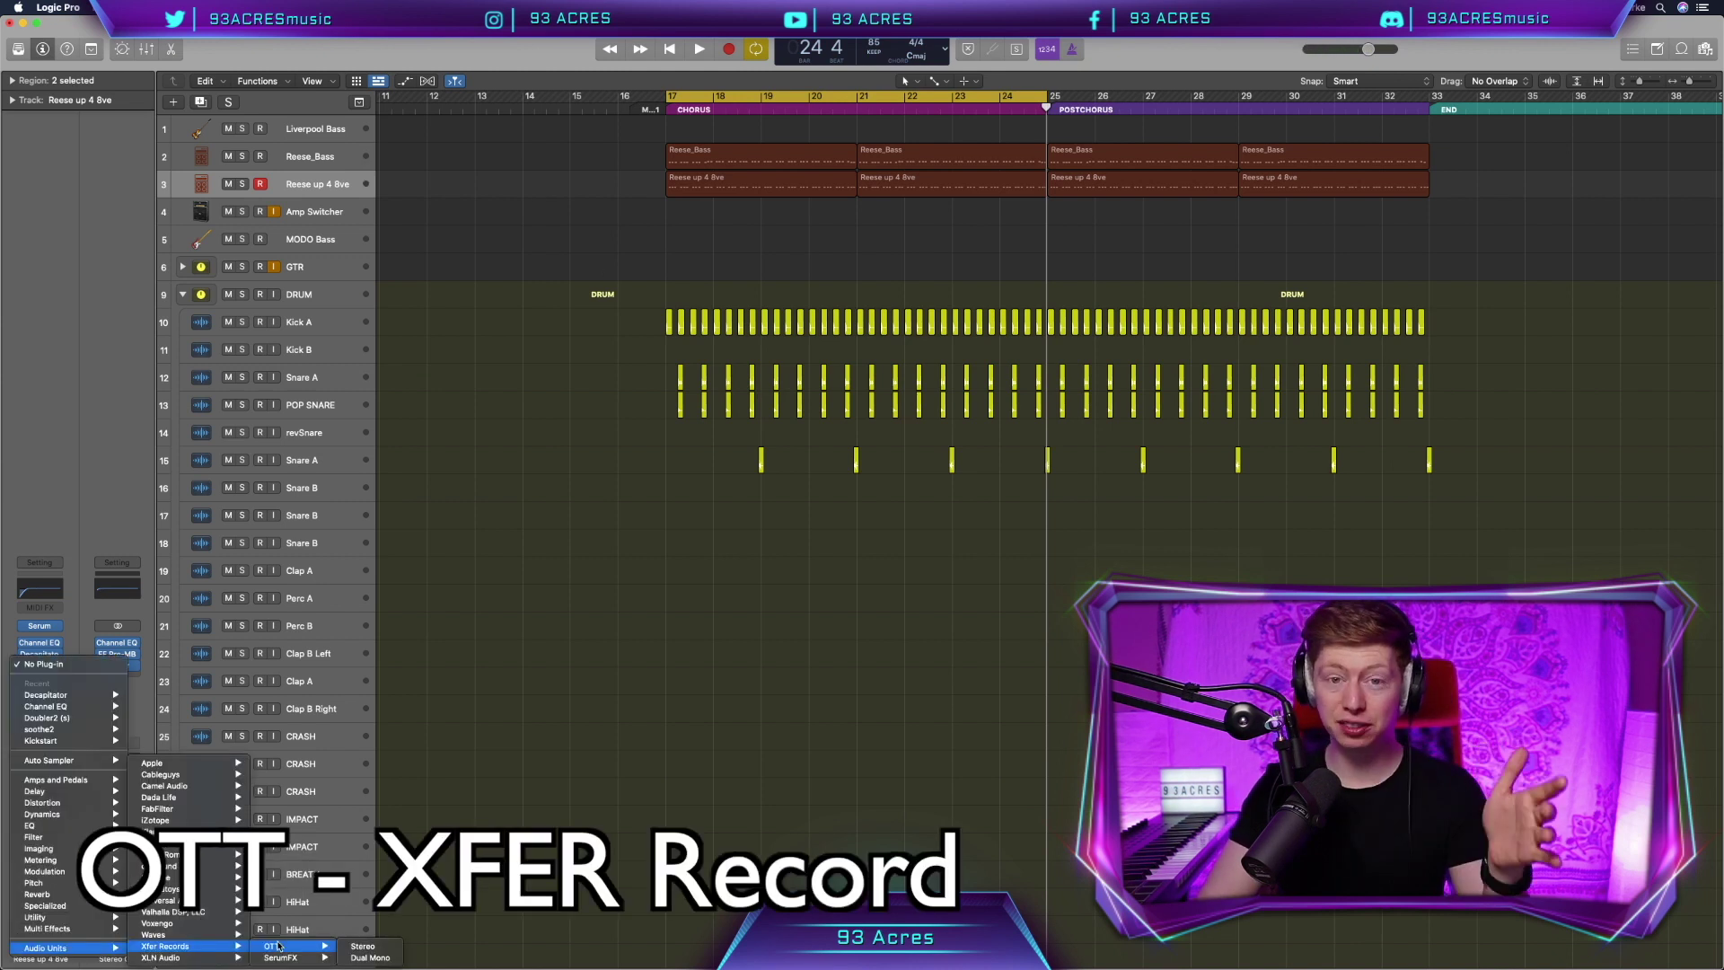
{"action": "left_click", "coordinate": [360, 946]}
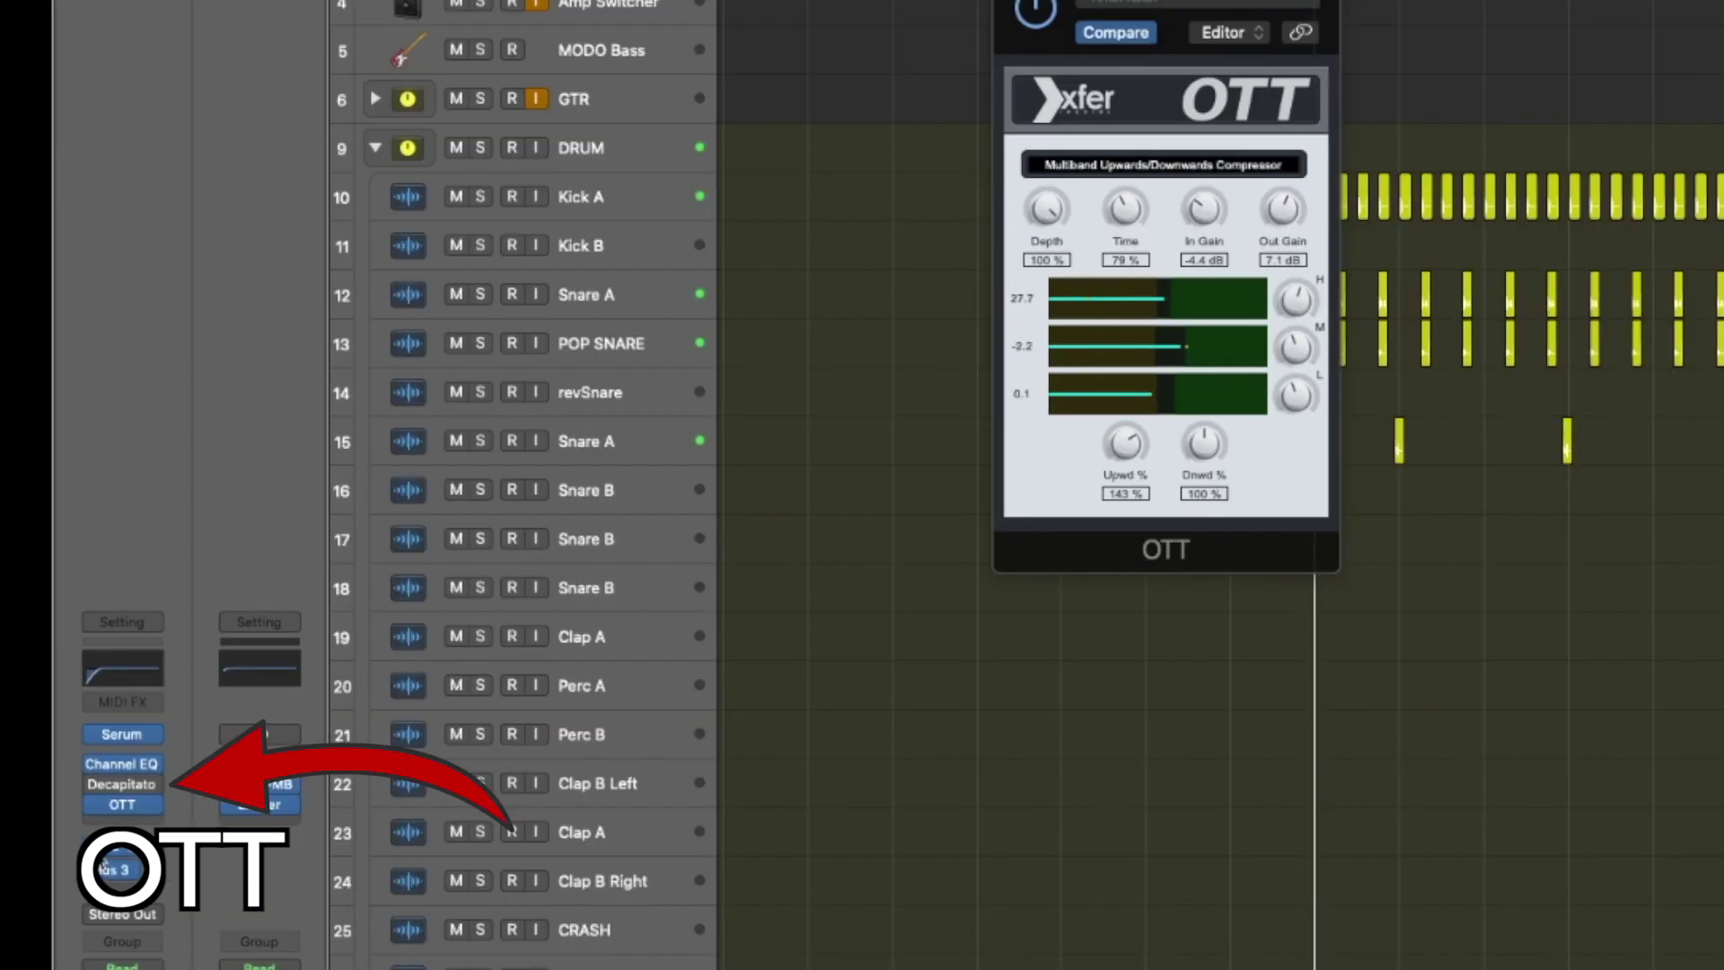
{"action": "mouse_move", "coordinate": [94, 788]}
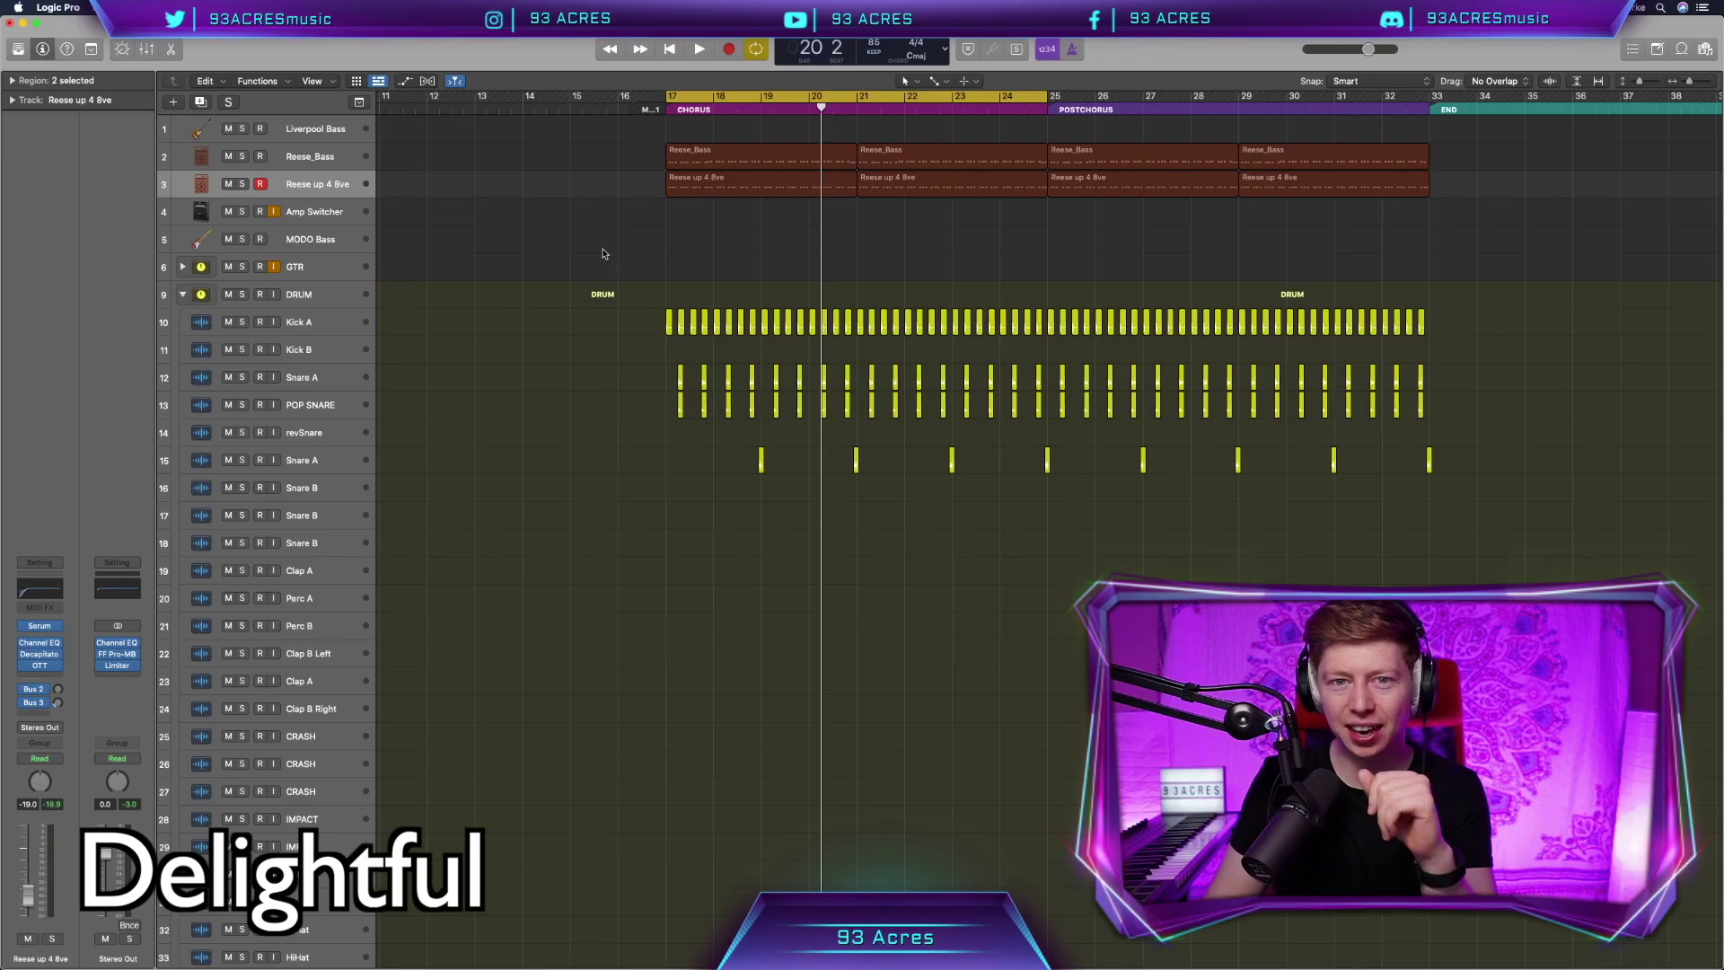
Reroute the two sends of the Reese up 4 8ve track to the reverbs on Bus 12 and Bus 11
{"action": "left_click", "coordinate": [40, 689]}
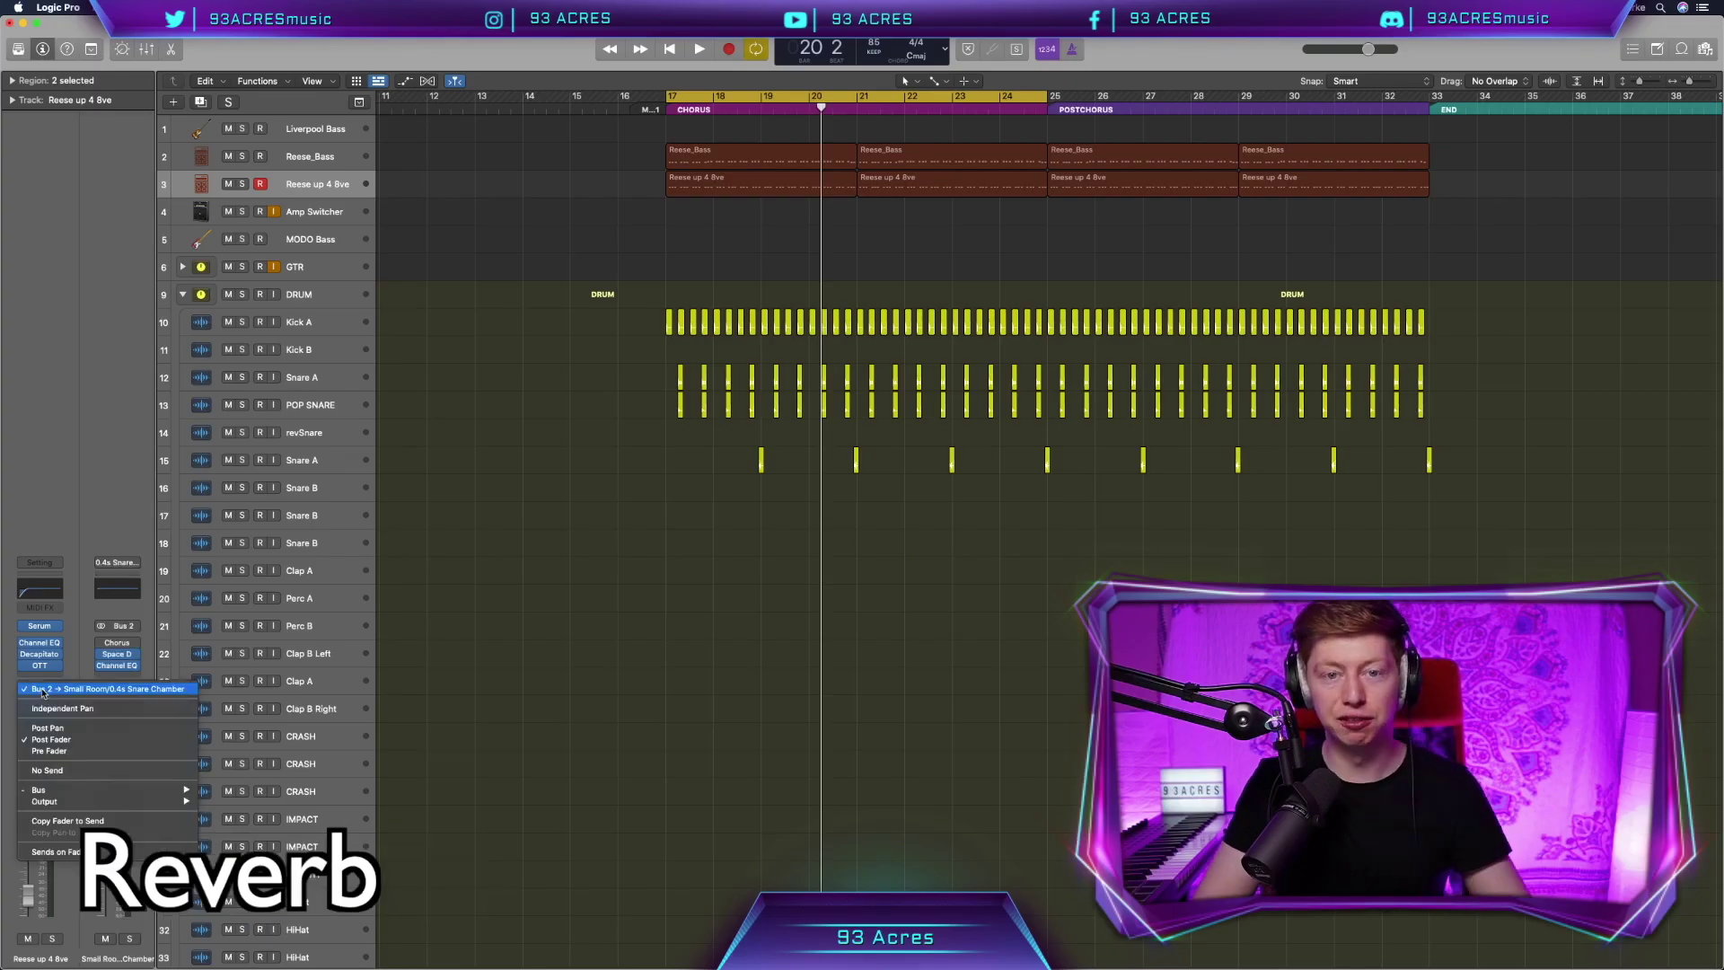
{"action": "mouse_move", "coordinate": [53, 790]}
{"action": "left_click", "coordinate": [261, 547]}
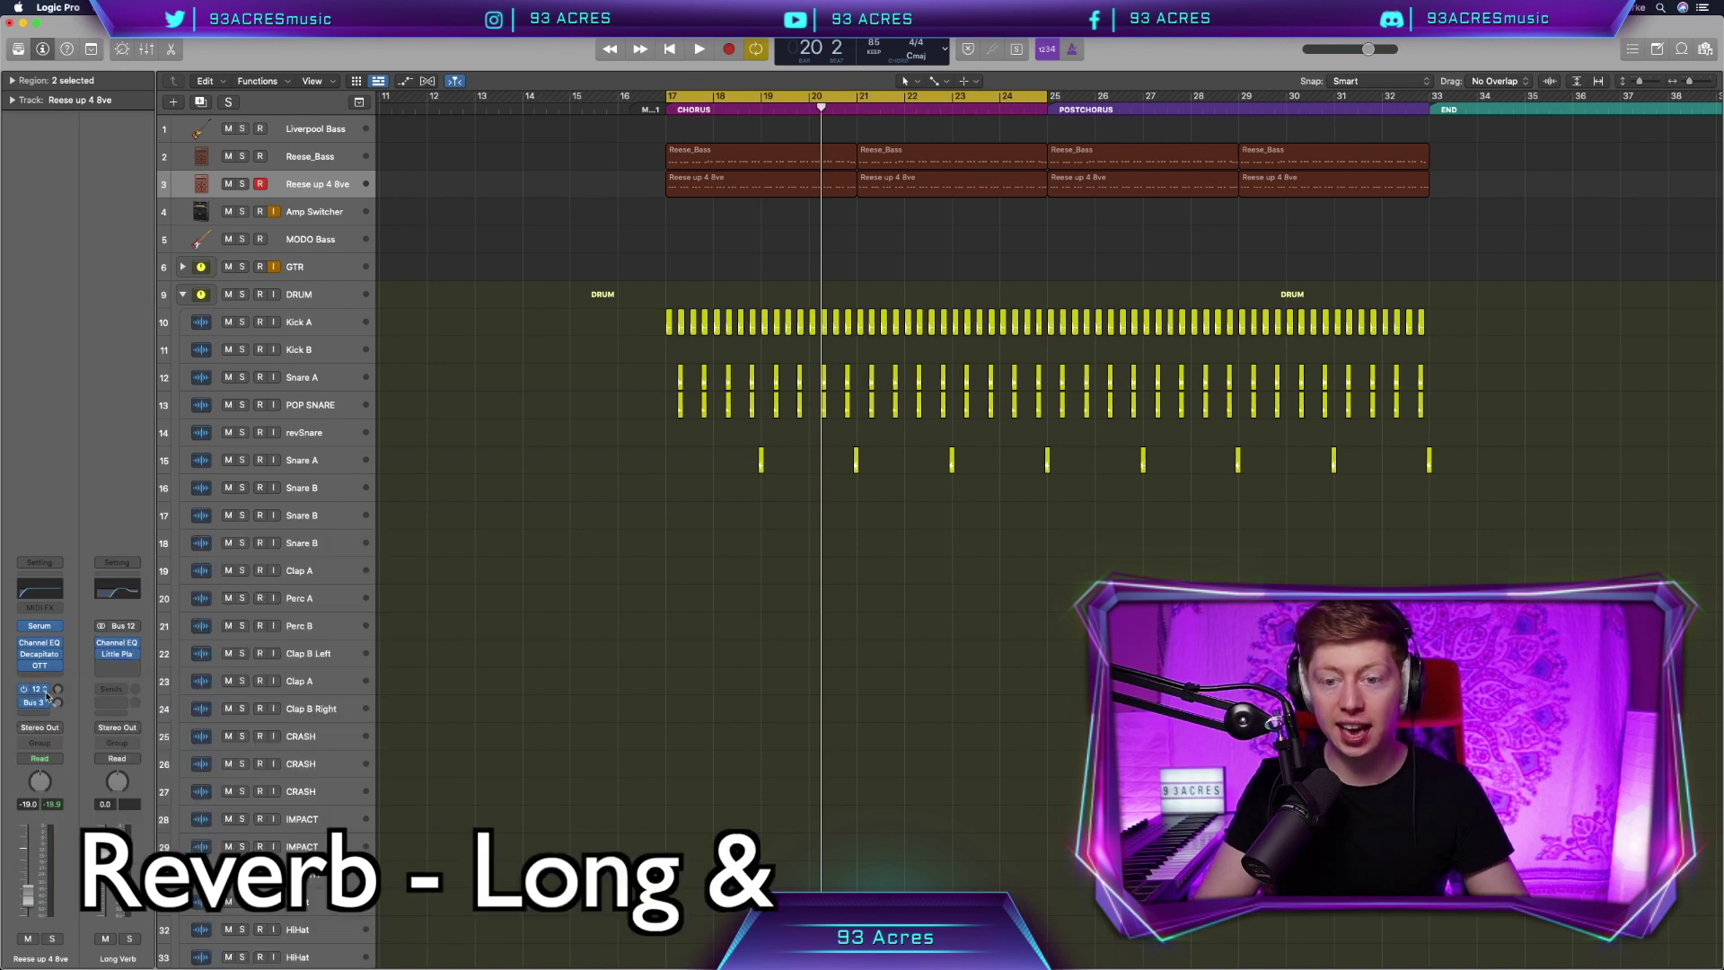
{"action": "left_click", "coordinate": [43, 704]}
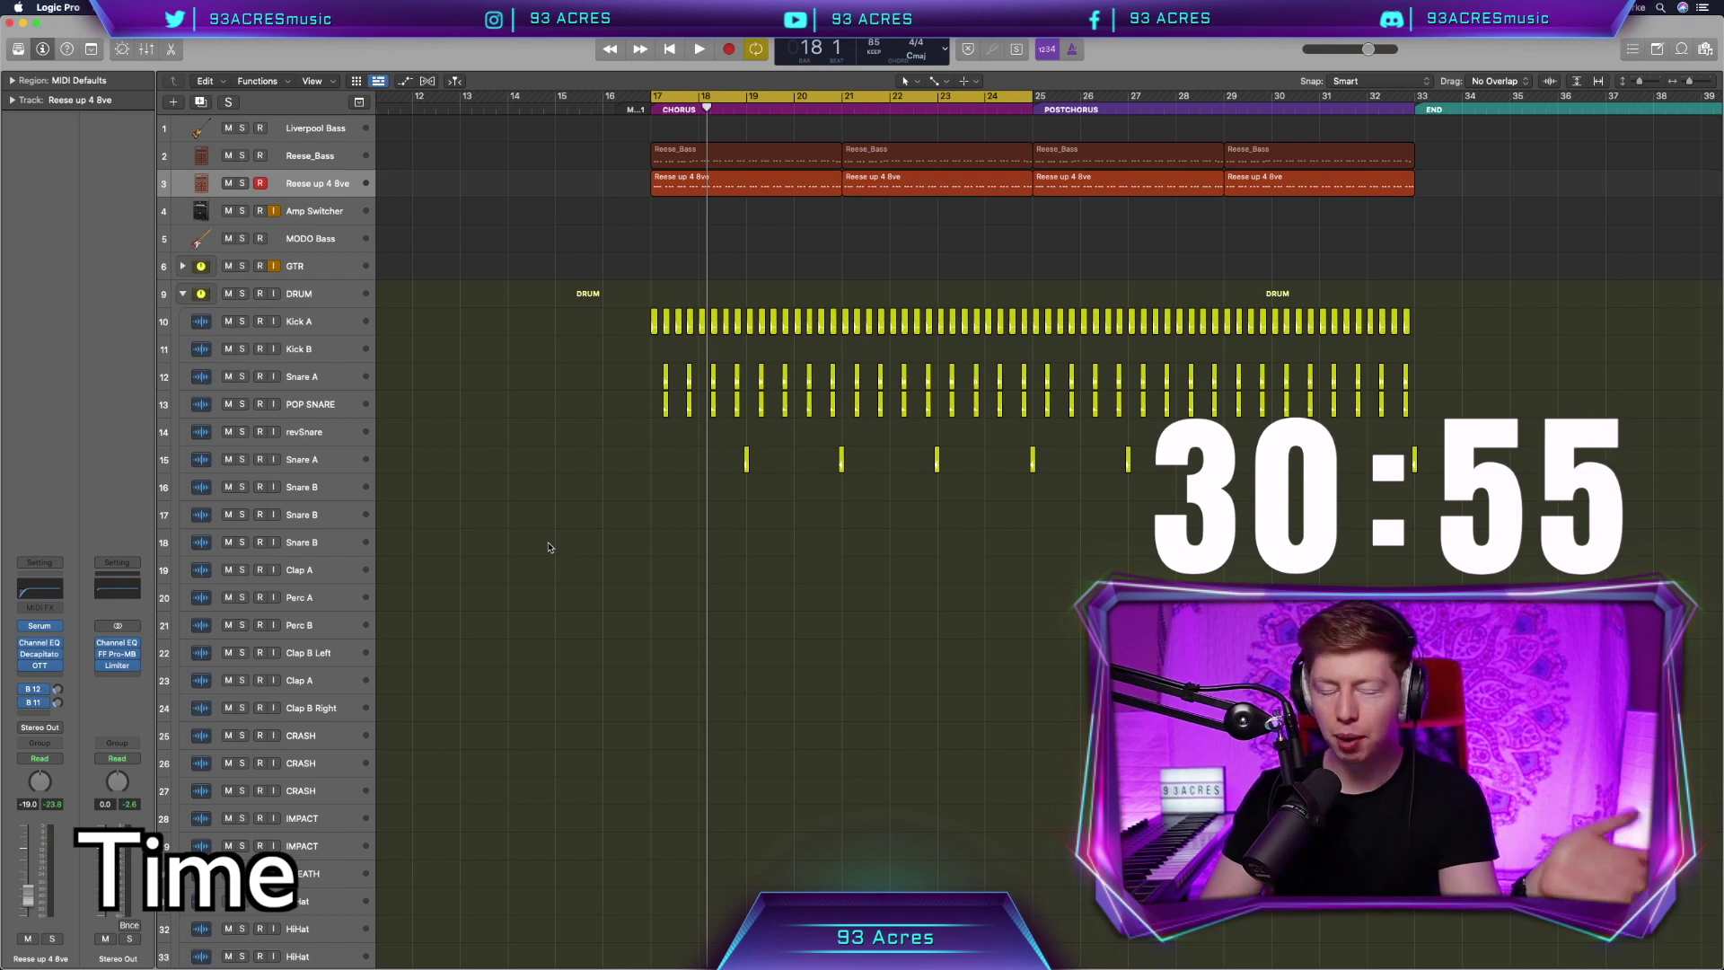
Open the Chillout Pad Retro Synth on the TEXTURE SYNTH track and lower its BP 6dB Creamy filter cutoff
{"action": "scroll", "coordinate": [517, 727], "scroll_direction": "down", "scroll_amount": 10}
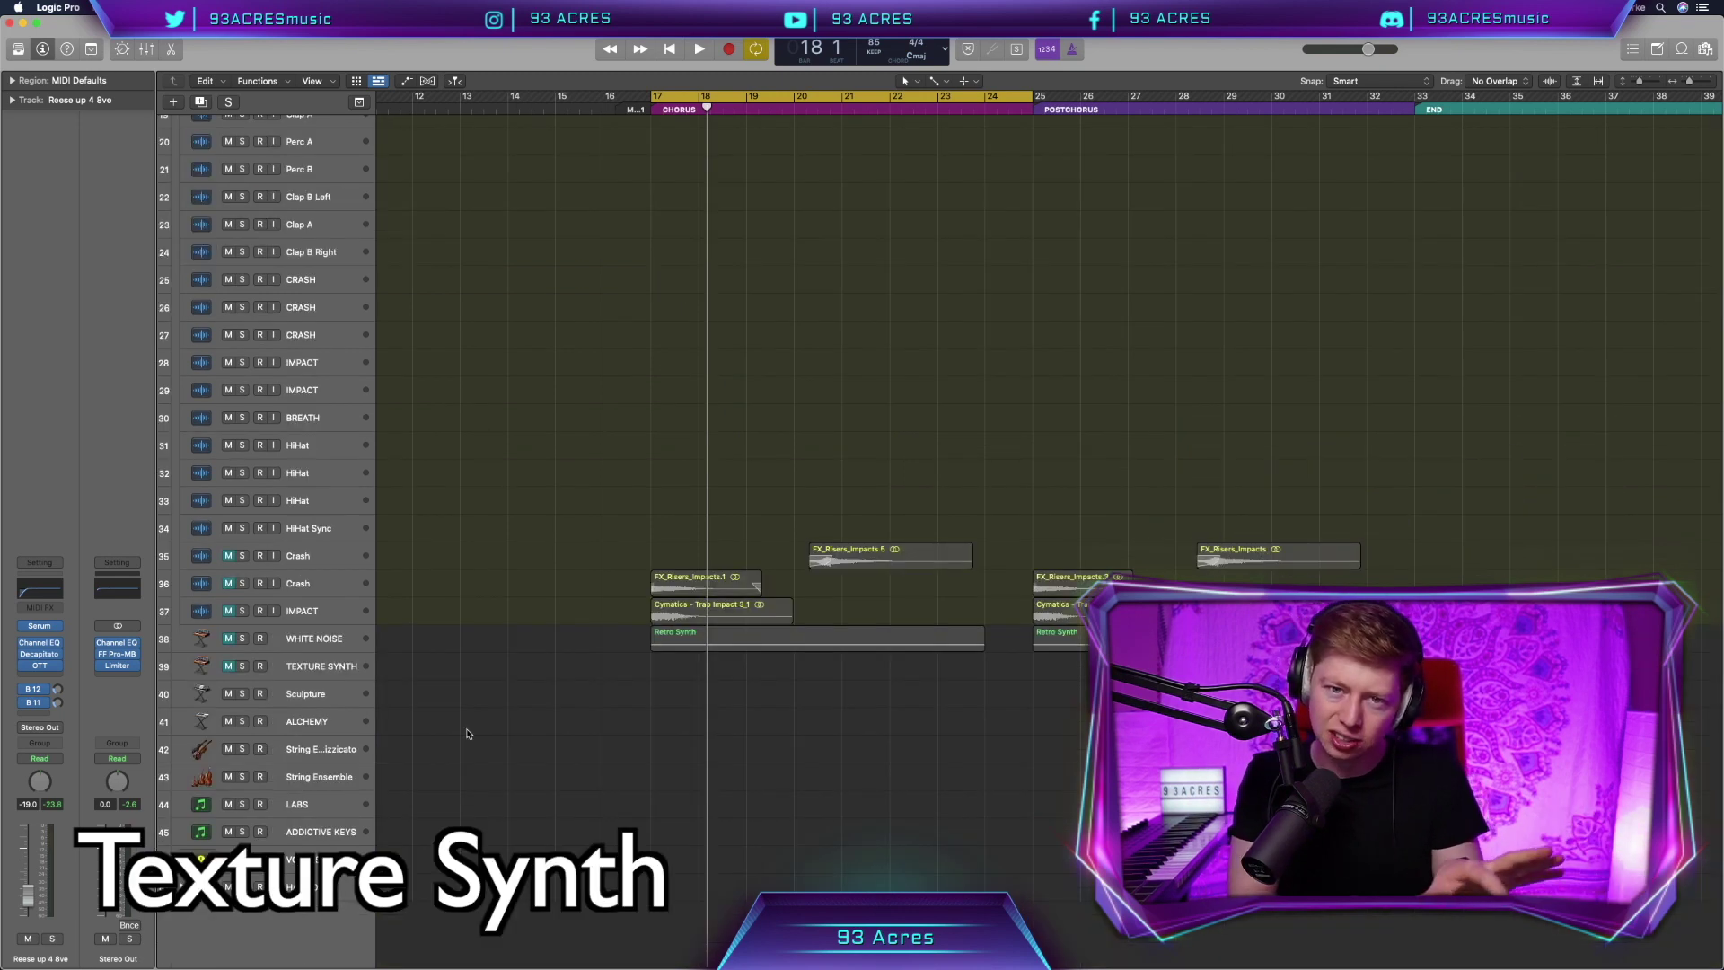
{"action": "left_click", "coordinate": [40, 599]}
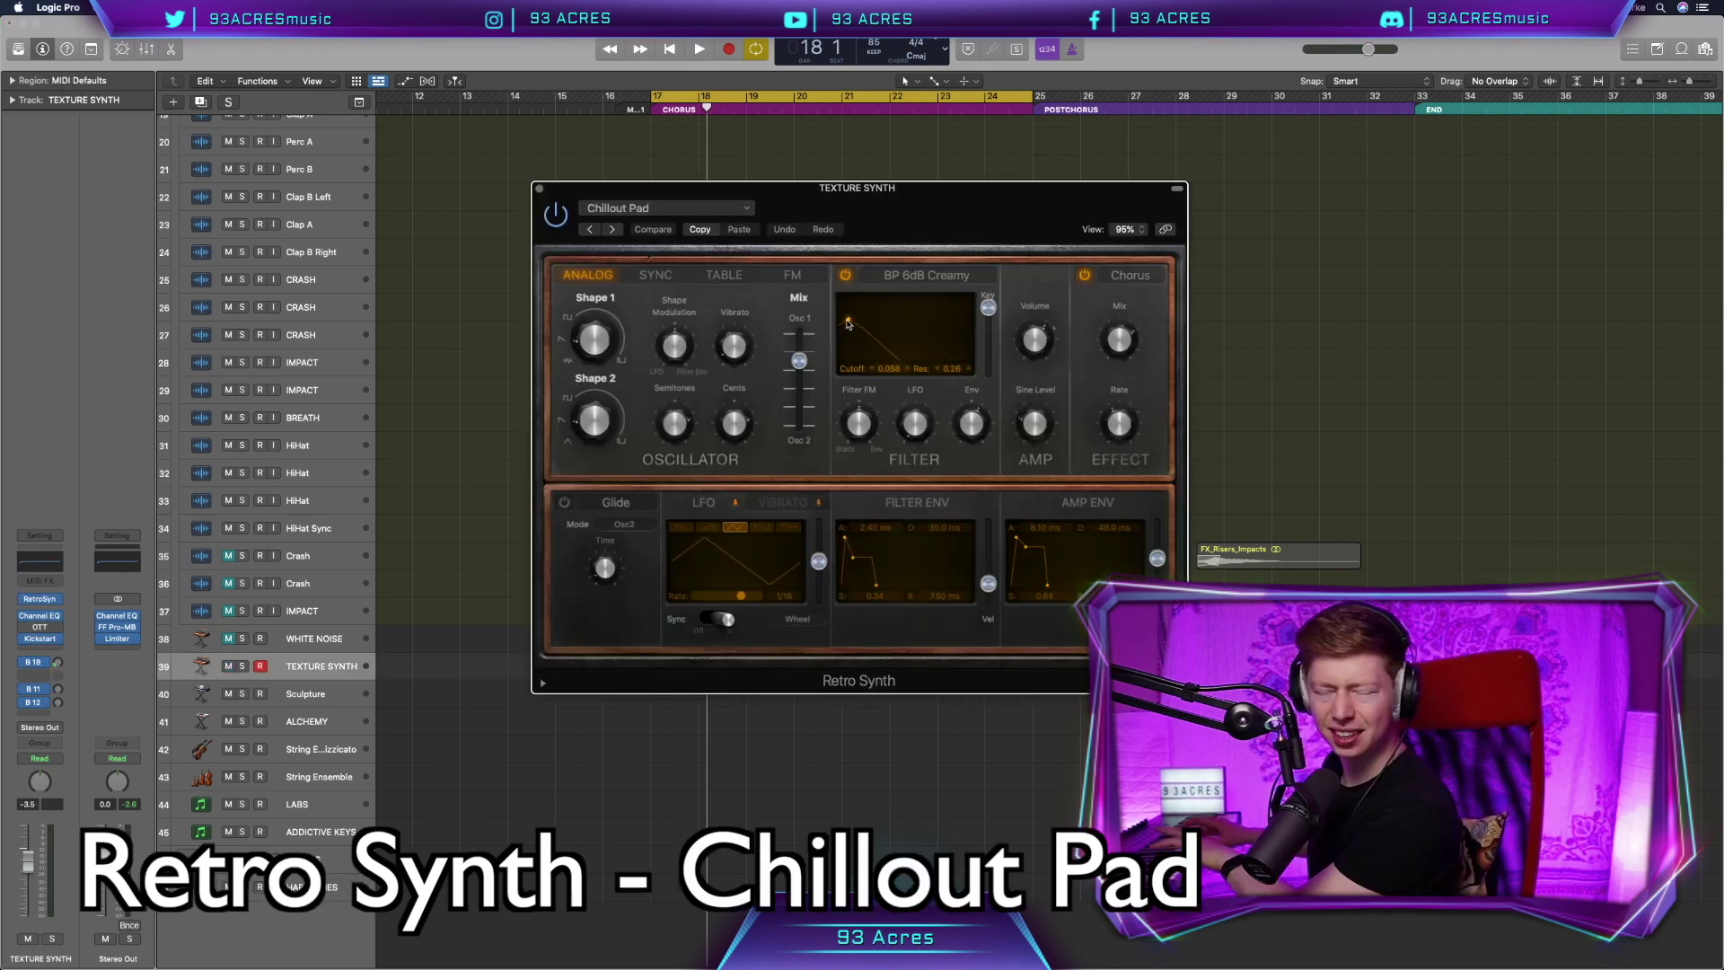
{"action": "left_click_drag", "start_coordinate": [848, 324], "coordinate": [839, 339]}
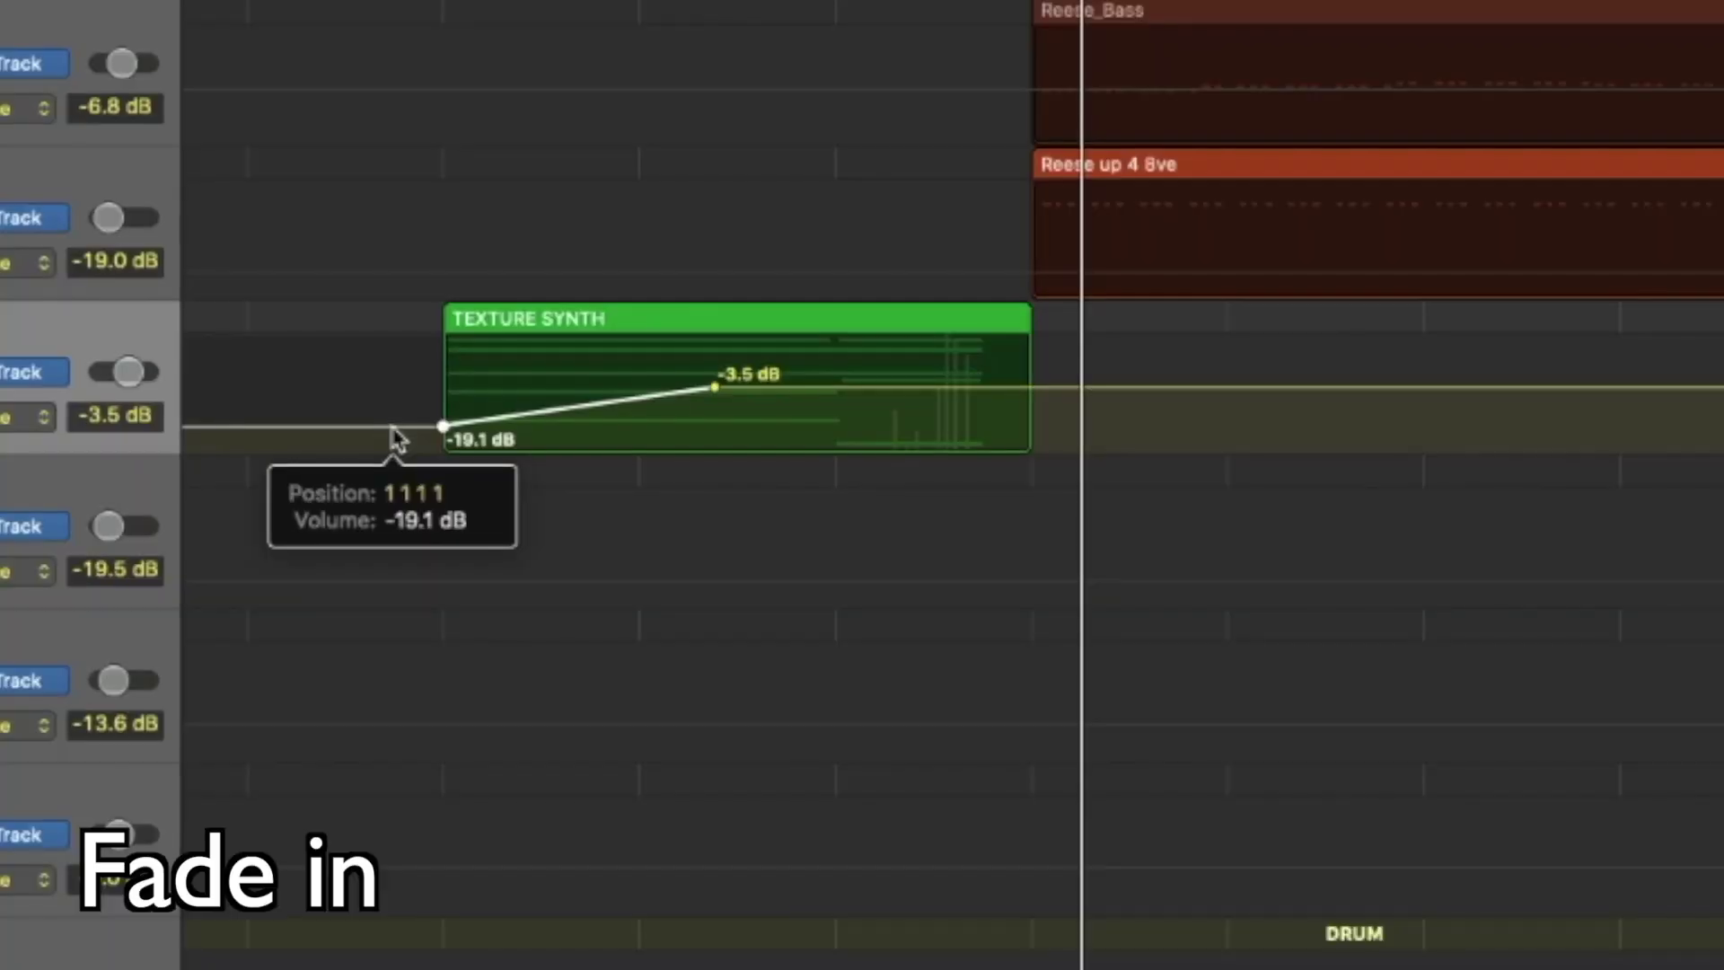
Automate a volume fade-in on the prechorus texture synth from -19.1 dB to -3.5 dB and adjust its Bus 11 and Bus 12 reverb sends
{"action": "left_click_drag", "start_coordinate": [460, 345], "coordinate": [461, 347]}
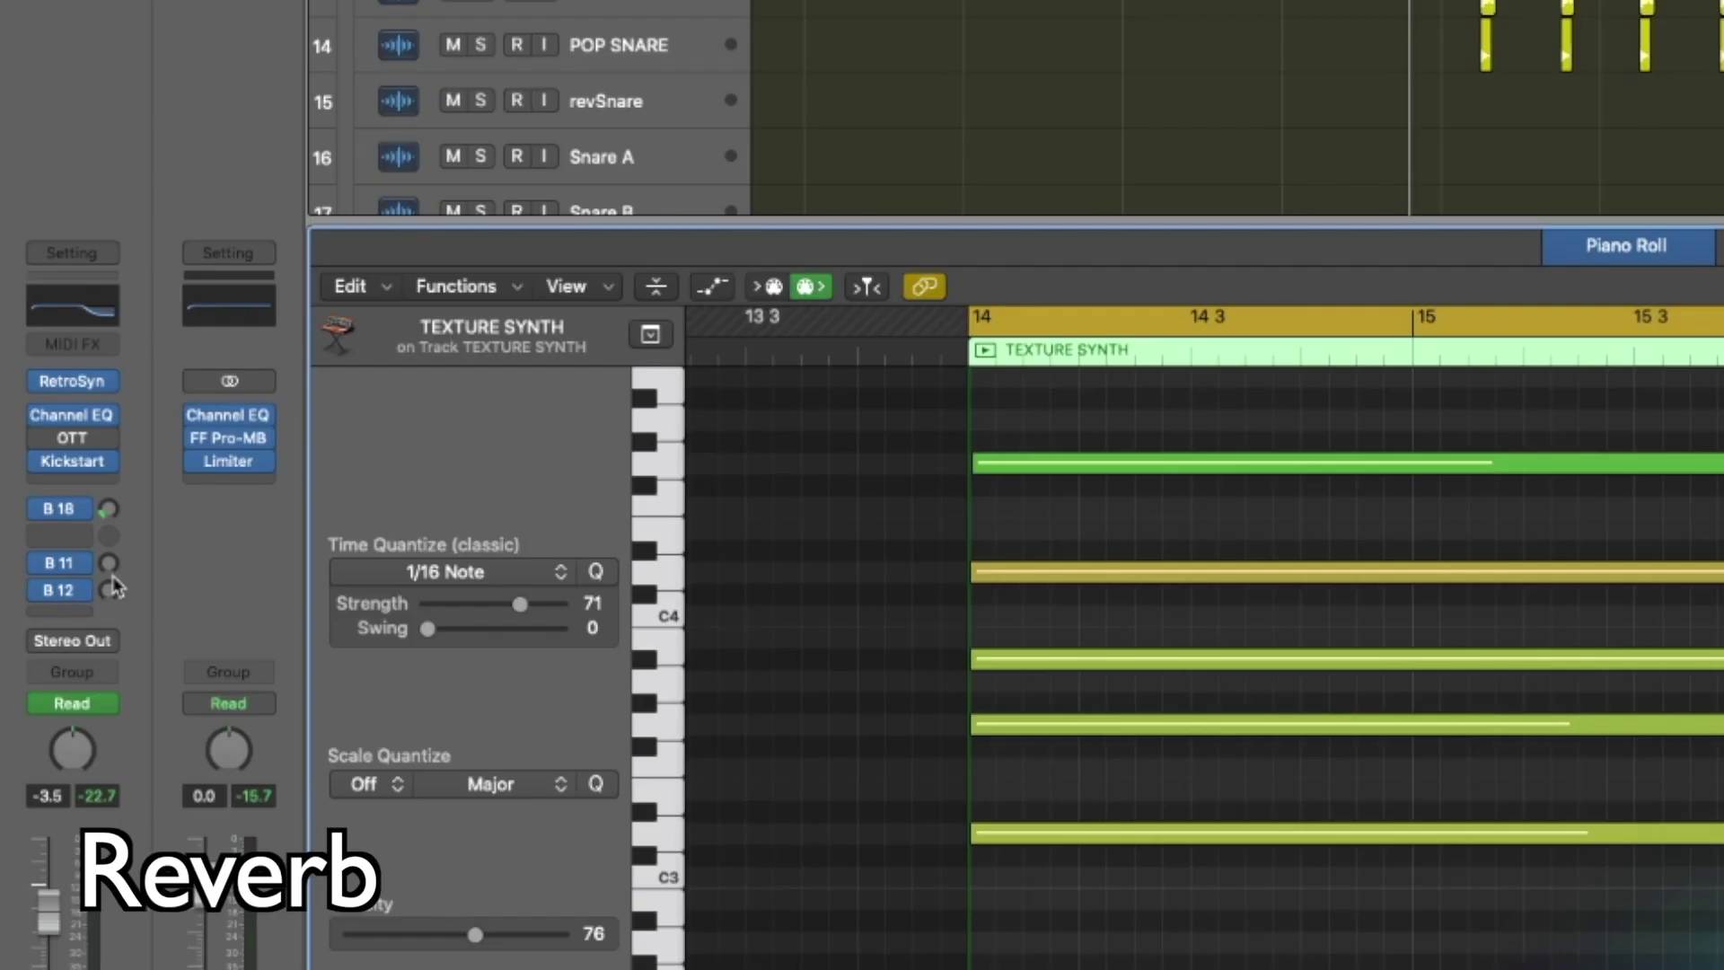
{"action": "left_click_drag", "start_coordinate": [111, 577], "coordinate": [113, 591]}
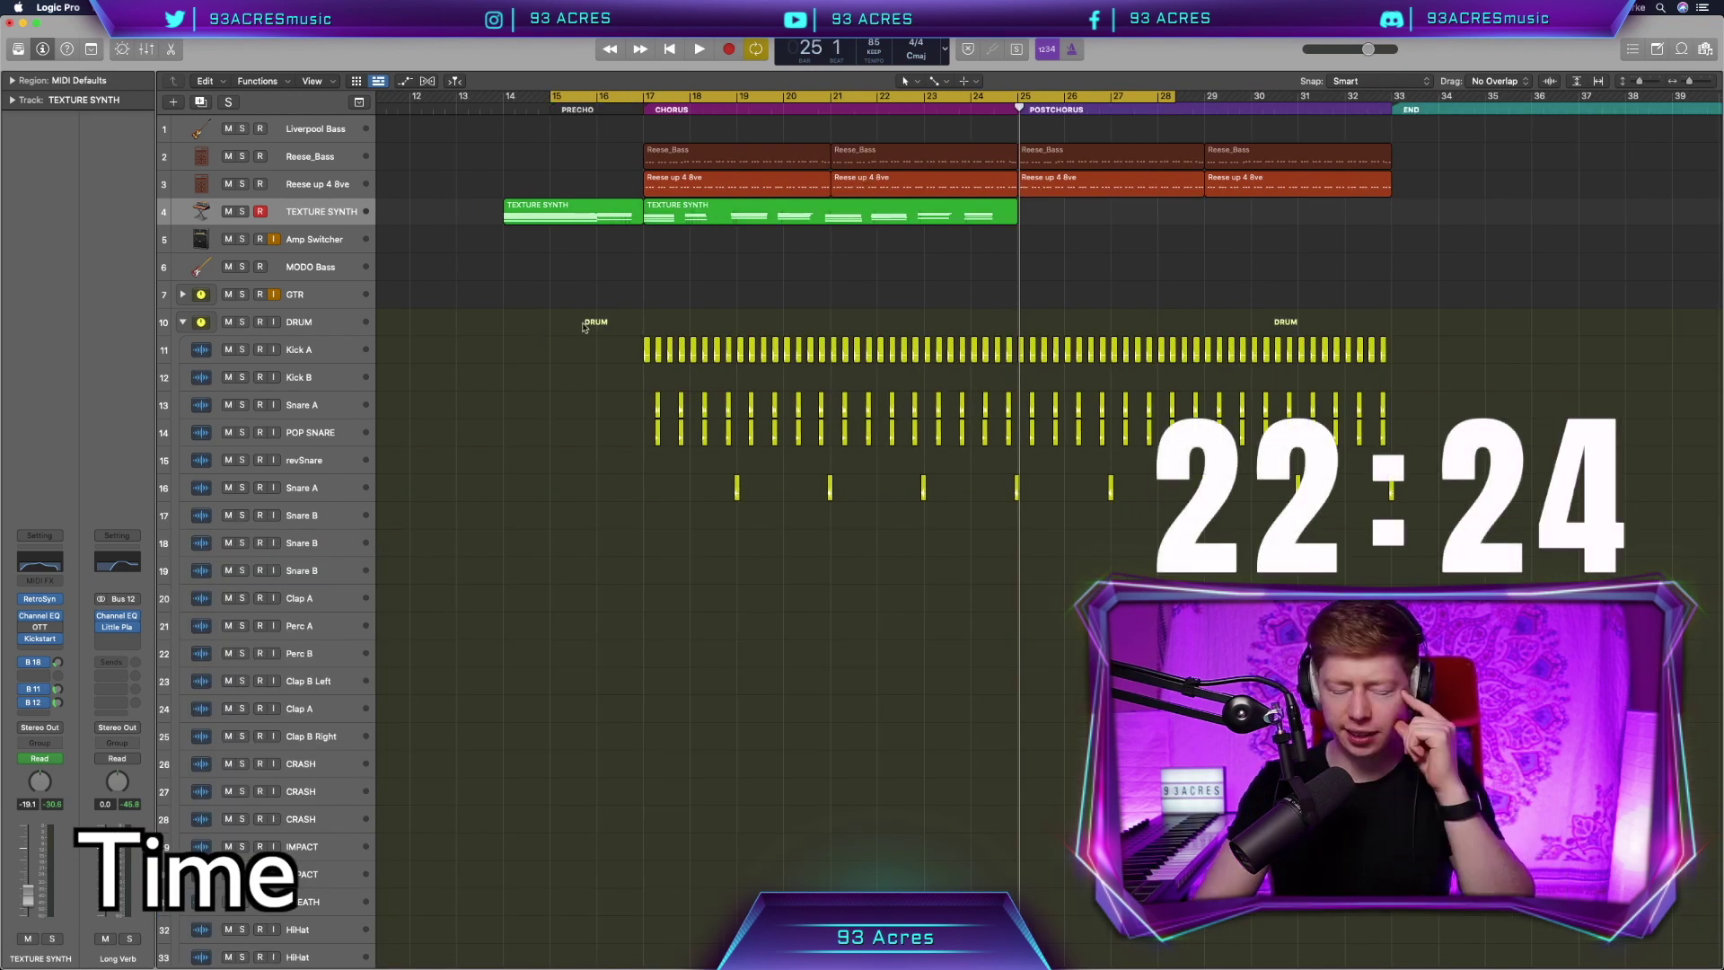
Audition the high-cut prechorus kick, copy four of its regions back to bar 14, and close the kick's Channel EQ
{"action": "scroll", "coordinate": [583, 326], "scroll_direction": "up", "scroll_amount": 5}
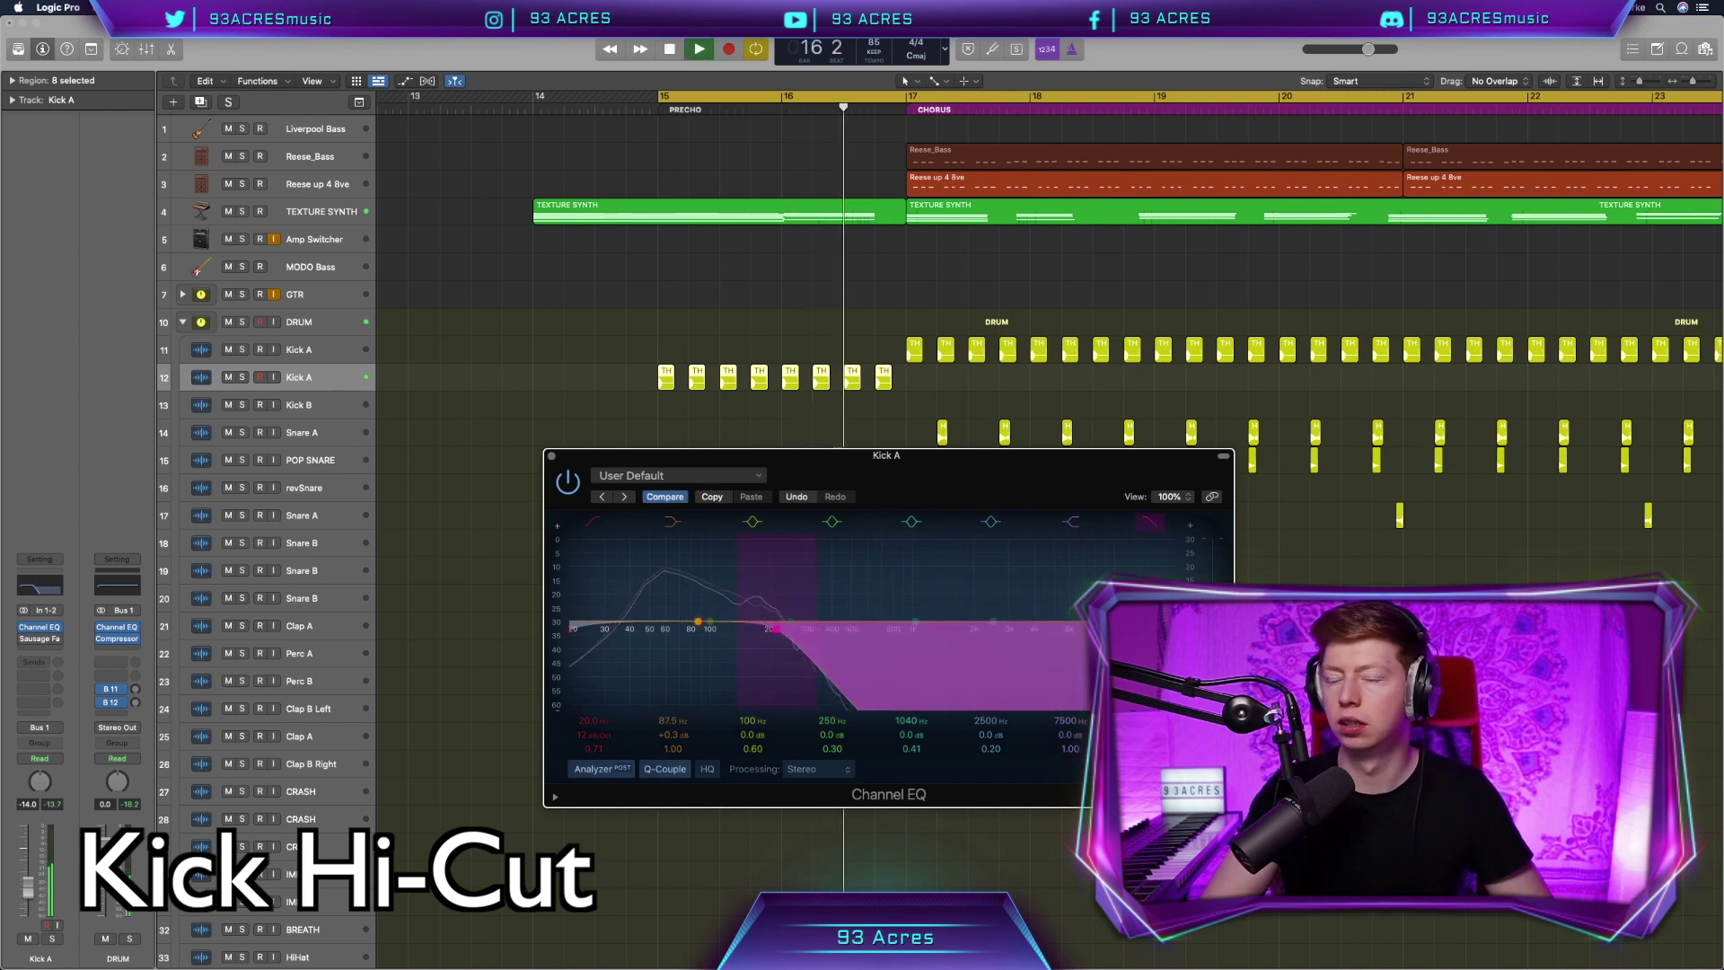
{"action": "key", "text": "space"}
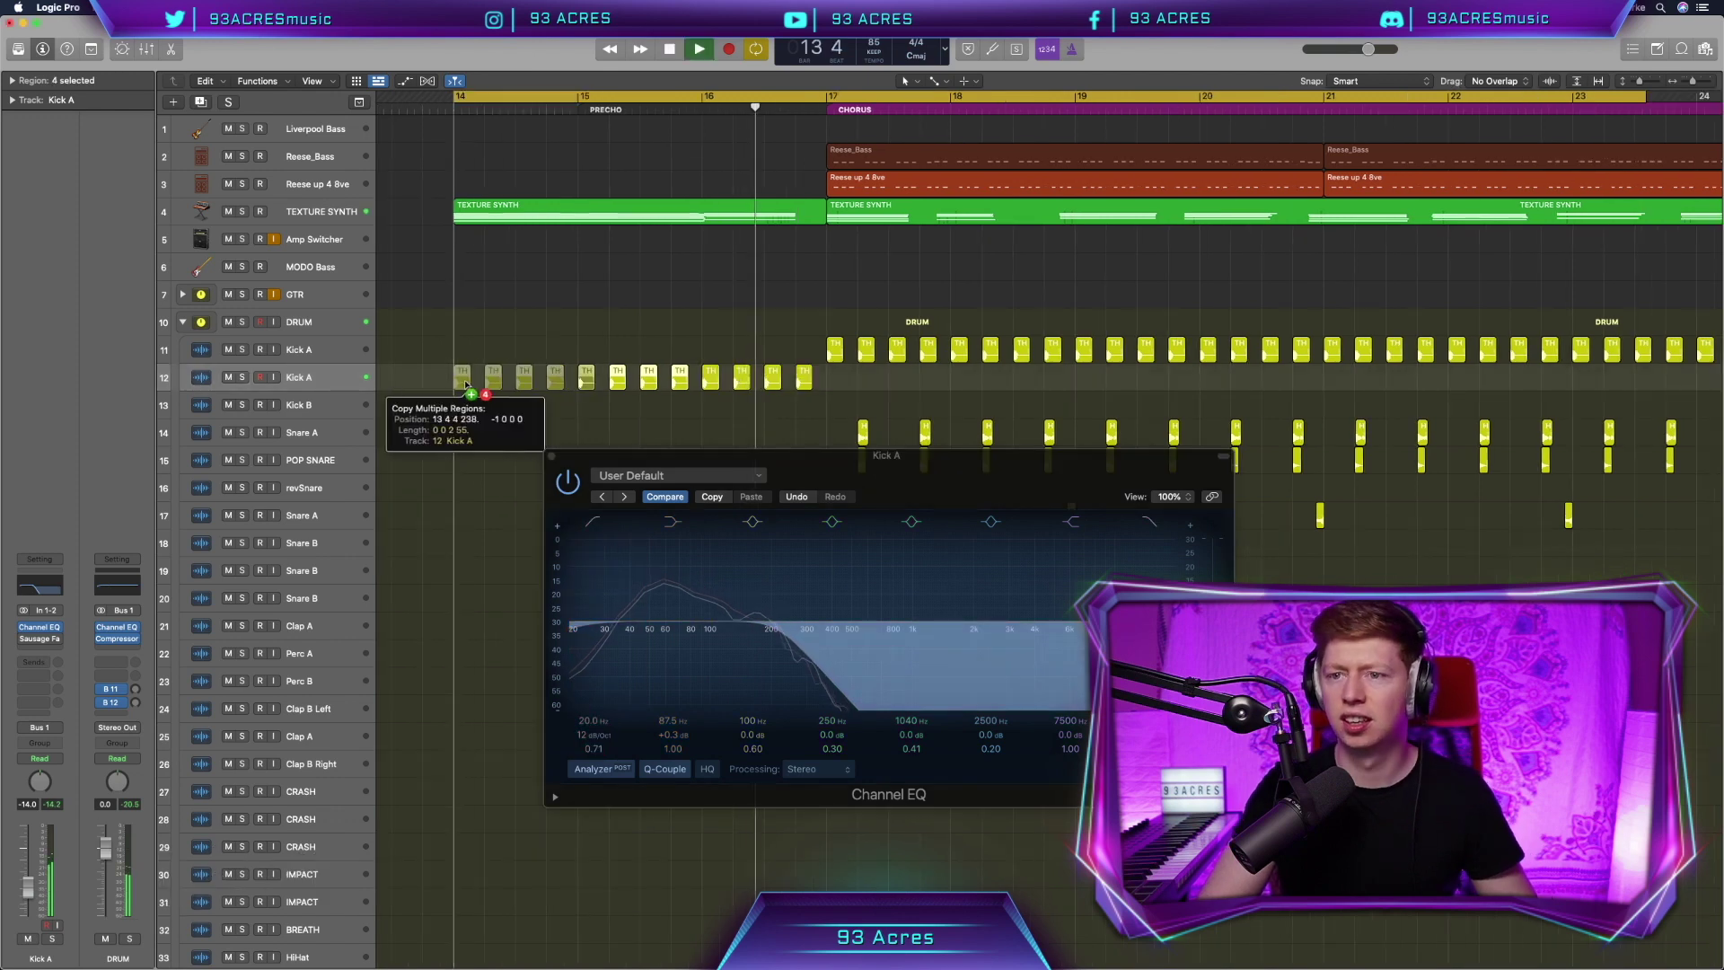
{"action": "left_click_drag", "start_coordinate": [475, 384], "coordinate": [476, 398]}
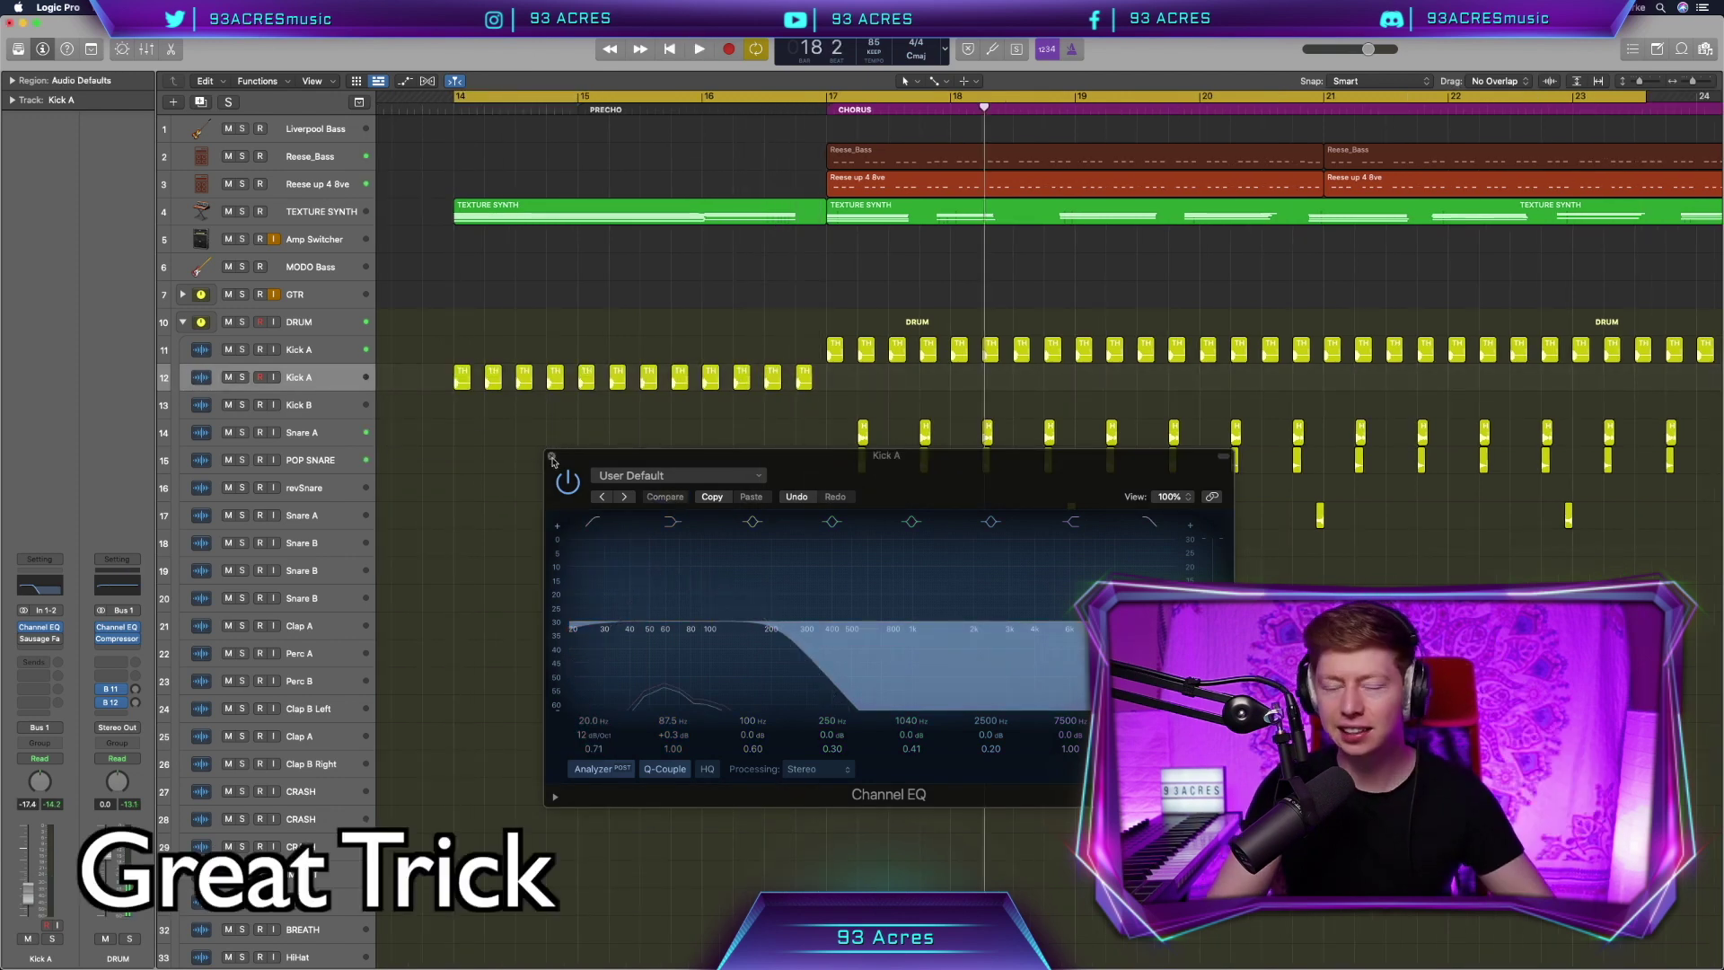
{"action": "left_click", "coordinate": [553, 460]}
{"action": "left_click", "coordinate": [552, 458]}
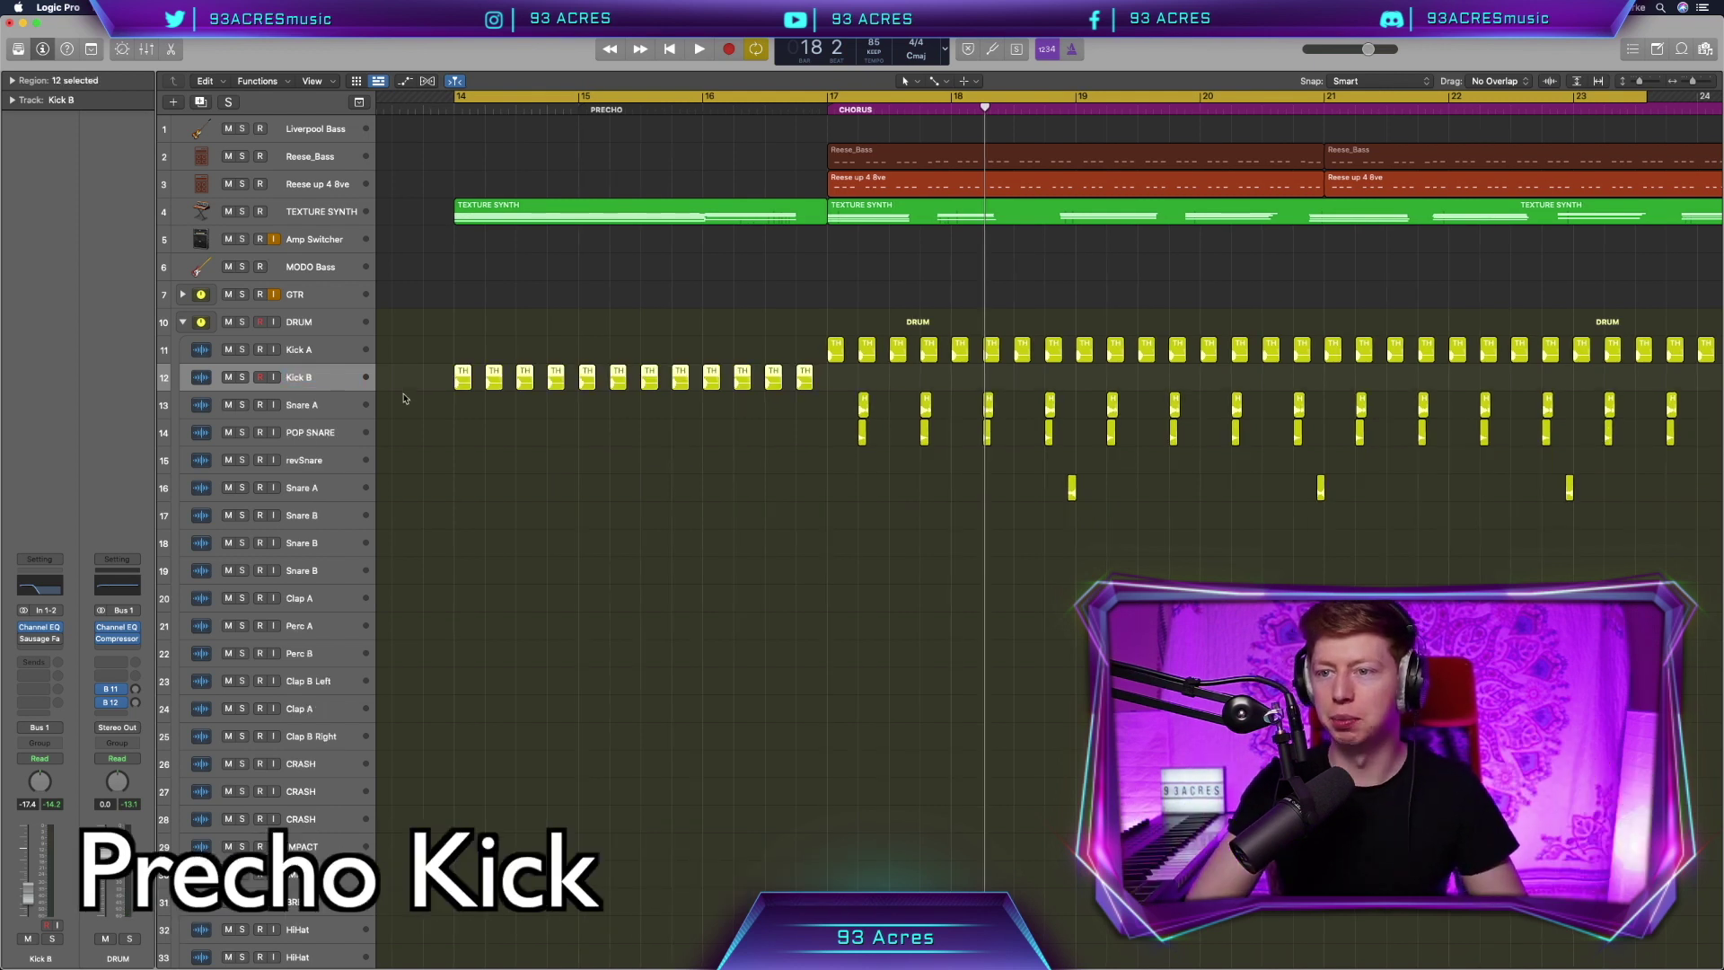
{"action": "left_click", "coordinate": [537, 525]}
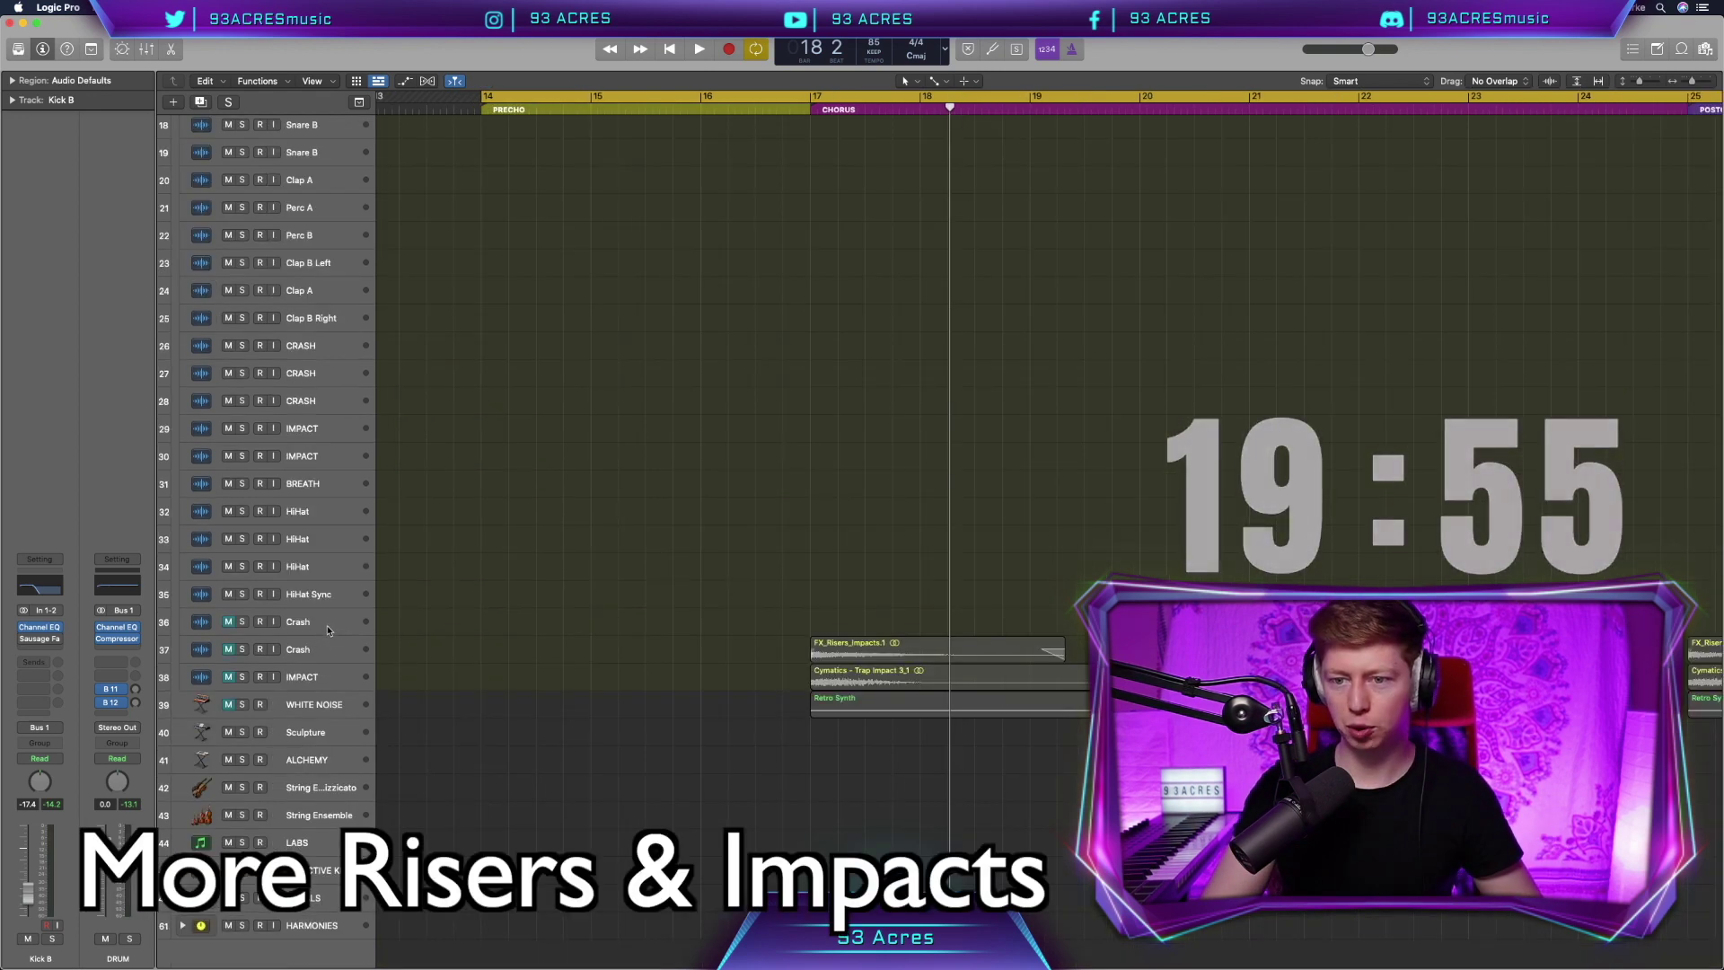
Bounce the Cymatics Trap Impact region in place as RevImpact and reverse the bounced region
{"action": "left_click", "coordinate": [328, 630]}
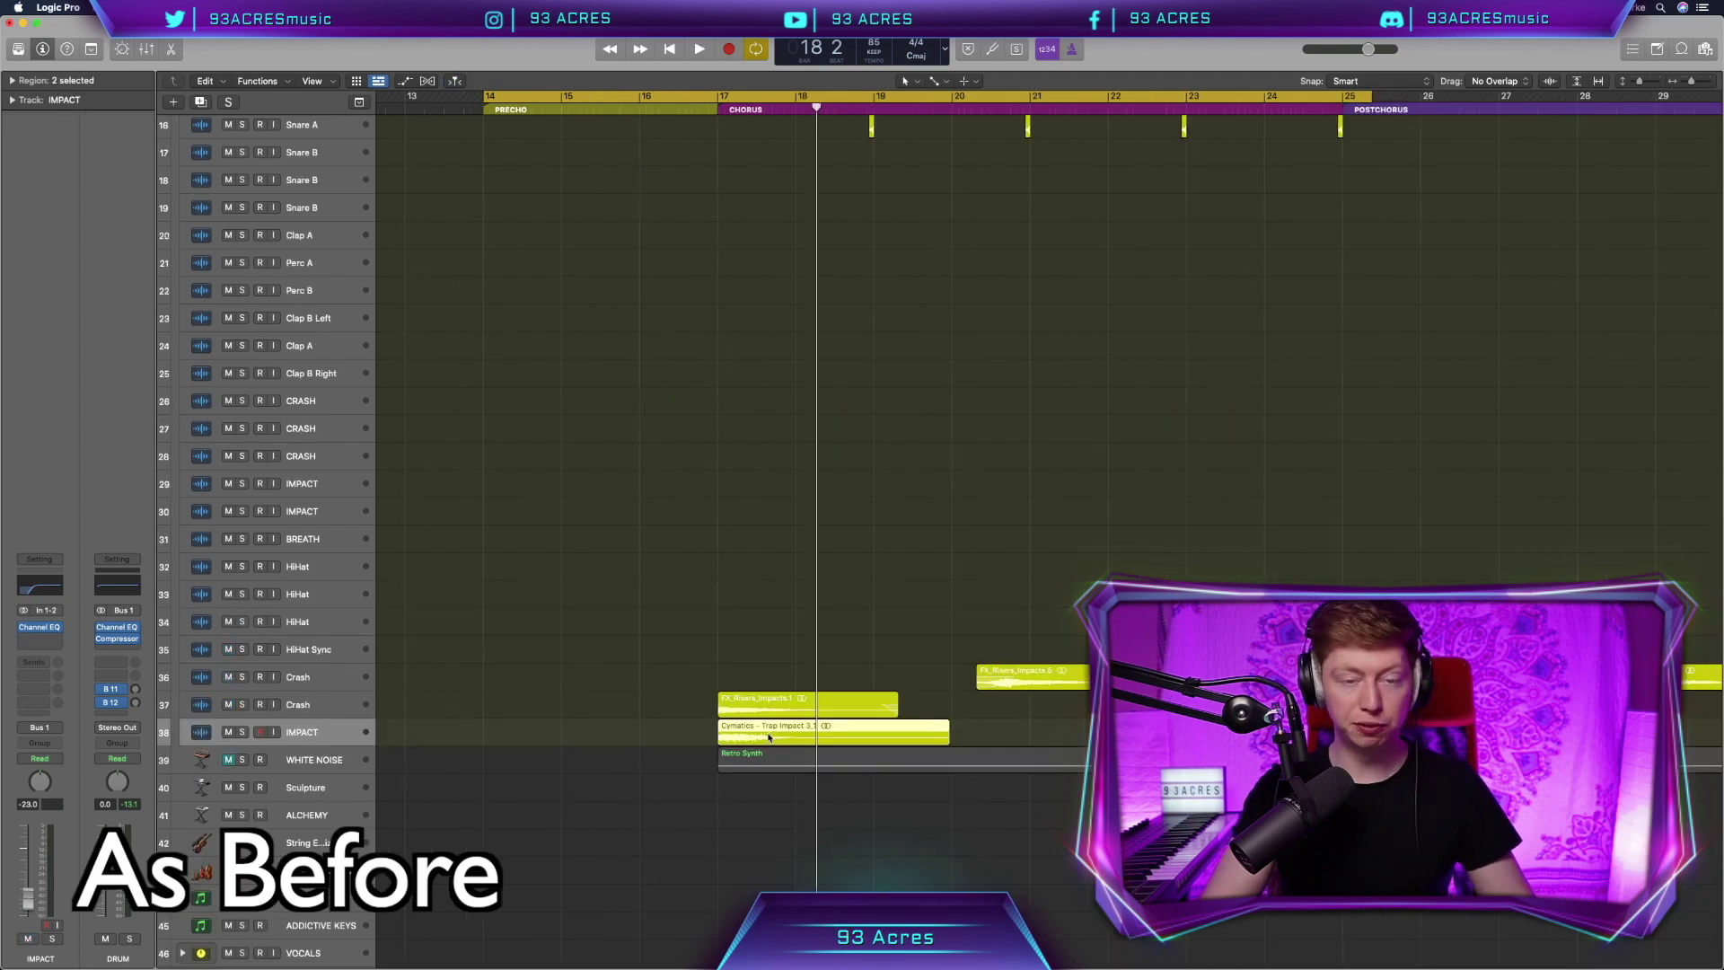
{"action": "left_click", "coordinate": [769, 737], "text": "ctrl"}
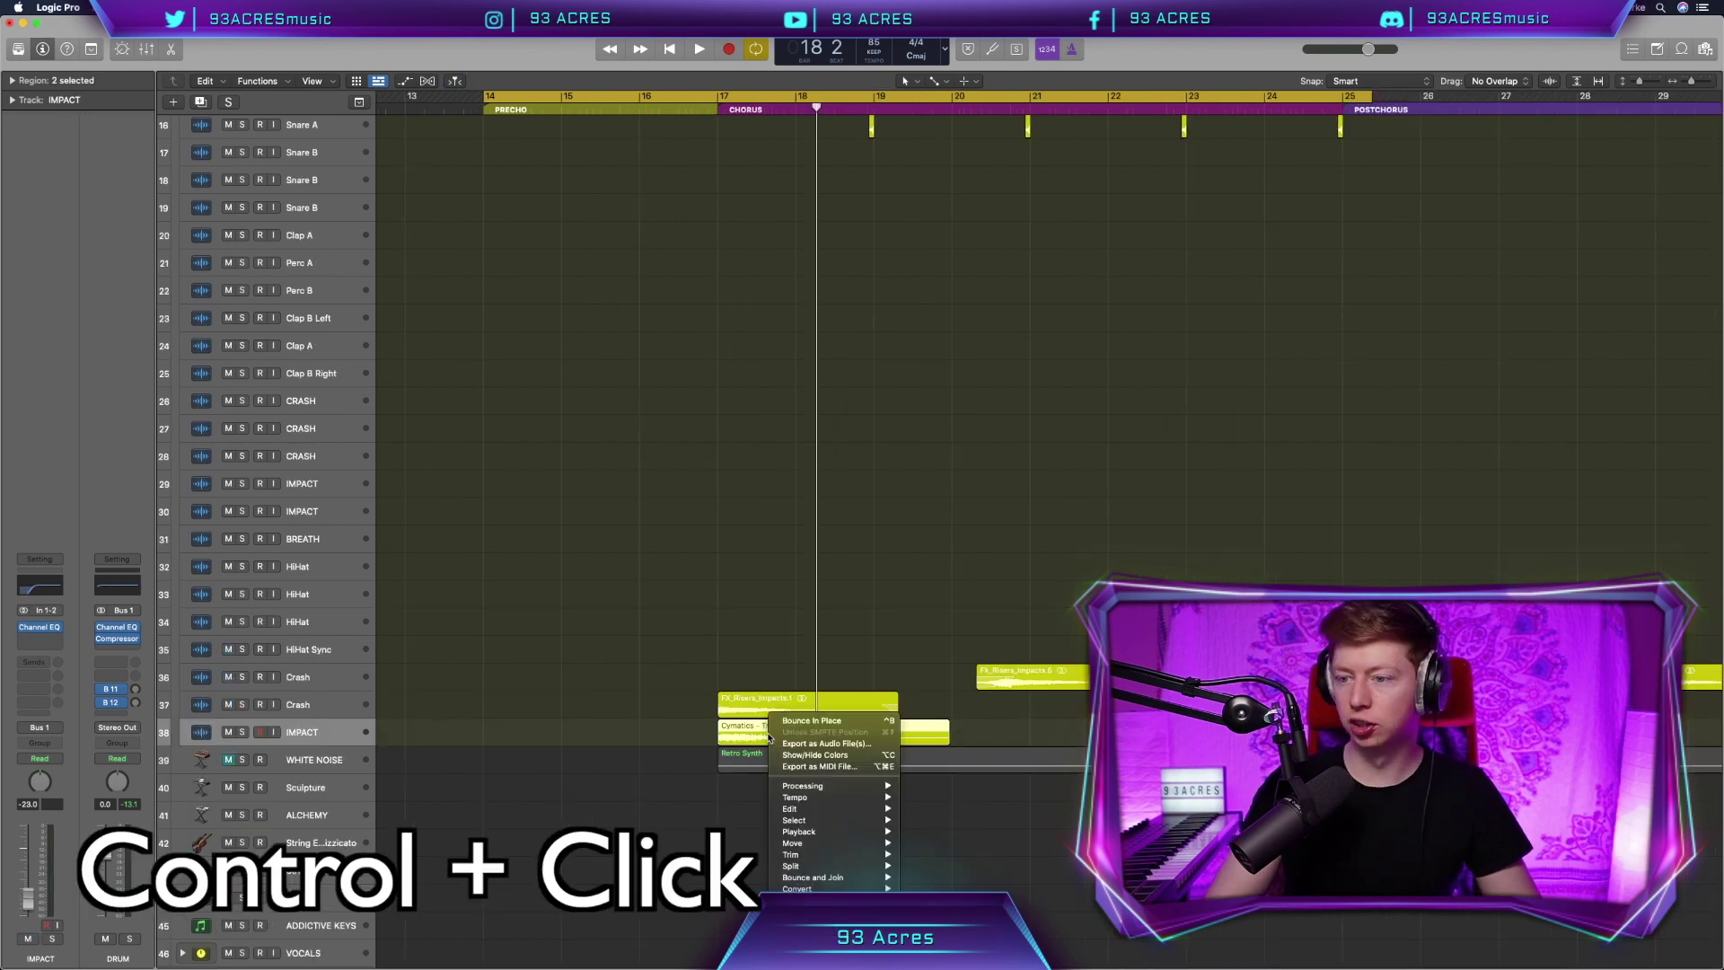
{"action": "left_click", "coordinate": [811, 720]}
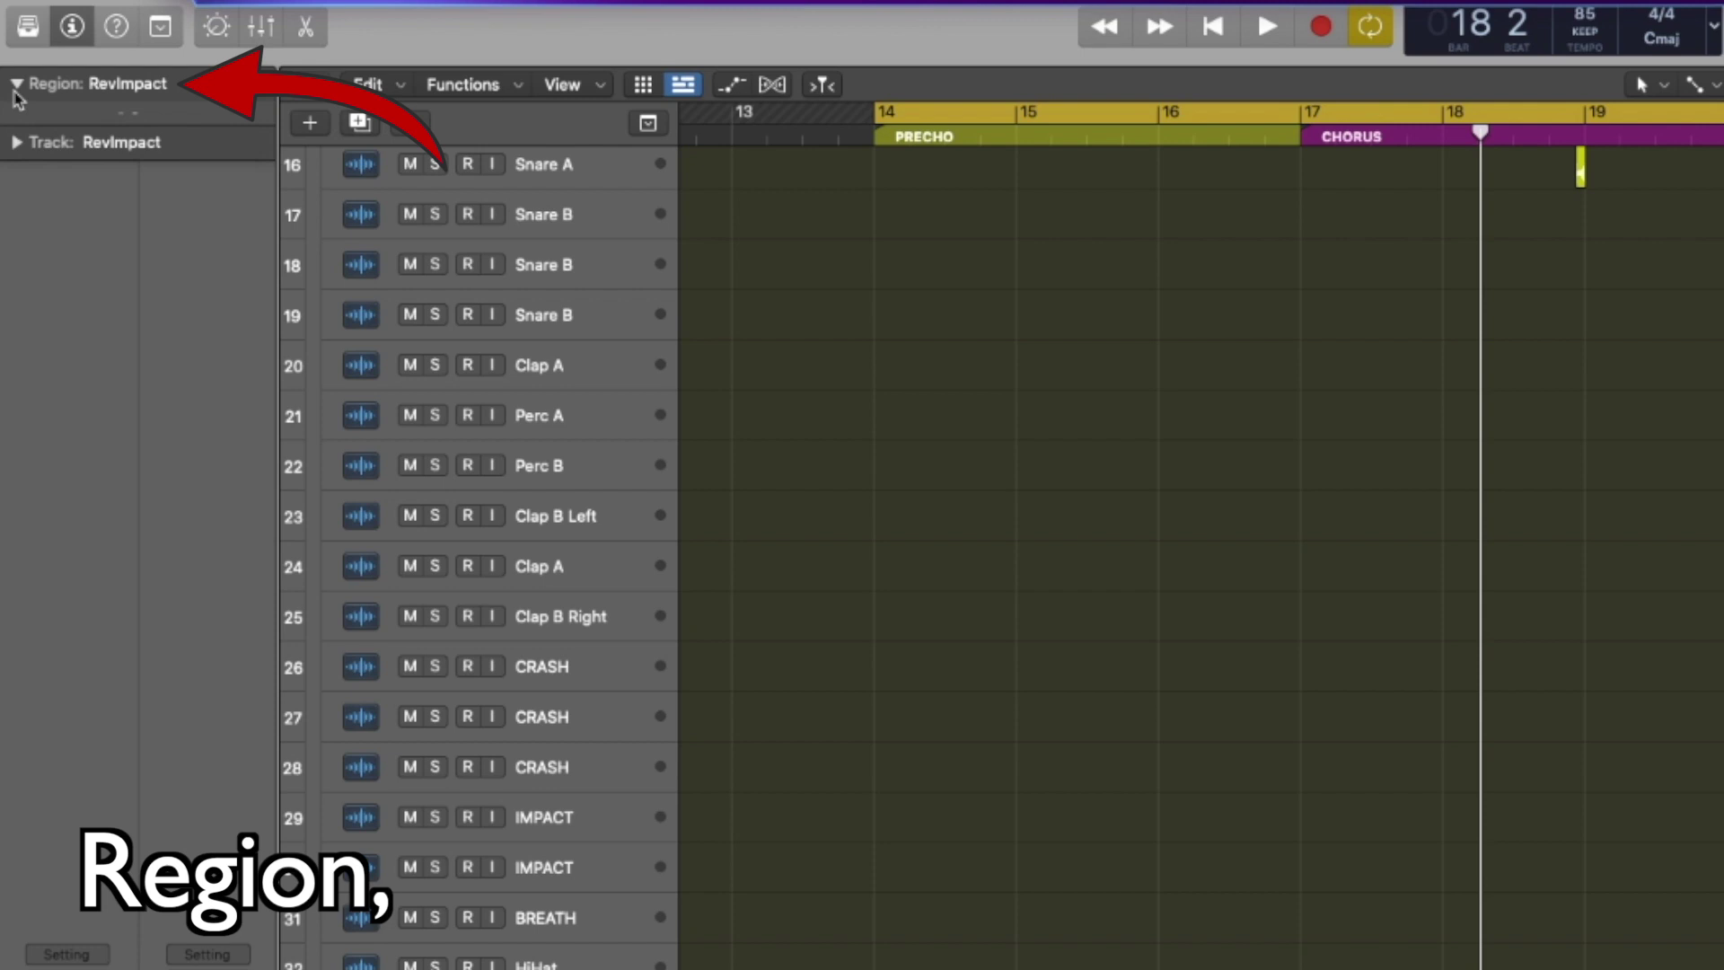
{"action": "left_click", "coordinate": [12, 80]}
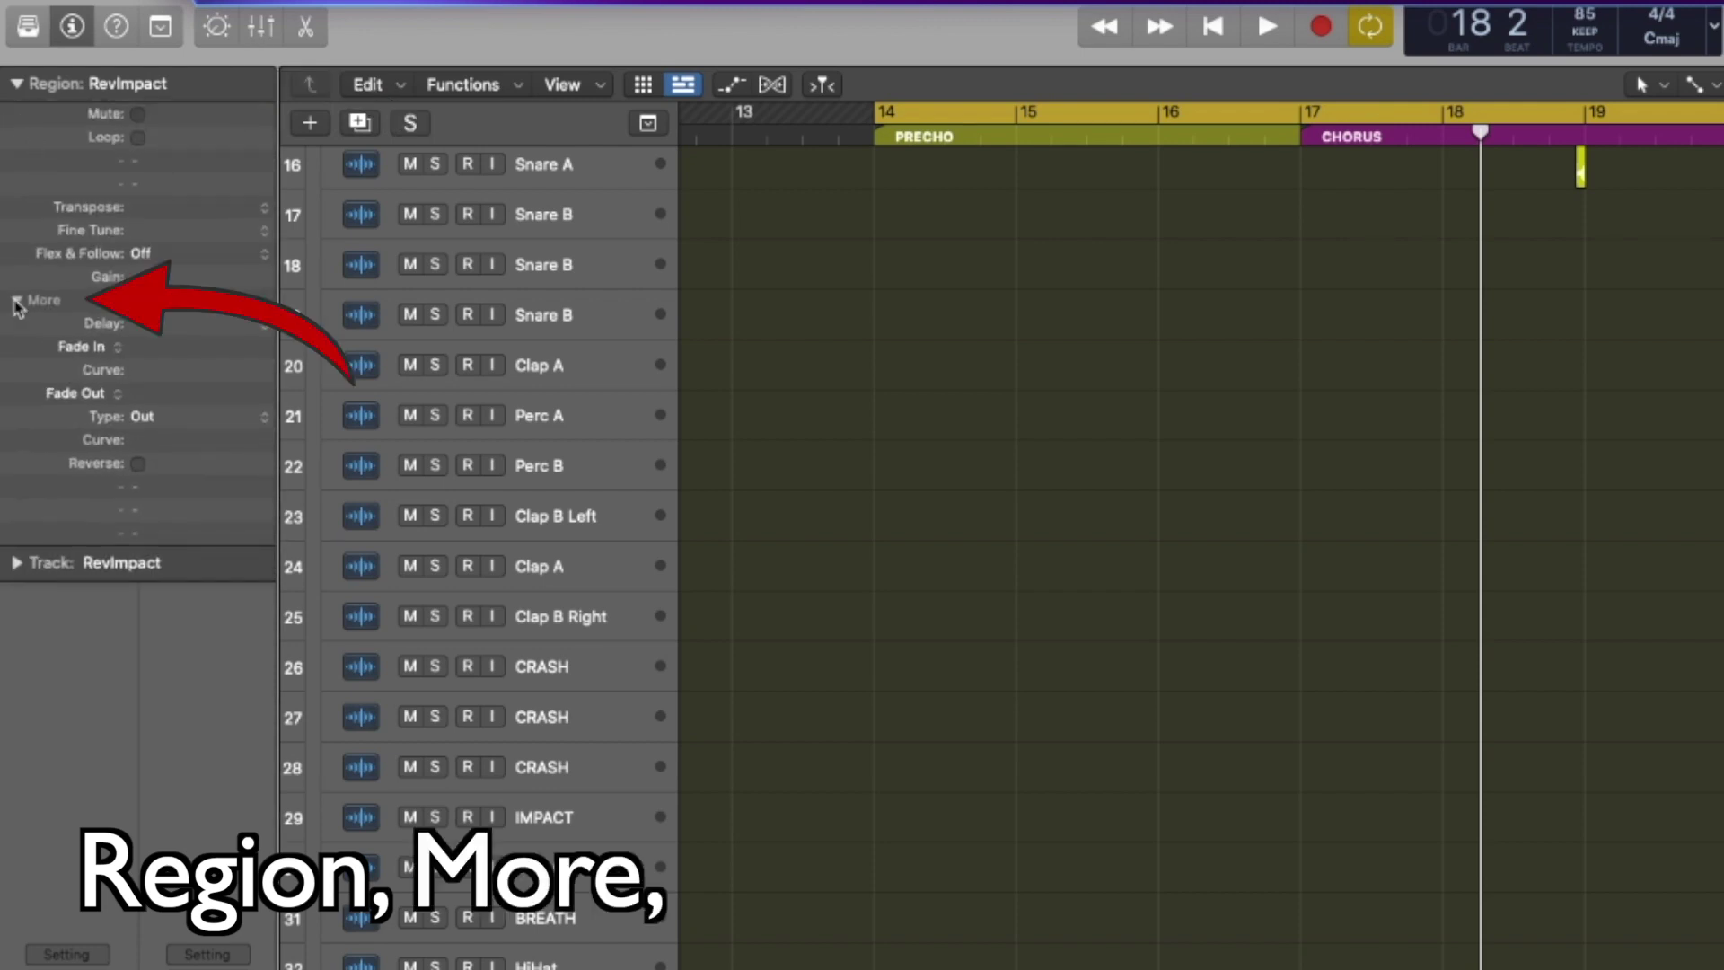
{"action": "left_click", "coordinate": [137, 463]}
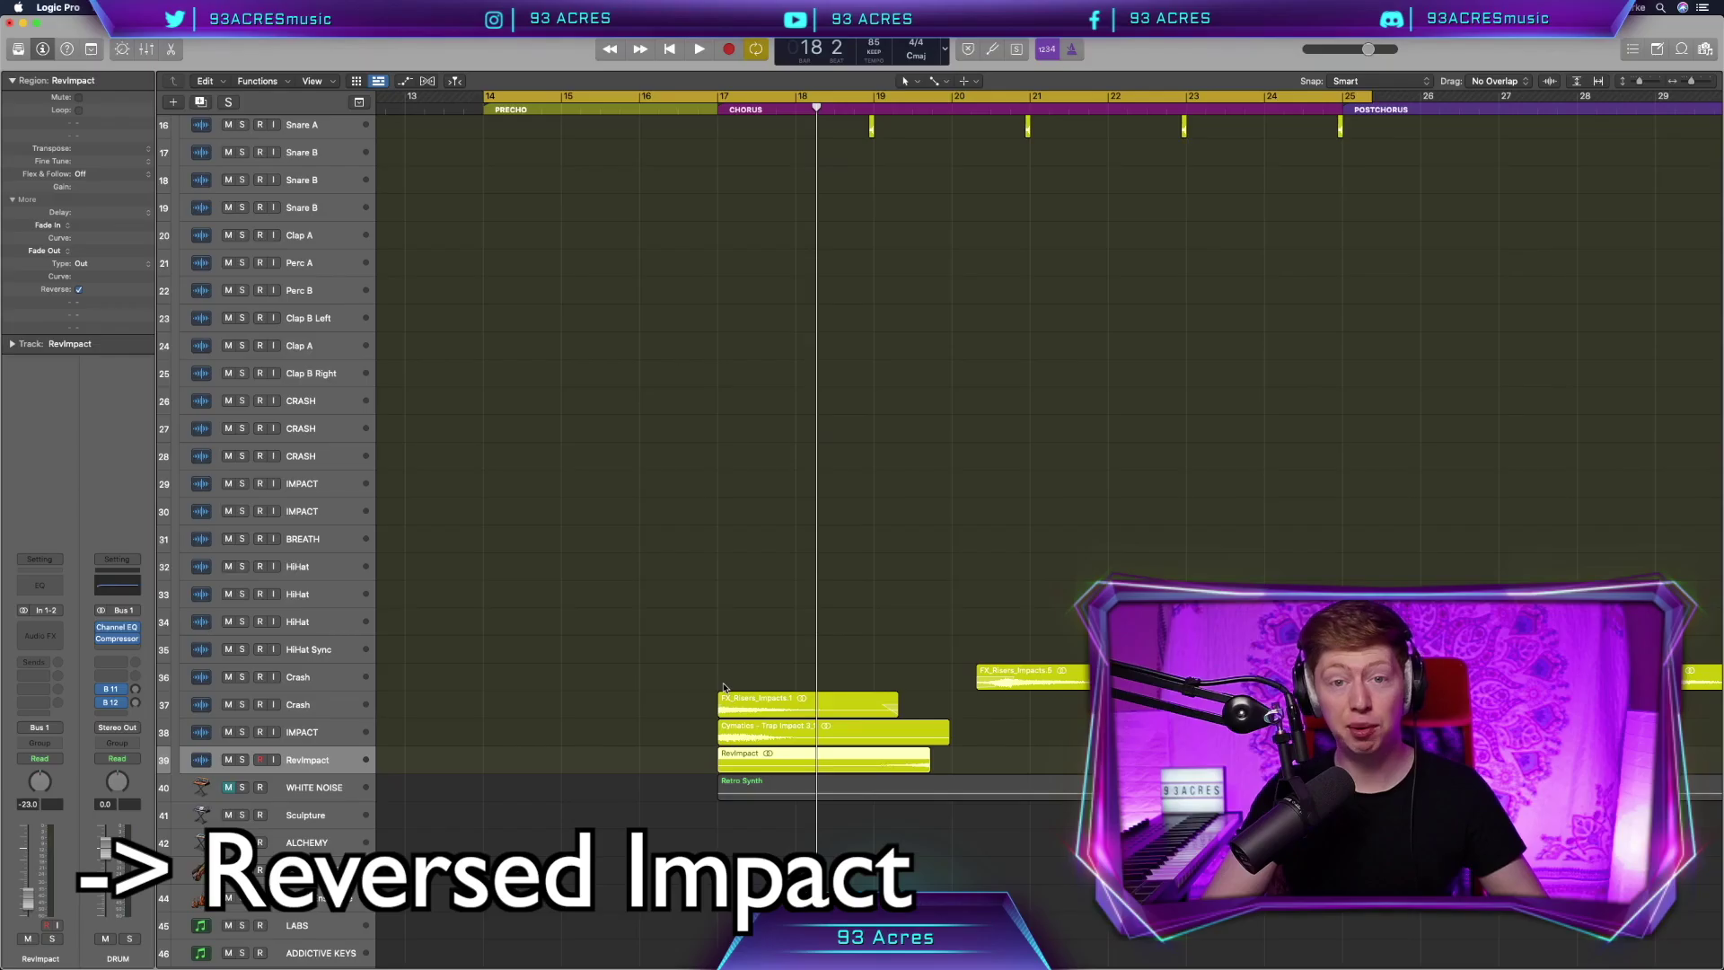
Place the reversed impact and an FX_Risers_Impacts riser at the end of the prechorus, just before bar 17
{"action": "left_click_drag", "start_coordinate": [876, 769], "coordinate": [631, 770]}
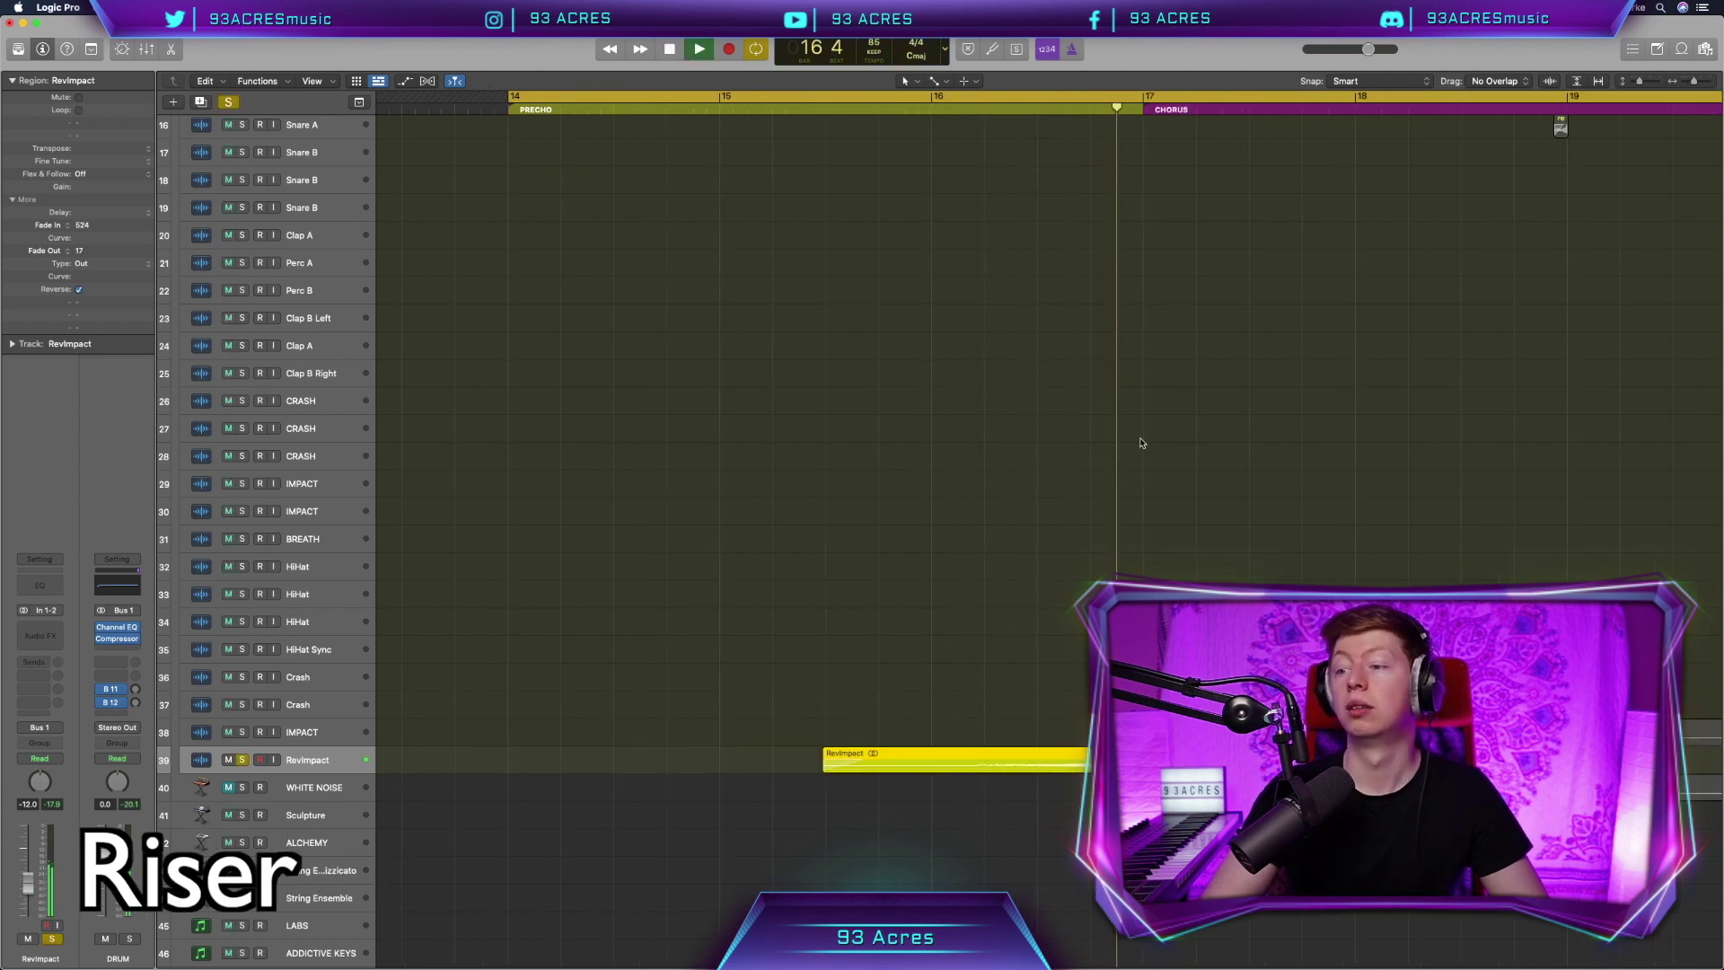
{"action": "key", "text": "space"}
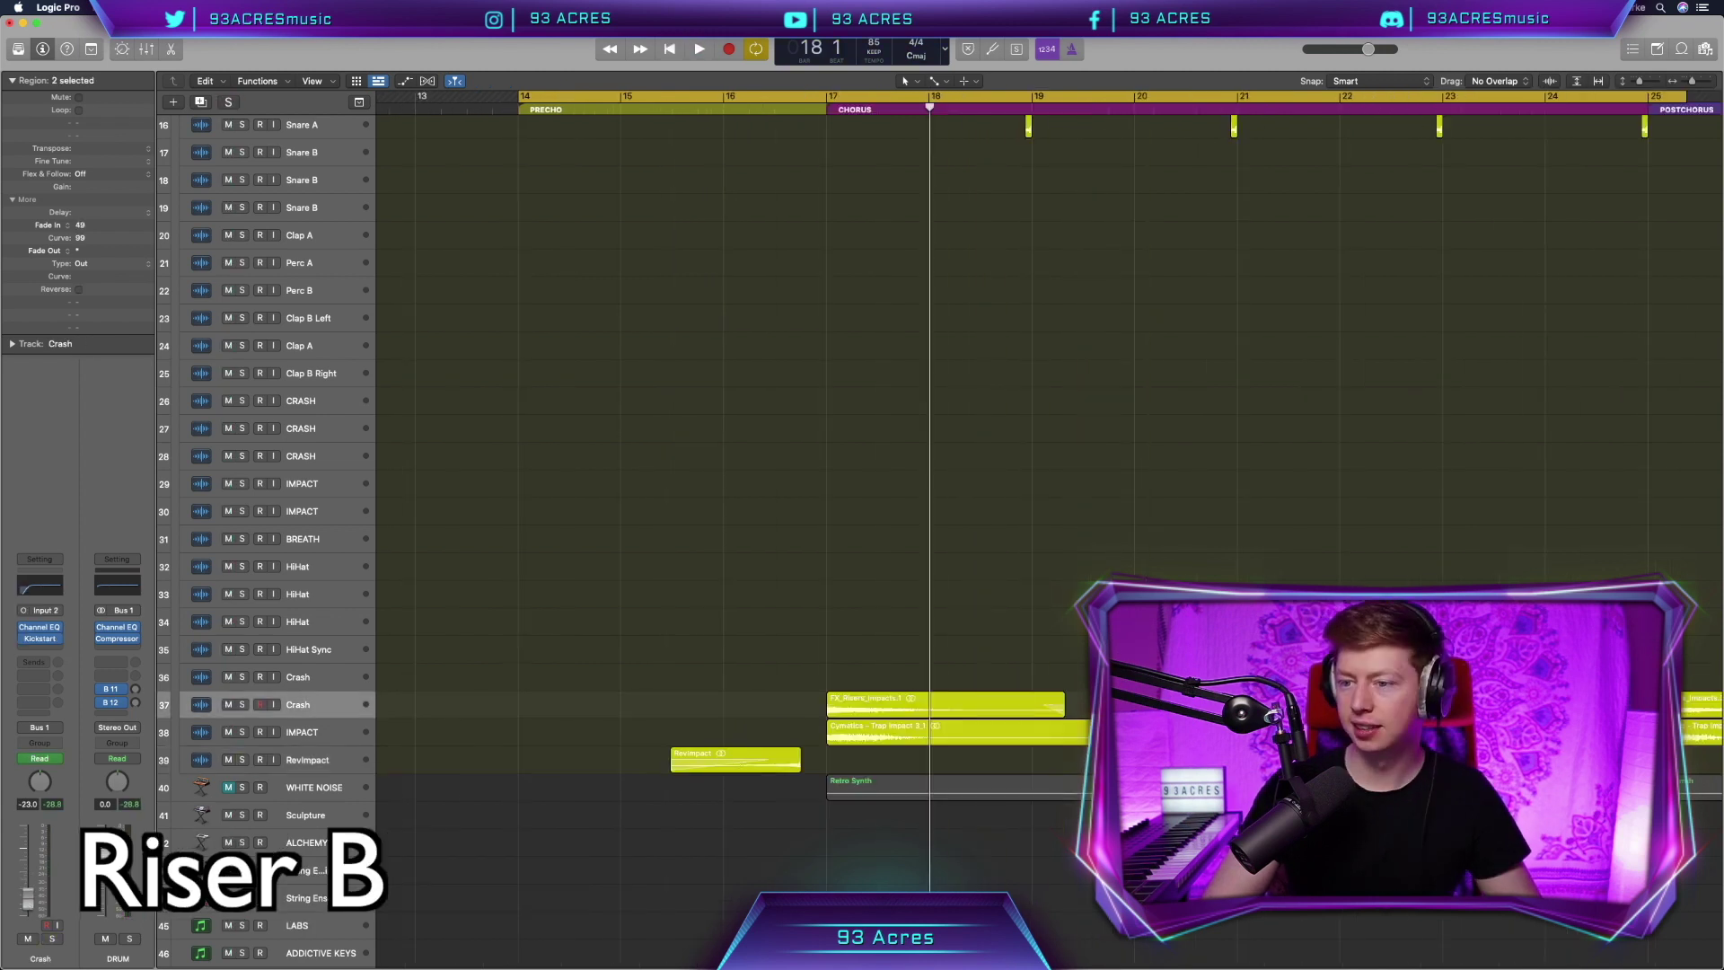
{"action": "left_click_drag", "start_coordinate": [1084, 682], "coordinate": [794, 702]}
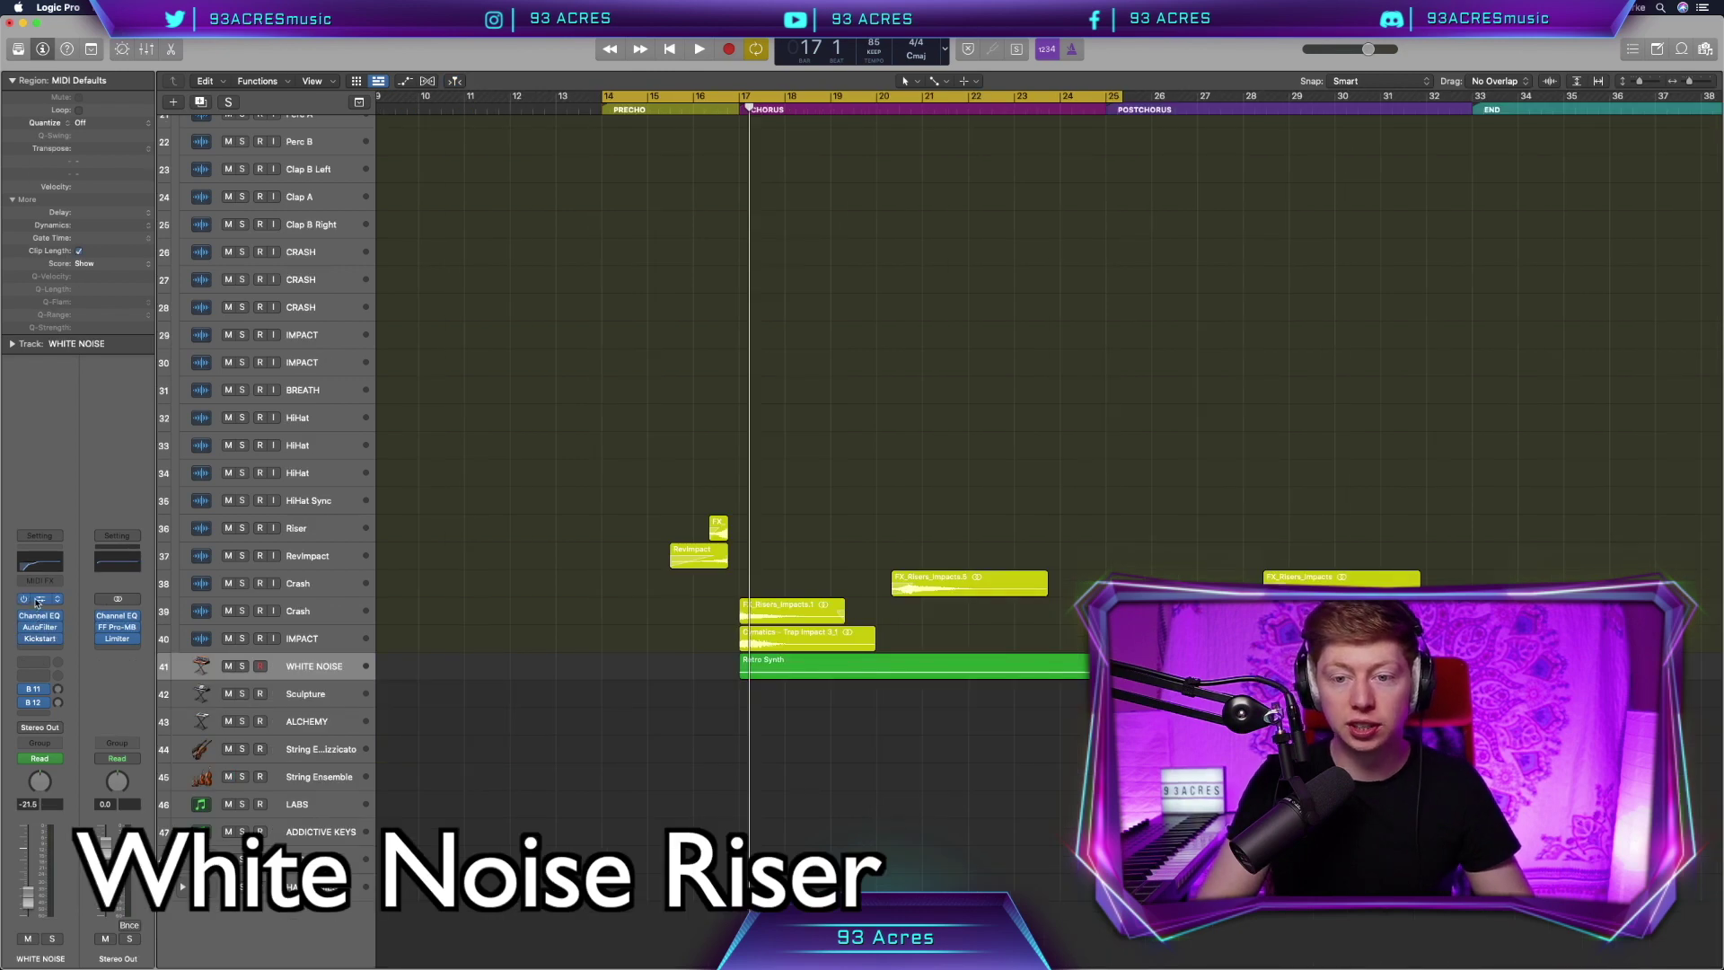
Check the WHITE NOISE track's Retro Synth, solo the track, and shift the rising automation's peak to the end of its prechorus region
{"action": "left_click", "coordinate": [36, 602]}
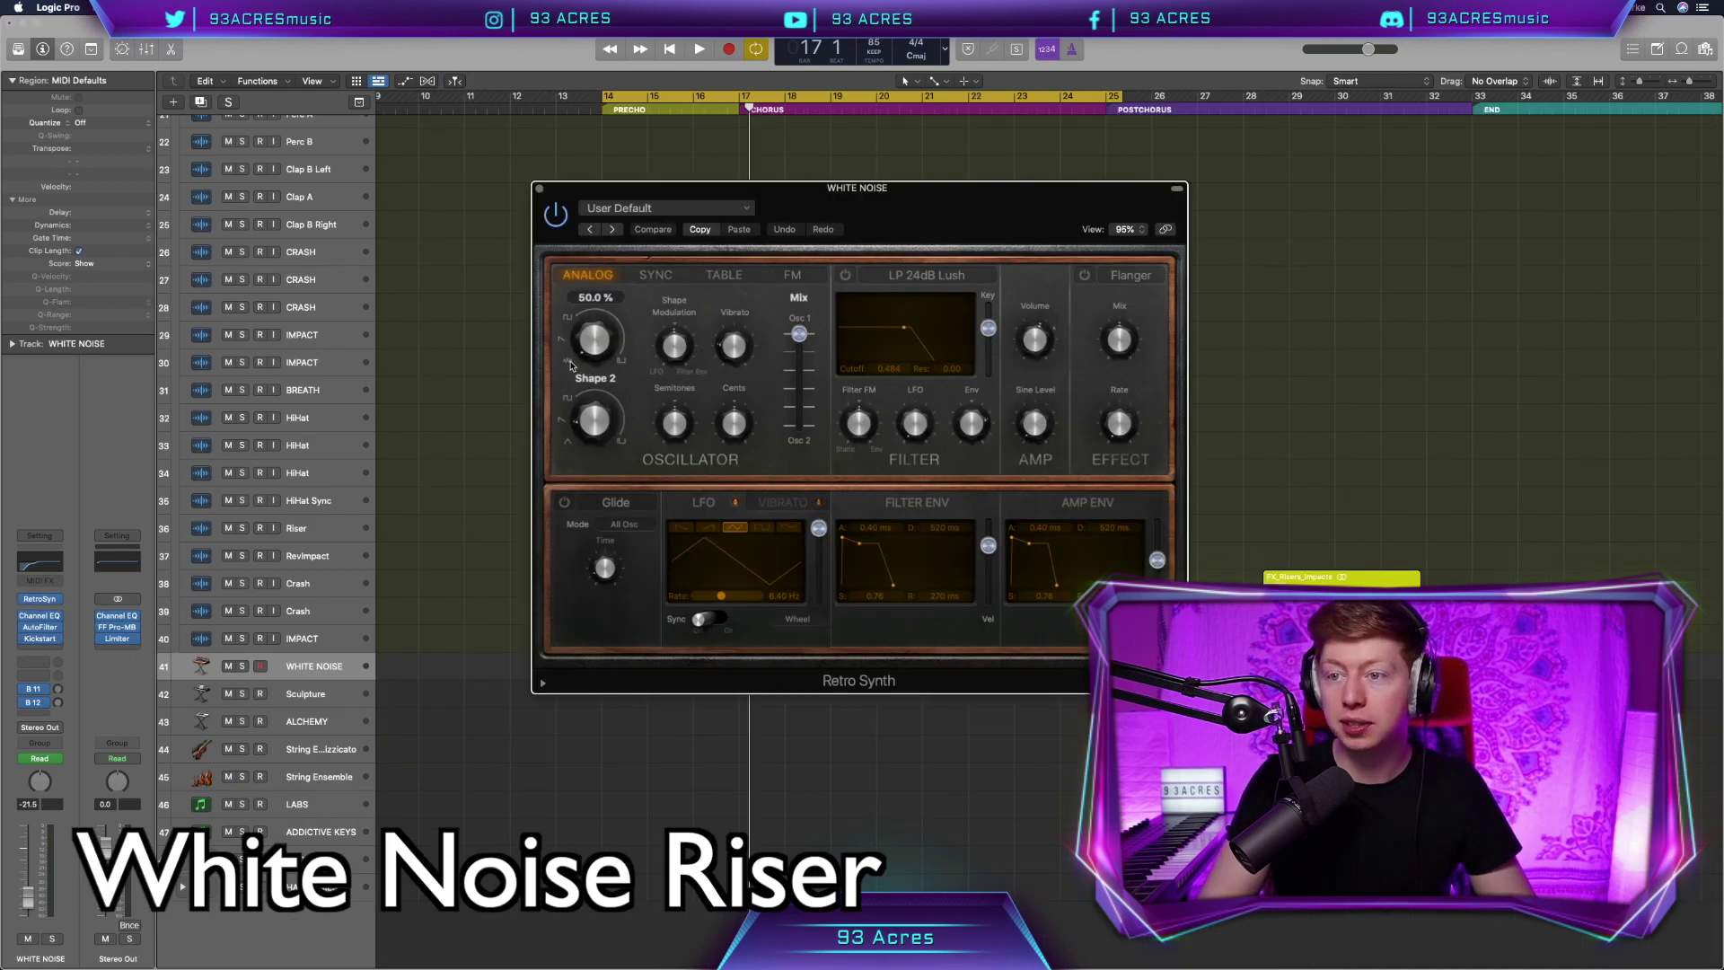
{"action": "key", "text": "v"}
{"action": "key", "text": "s"}
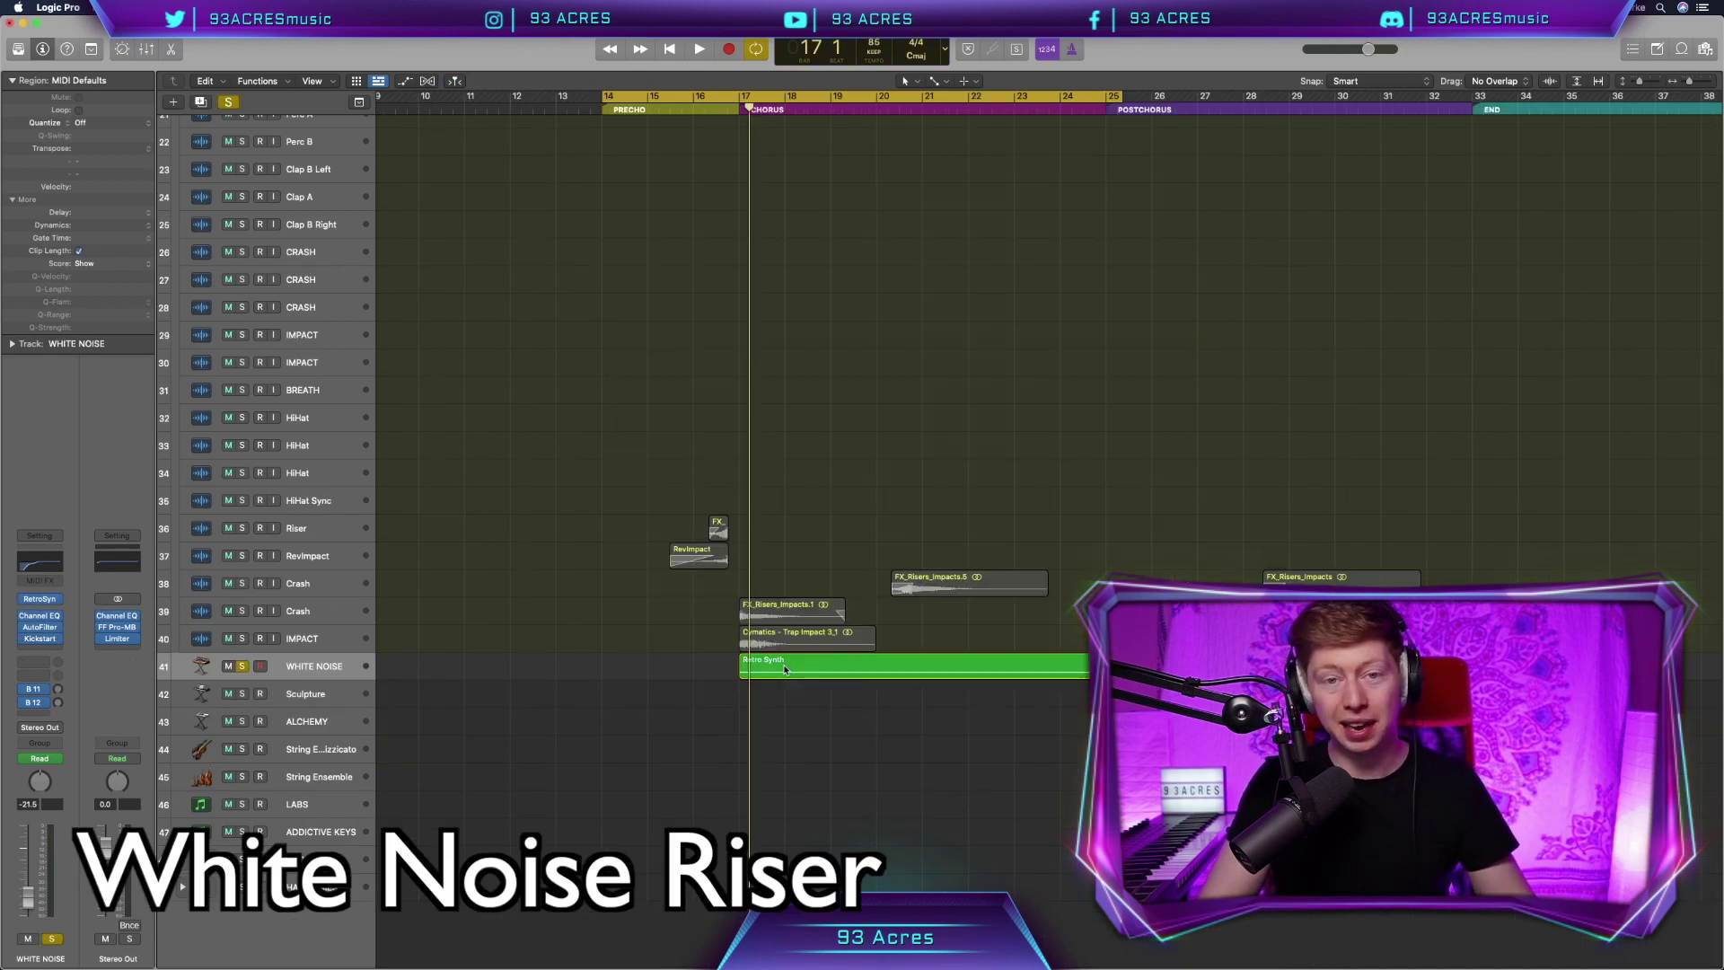
{"action": "double_click", "coordinate": [785, 669]}
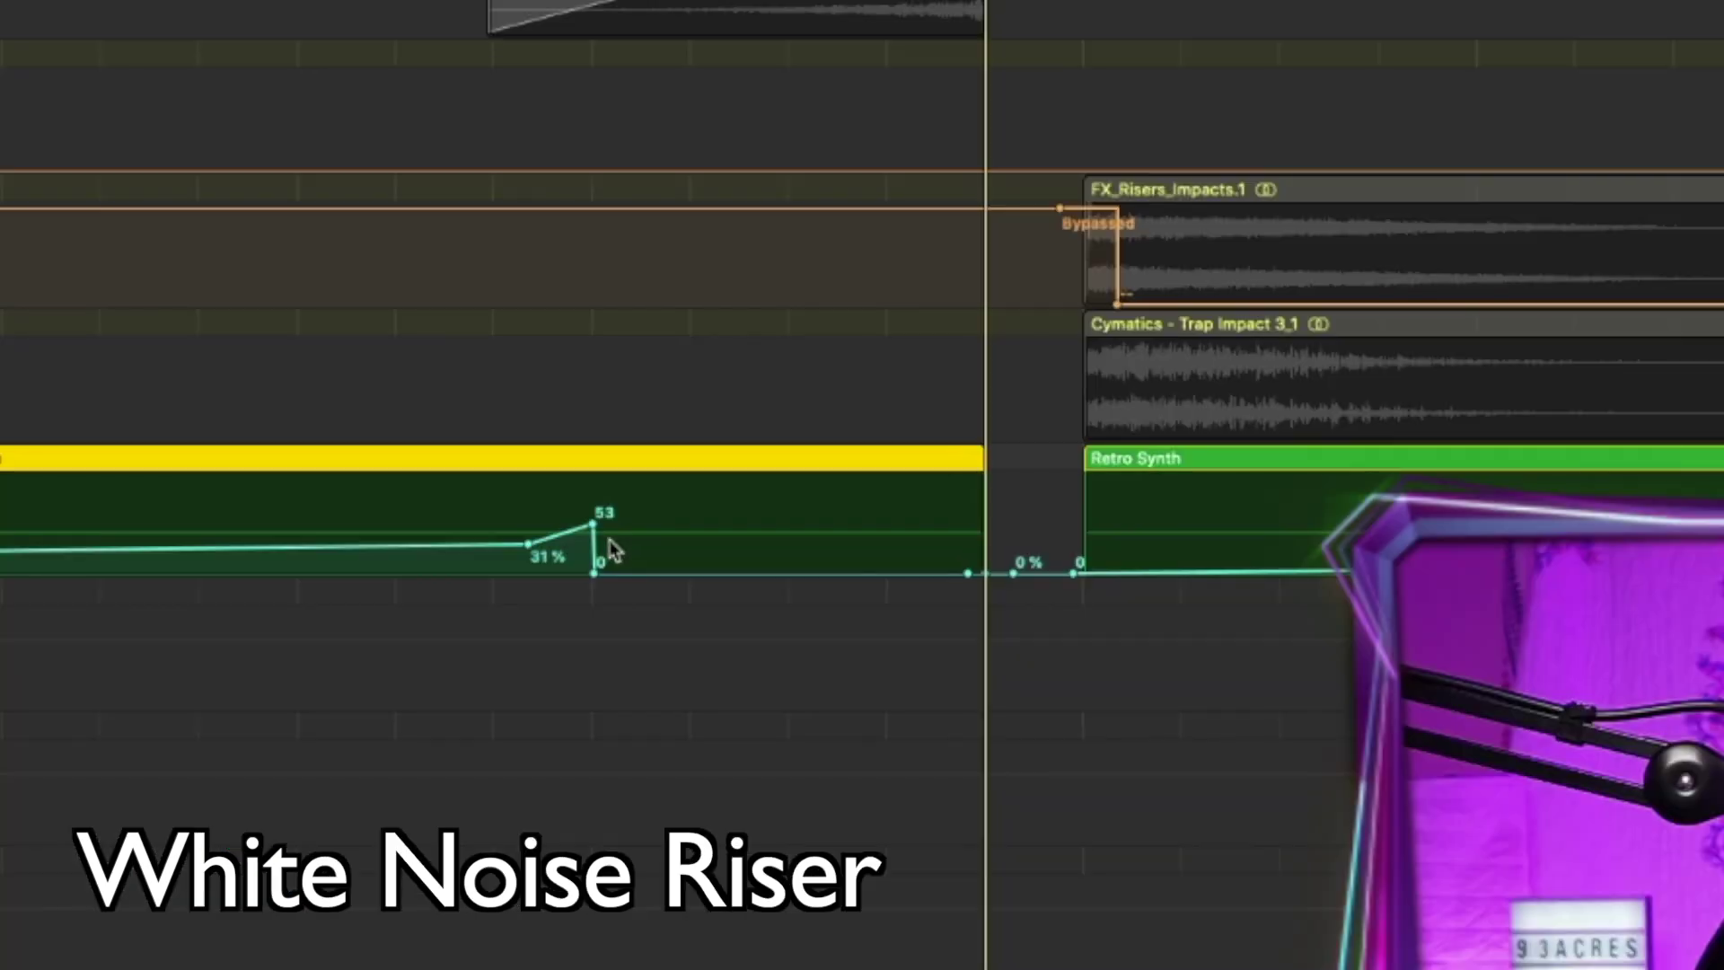
{"action": "left_click_drag", "start_coordinate": [578, 505], "coordinate": [999, 503]}
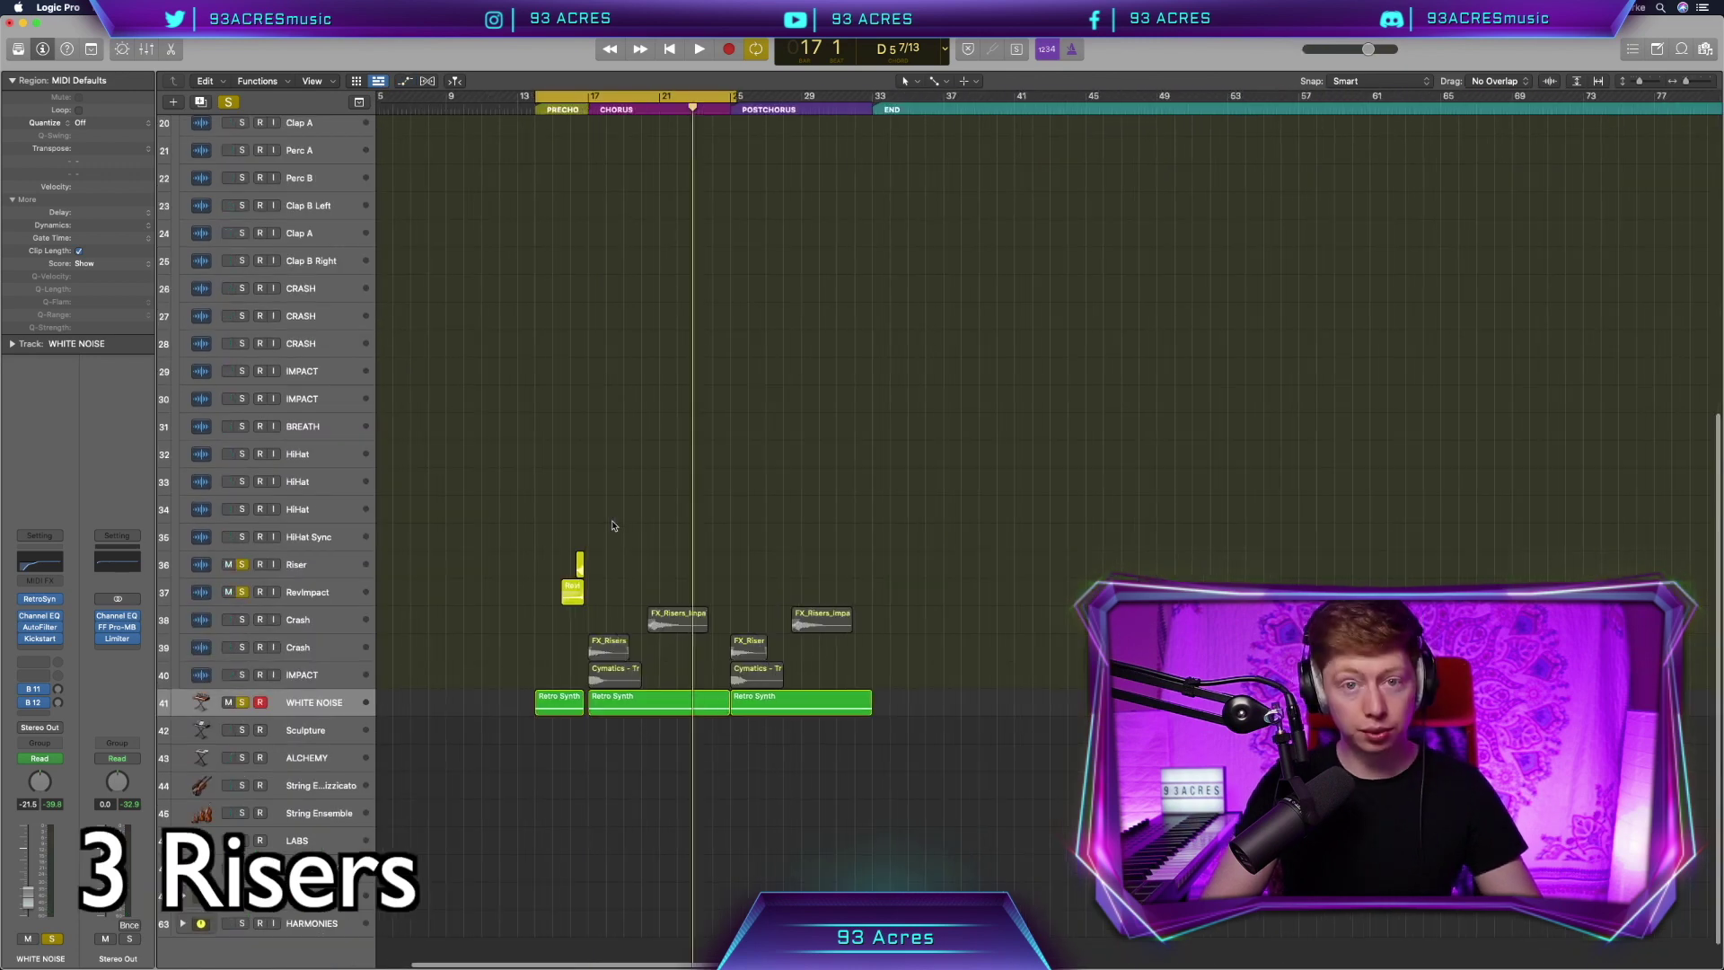
Play the three soloed risers into the chorus together with the downbeat impacts, and clear all solos
{"action": "scroll", "coordinate": [612, 525], "scroll_direction": "up", "scroll_amount": 5}
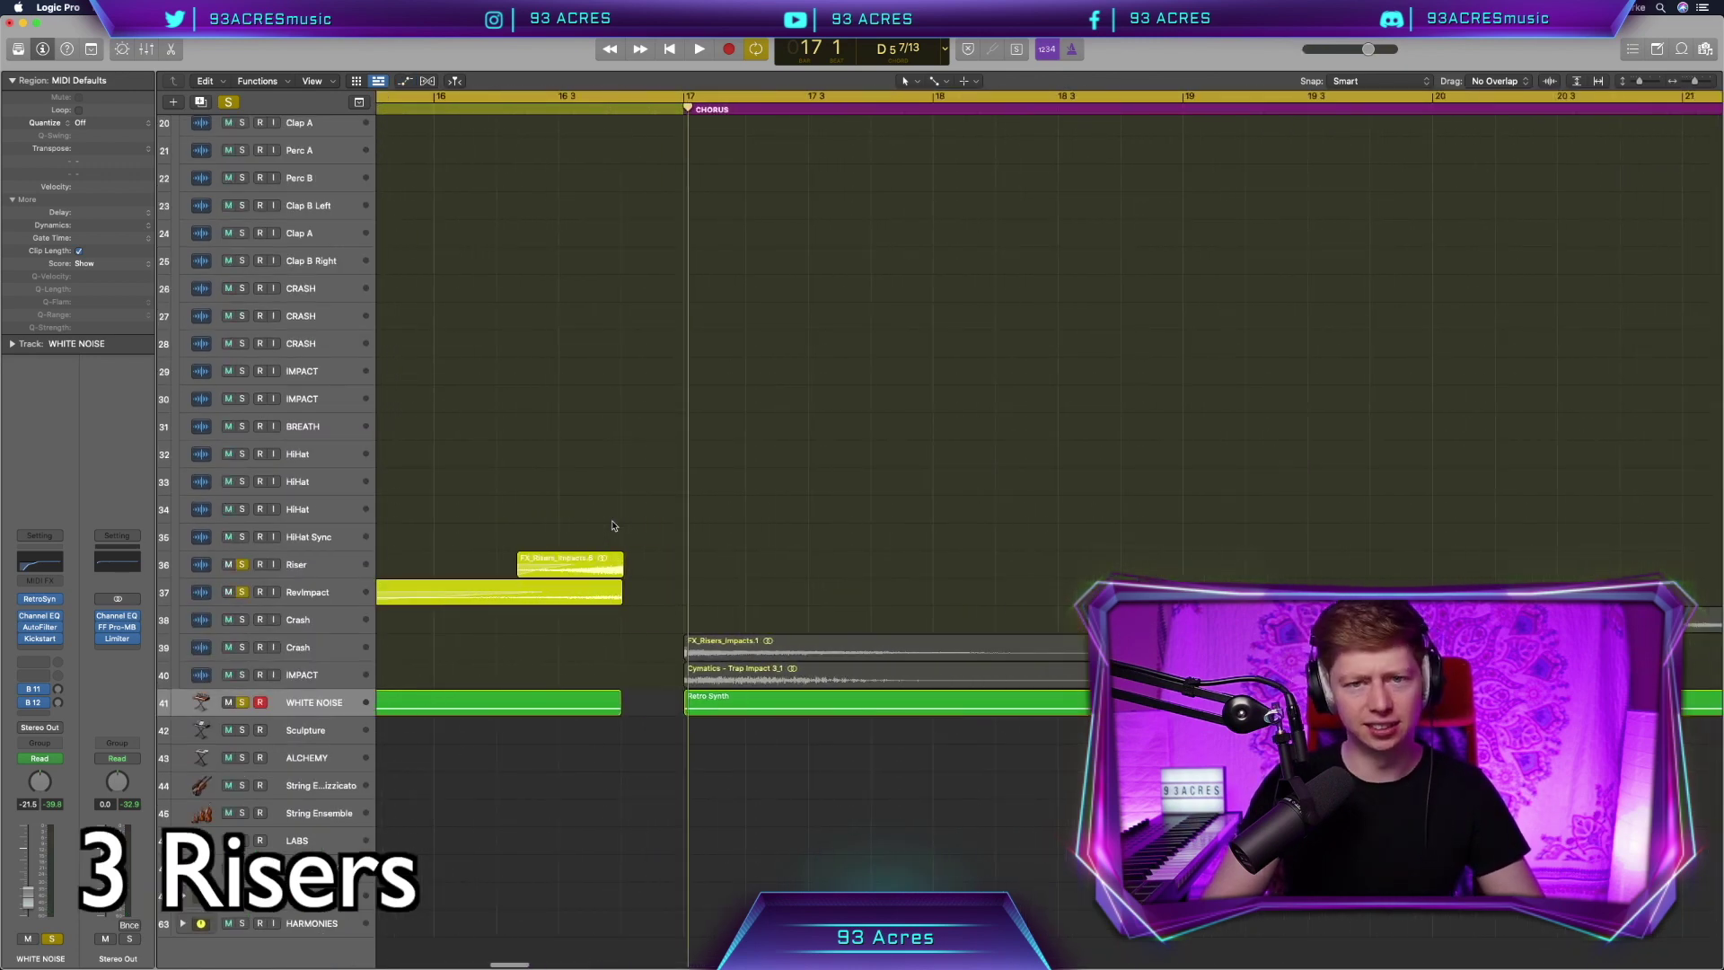
{"action": "key", "text": "space"}
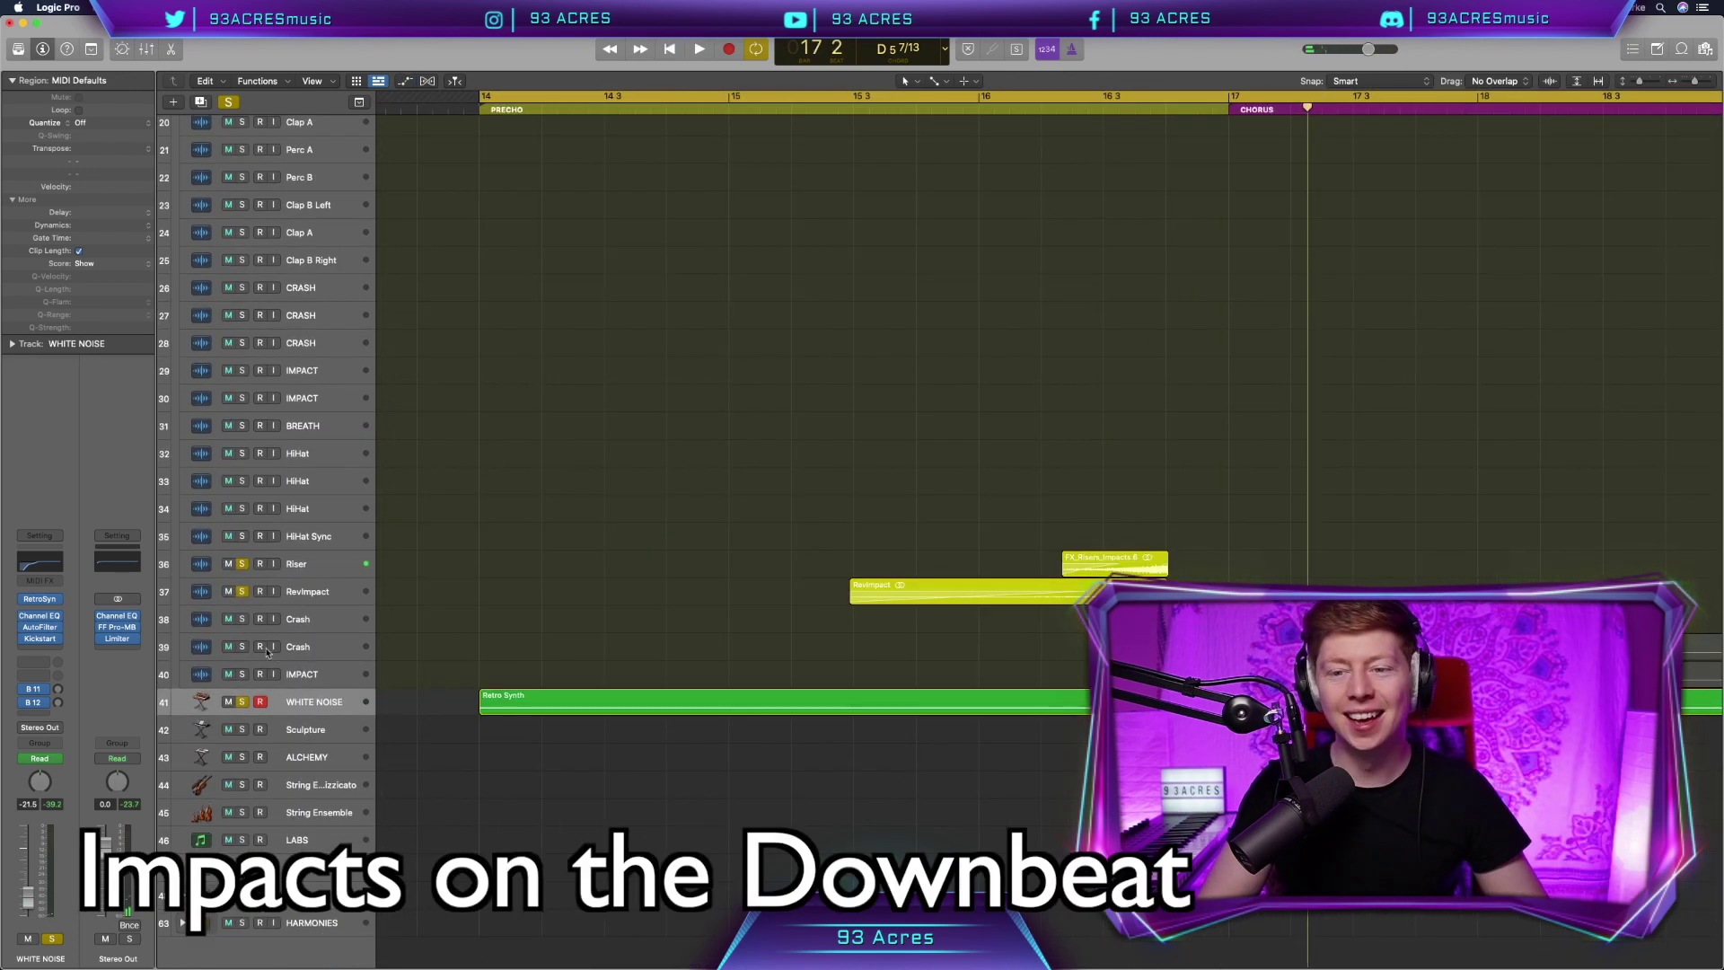
{"action": "key", "text": "space"}
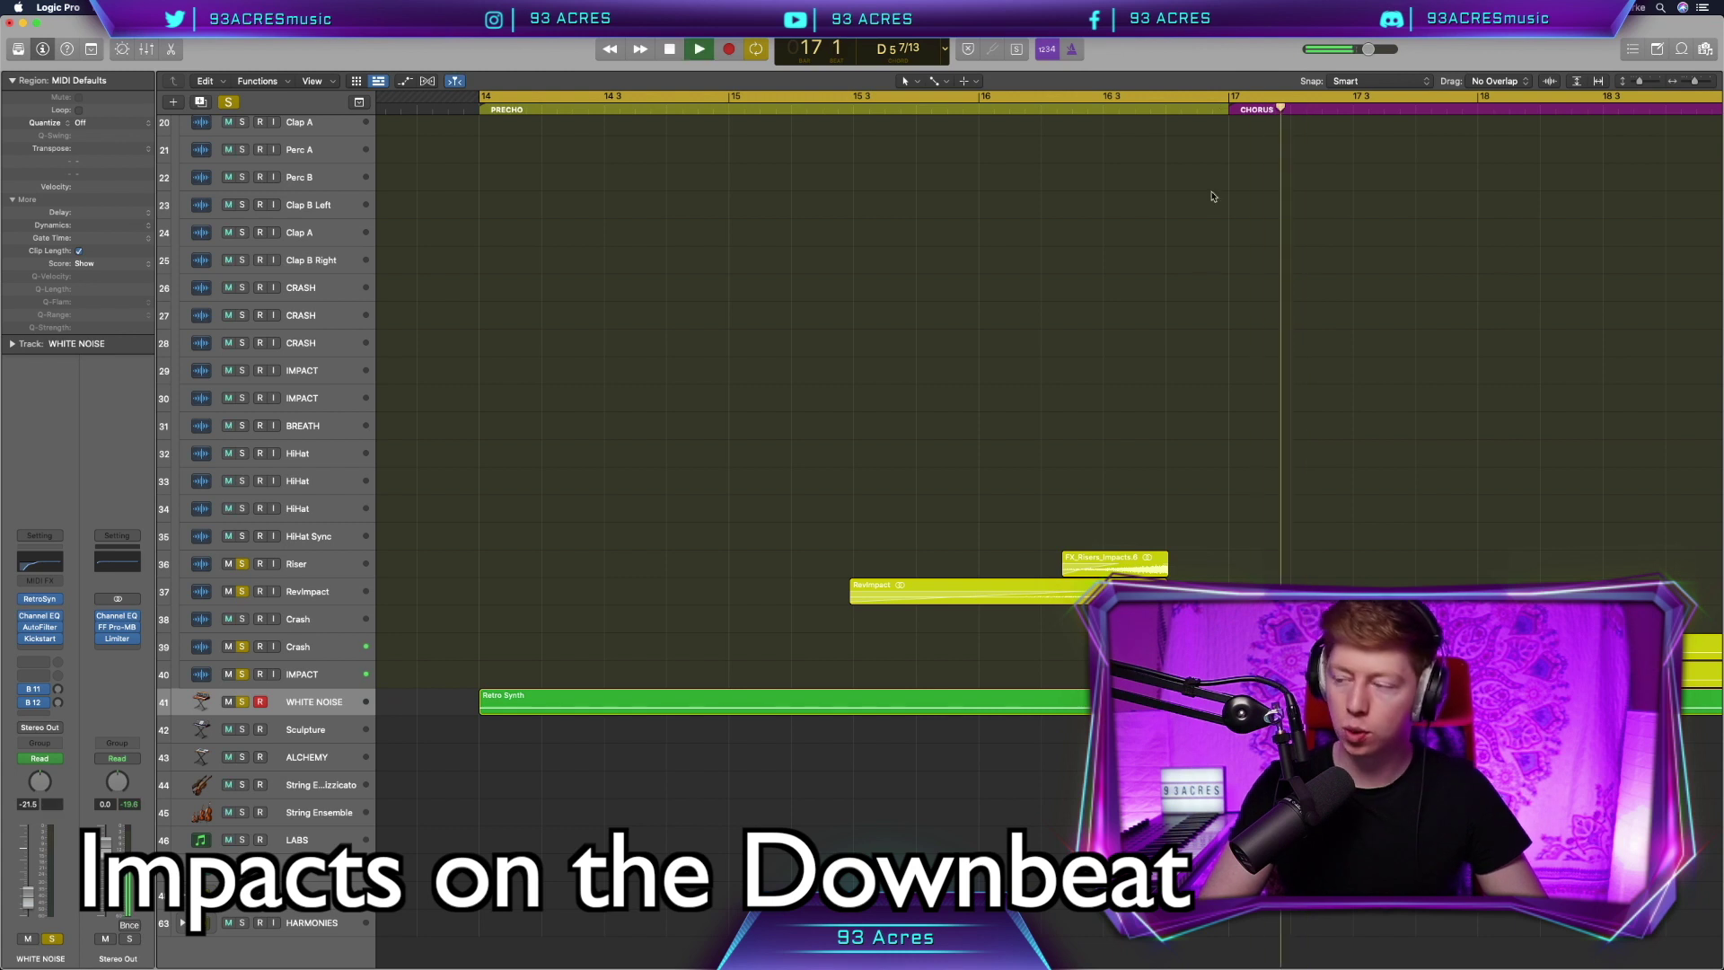
{"action": "scroll", "coordinate": [1195, 470], "scroll_direction": "down", "scroll_amount": 5}
{"action": "scroll", "coordinate": [1194, 469], "scroll_direction": "right", "scroll_amount": 5}
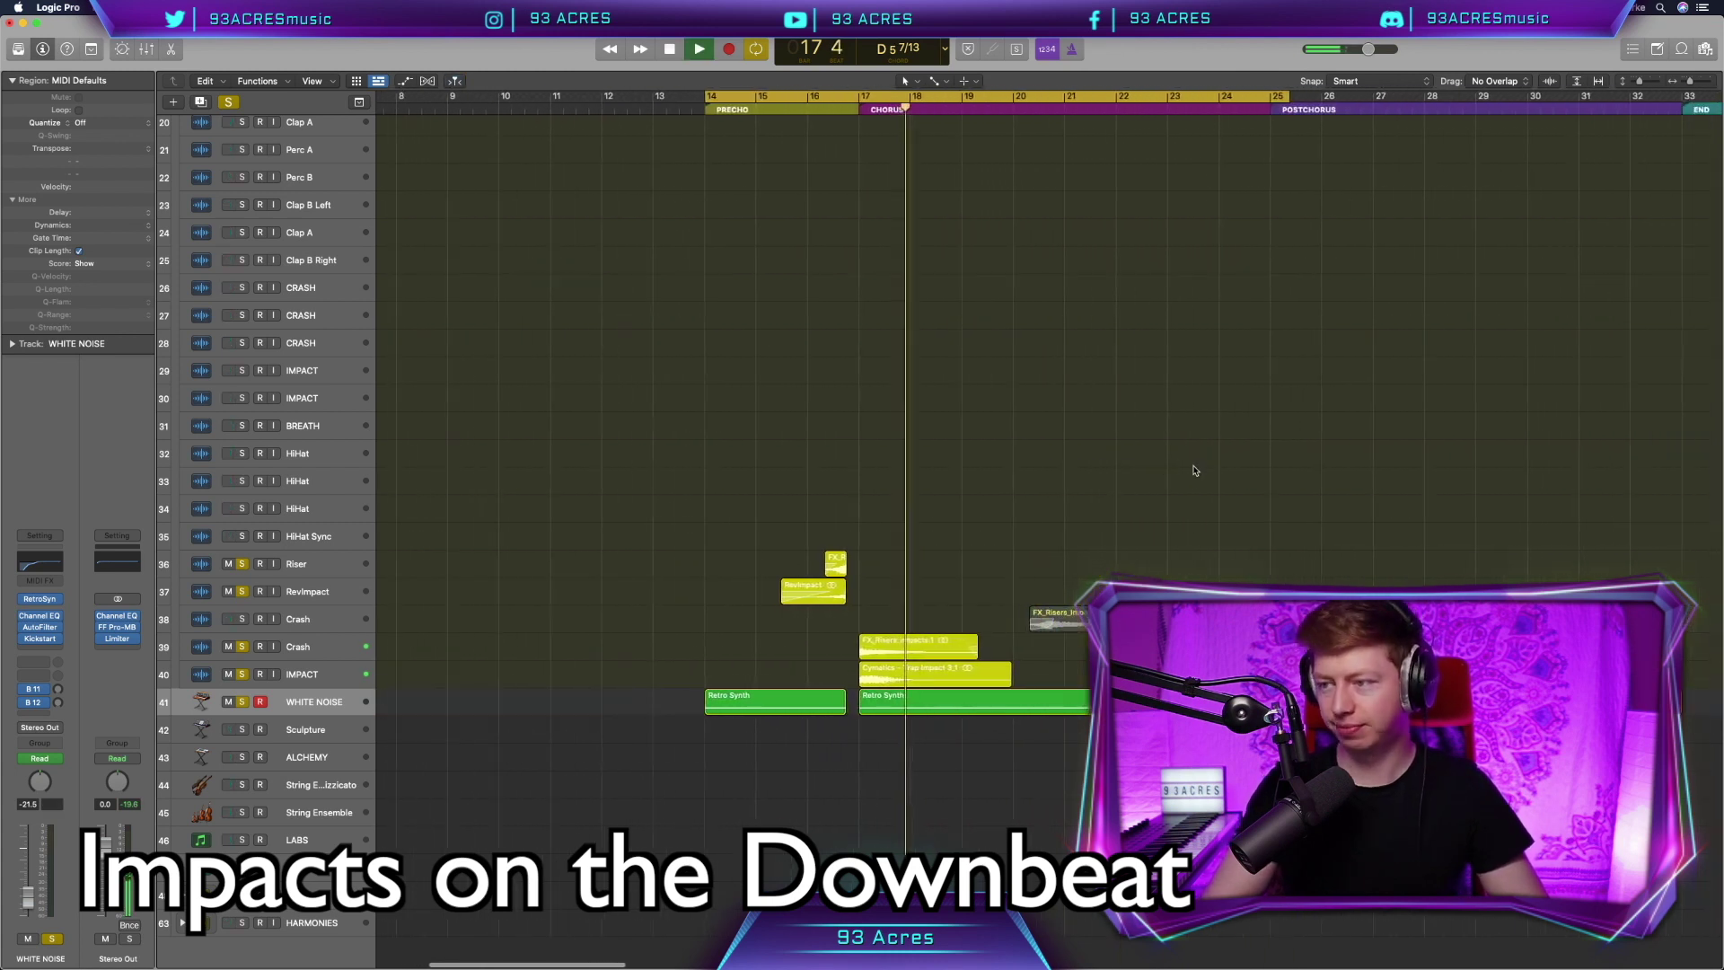
{"action": "key", "text": "space"}
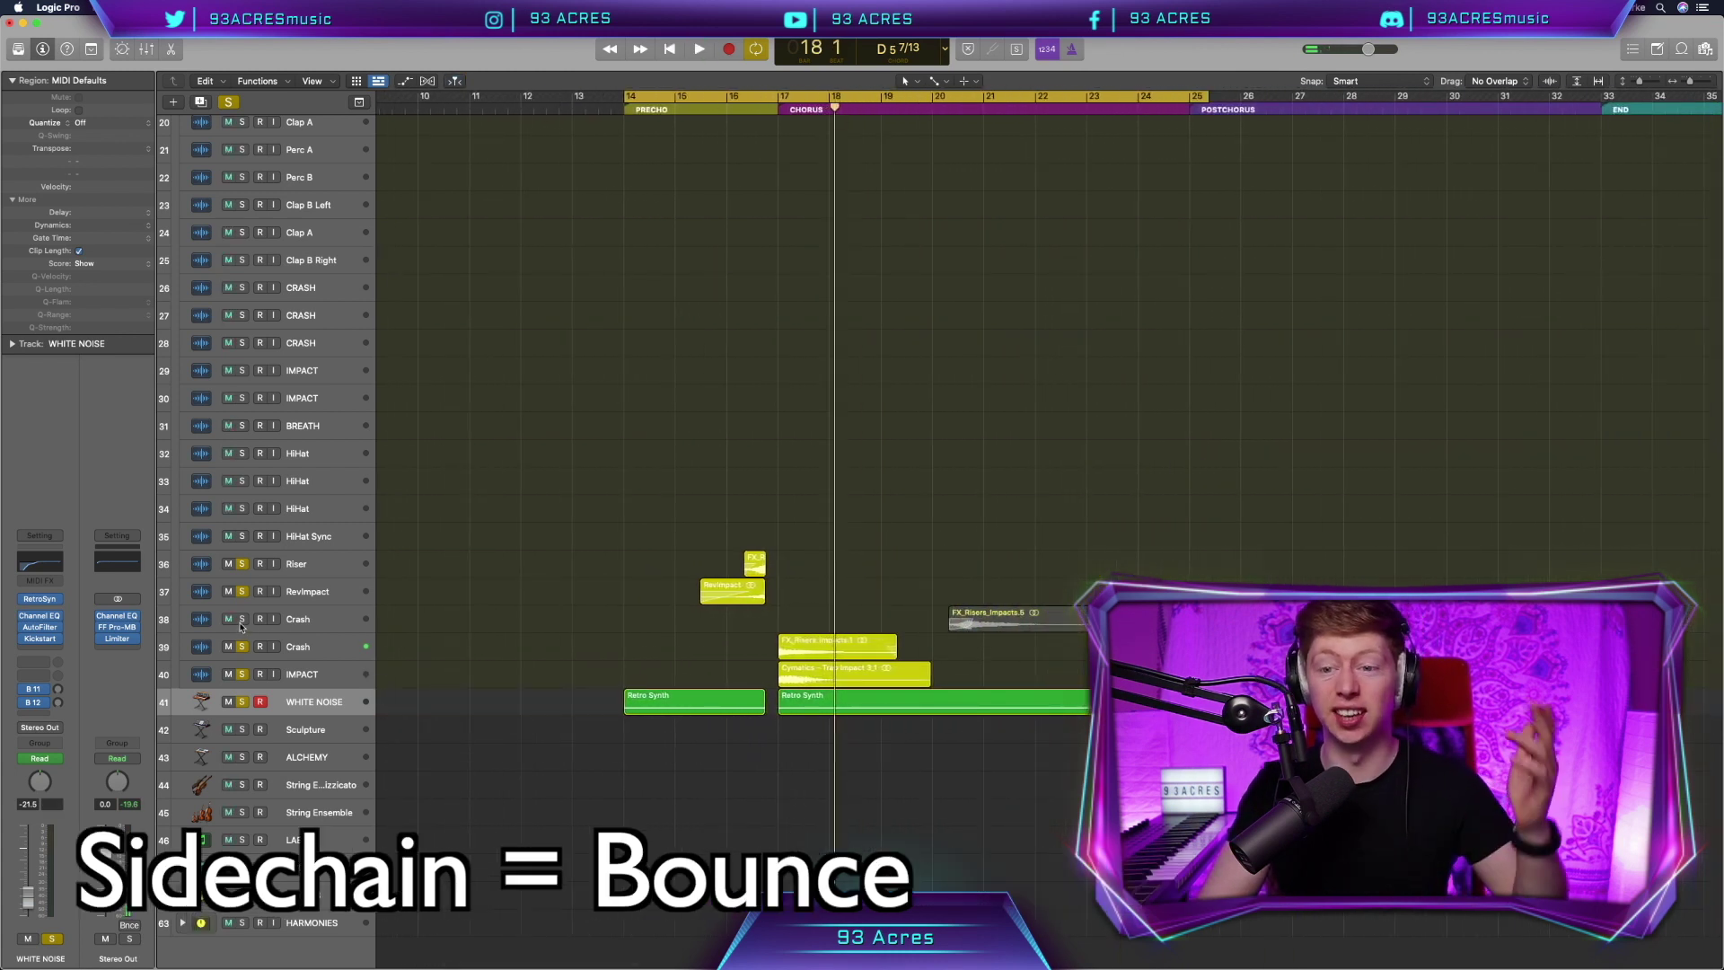
{"action": "left_click", "coordinate": [240, 626], "text": "alt"}
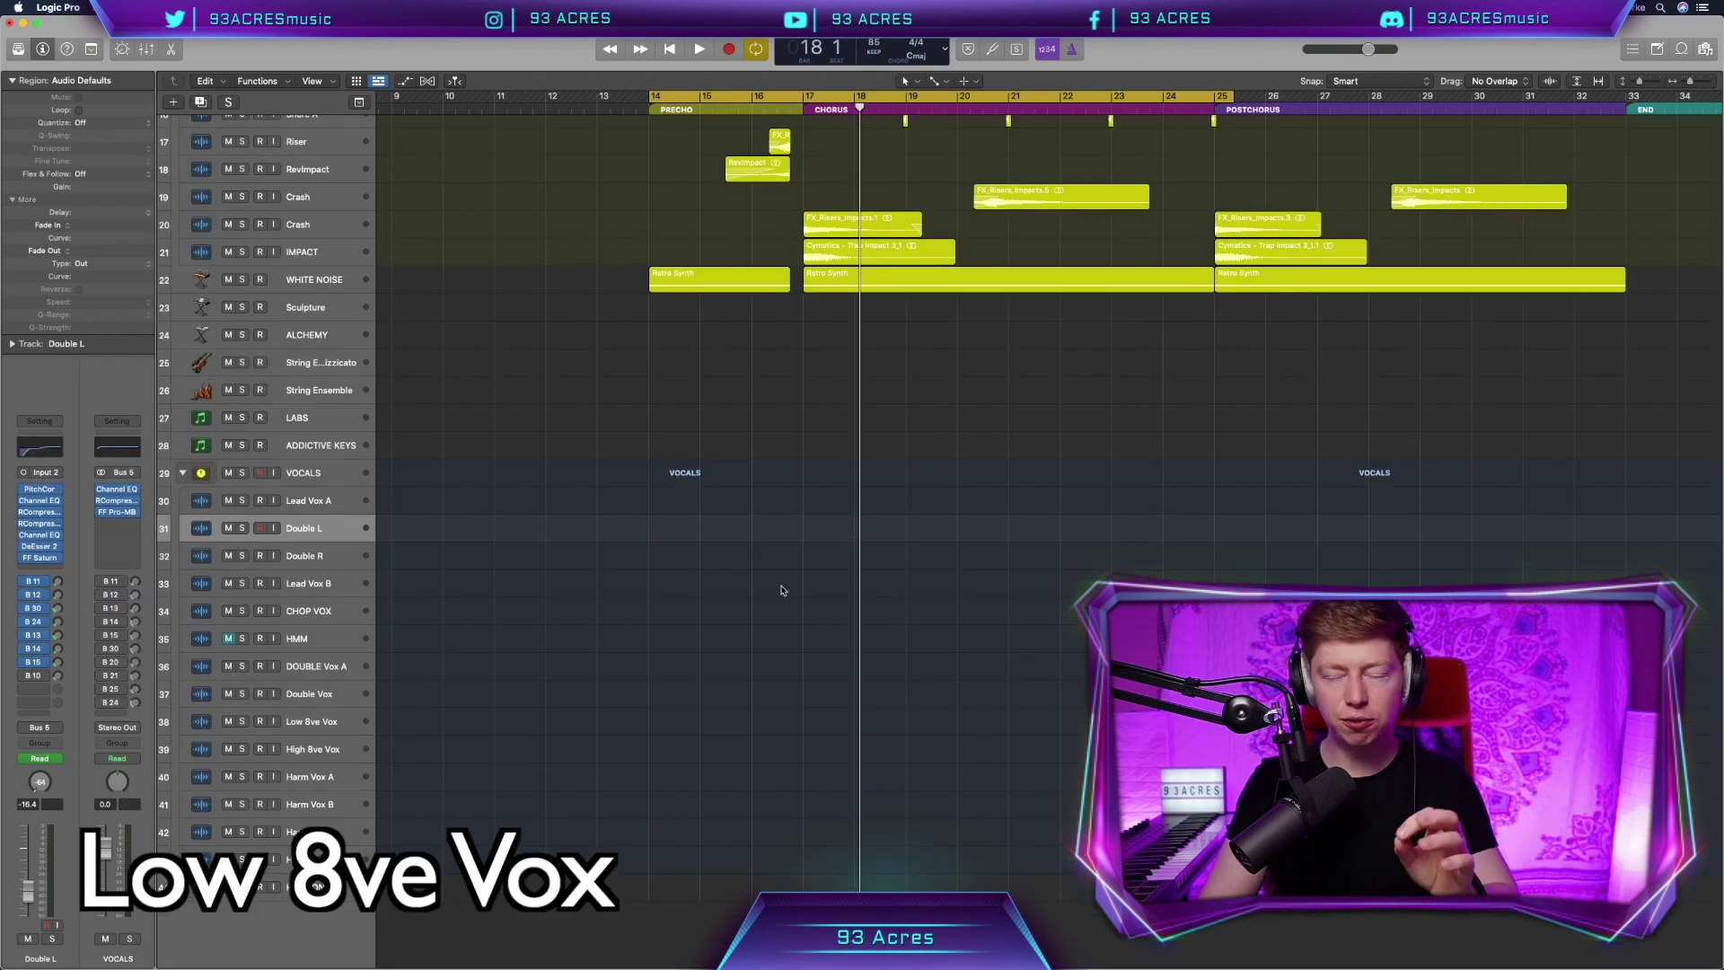
Set the Pitch Correction response to 0.00 ms on the Double L vocal track
{"action": "scroll", "coordinate": [783, 590], "scroll_direction": "right", "scroll_amount": 2}
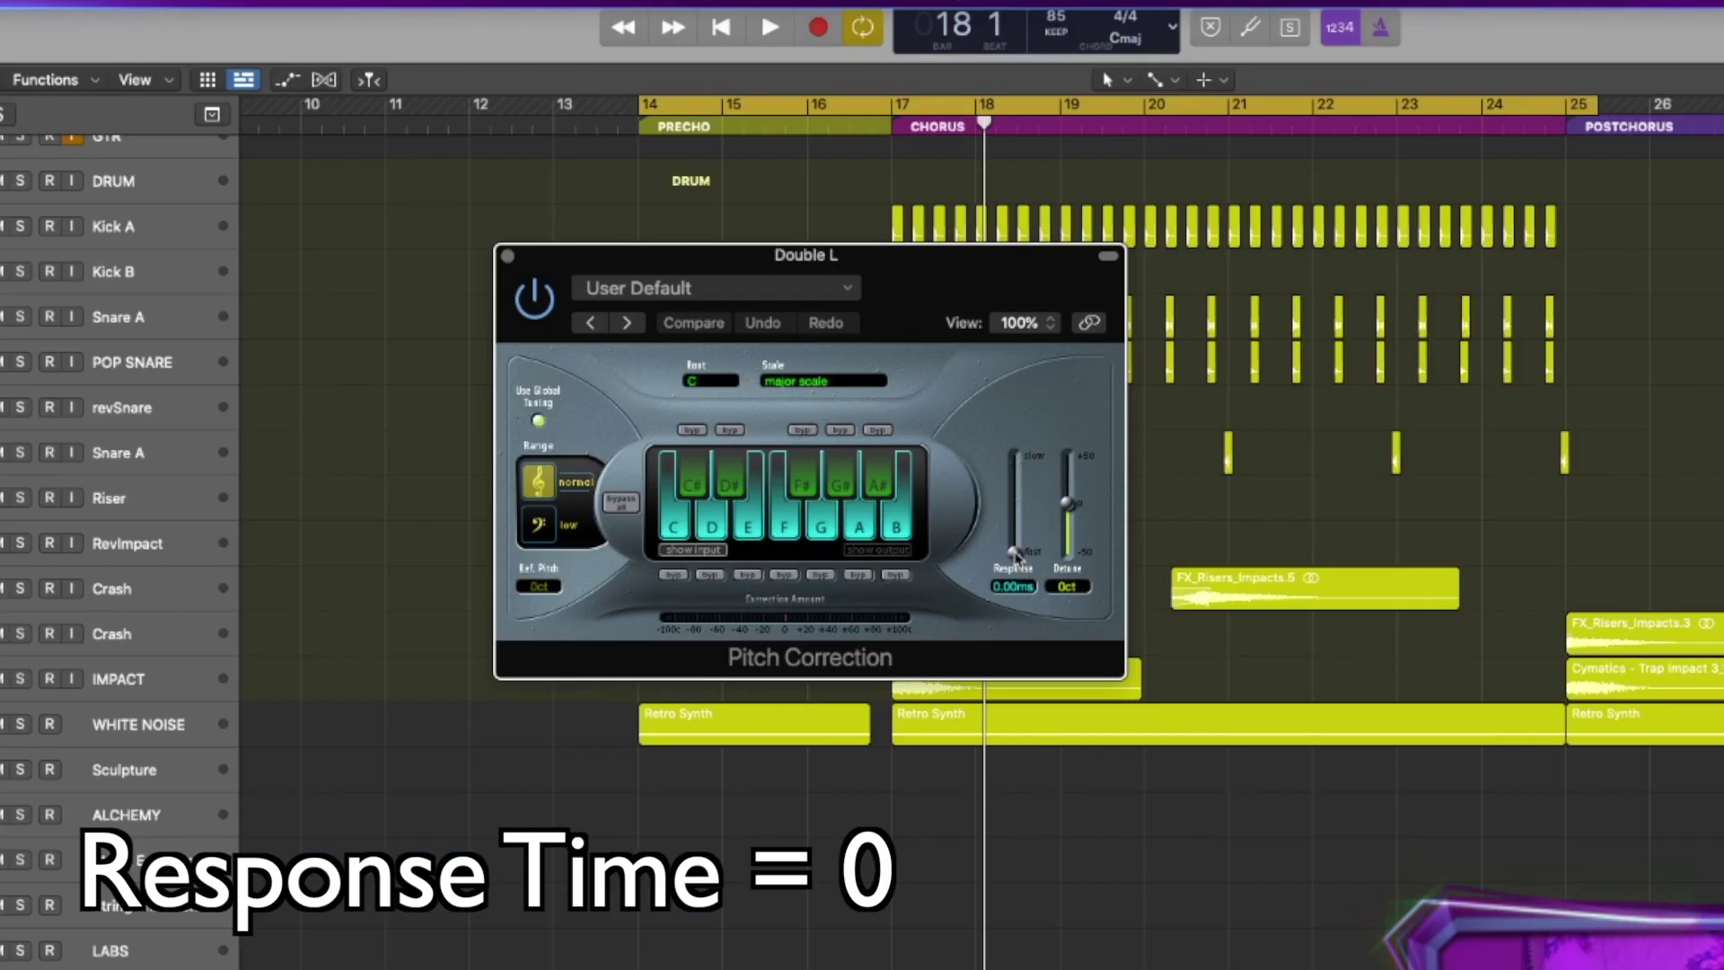
{"action": "left_click_drag", "start_coordinate": [847, 369], "coordinate": [849, 352]}
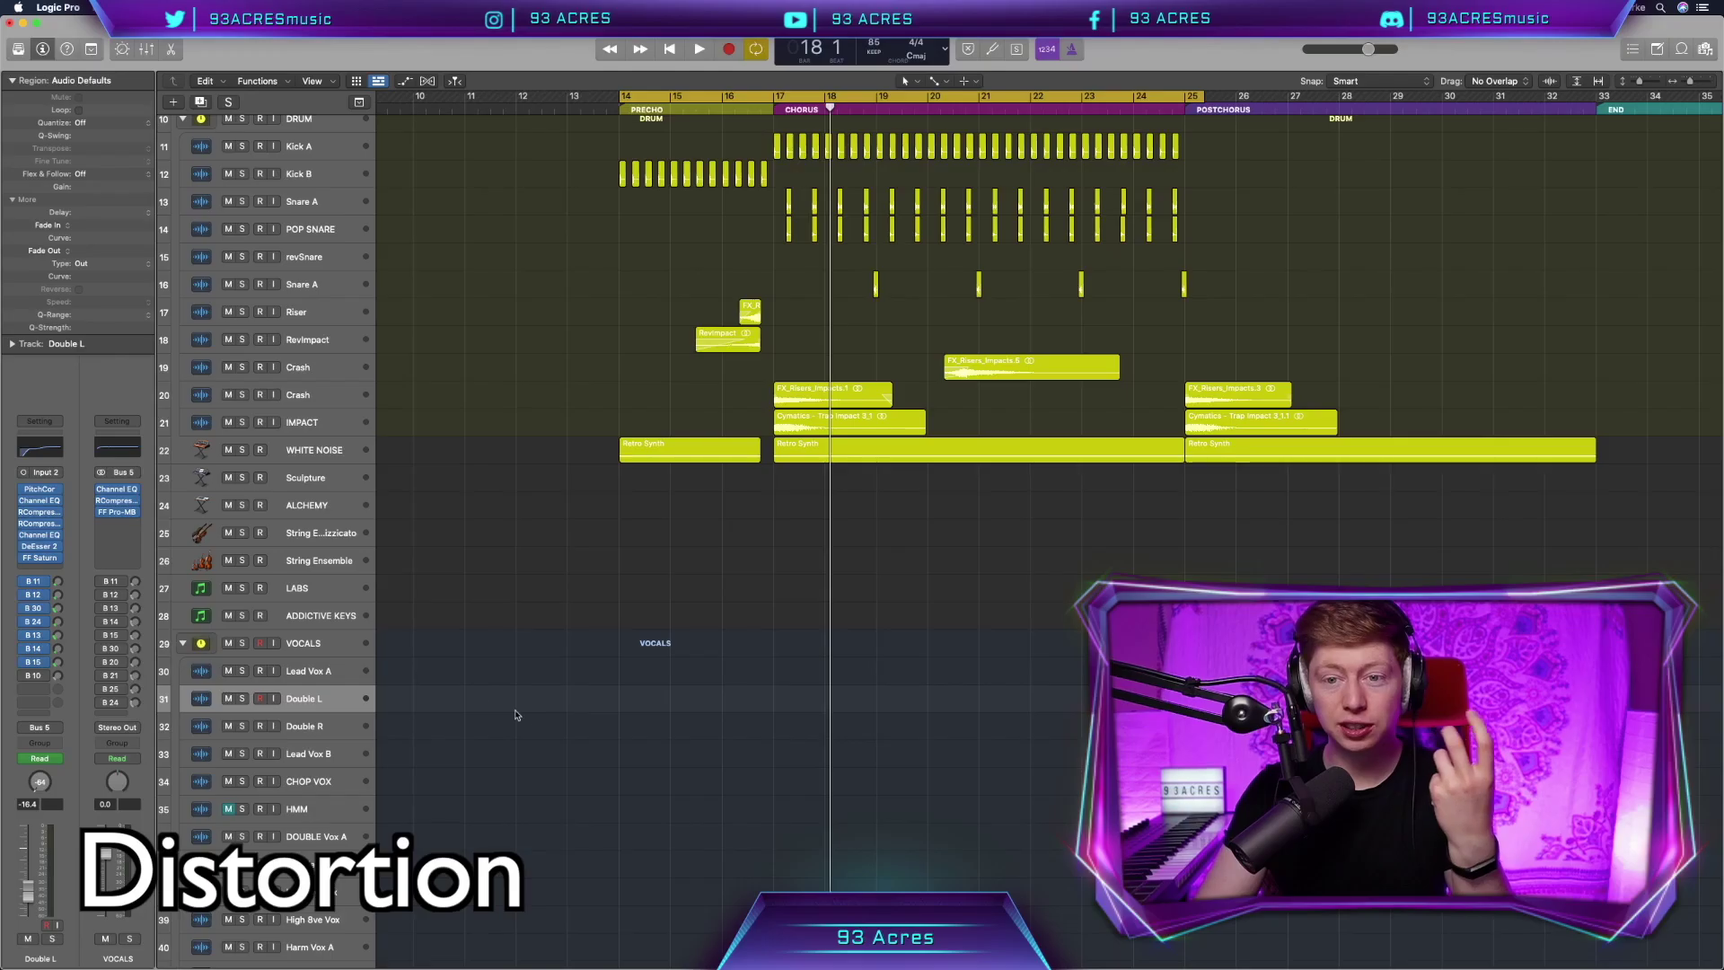
{"action": "mouse_move", "coordinate": [24, 561]}
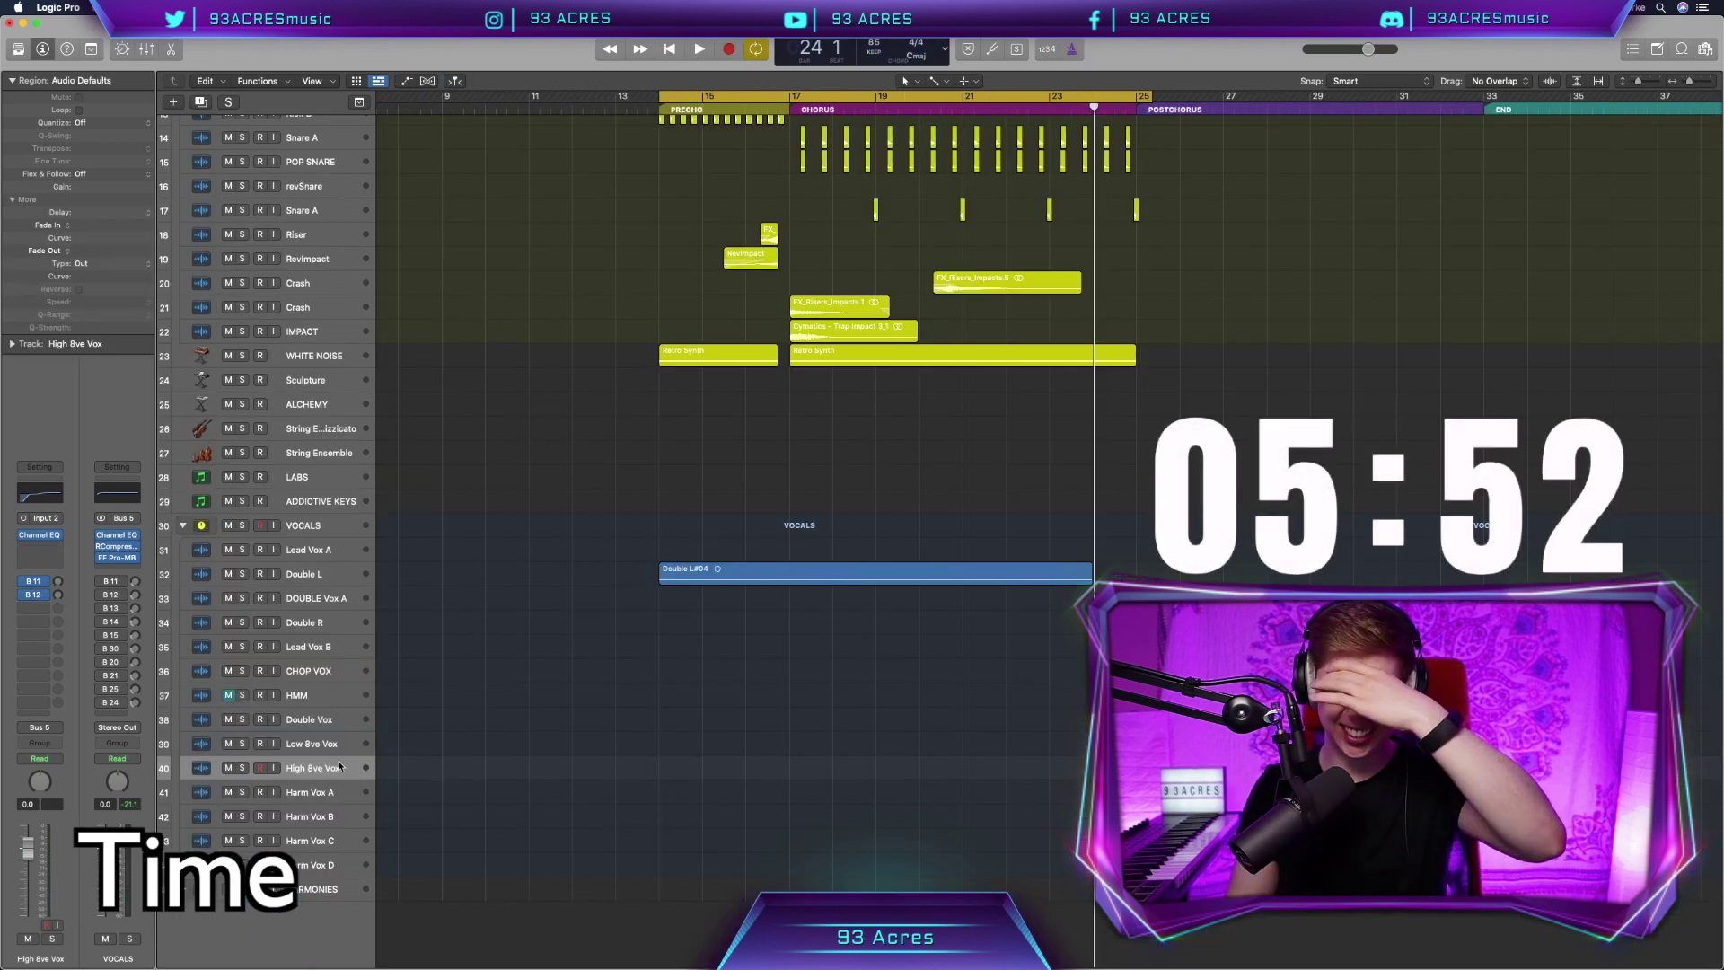
Review the Decapitator and Pitch Correction inserts on the Harm Vox A track and close the plug-in window
{"action": "left_click", "coordinate": [310, 573]}
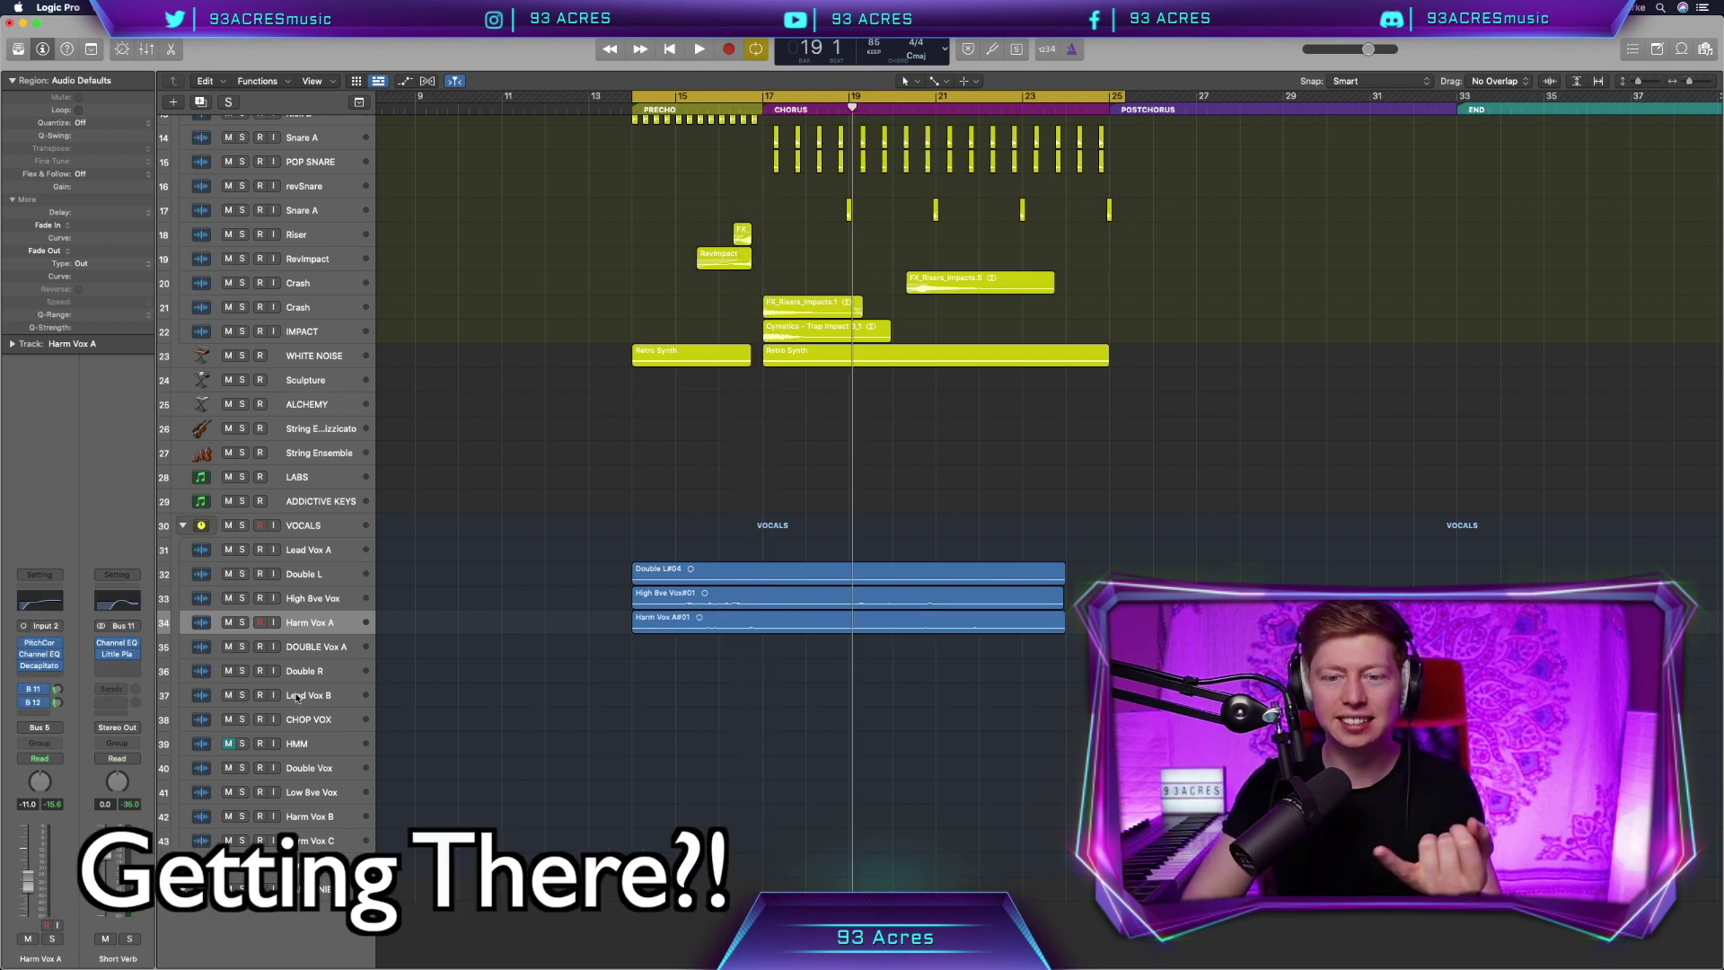
{"action": "left_click", "coordinate": [39, 665]}
{"action": "left_click", "coordinate": [39, 665]}
{"action": "left_click", "coordinate": [42, 643]}
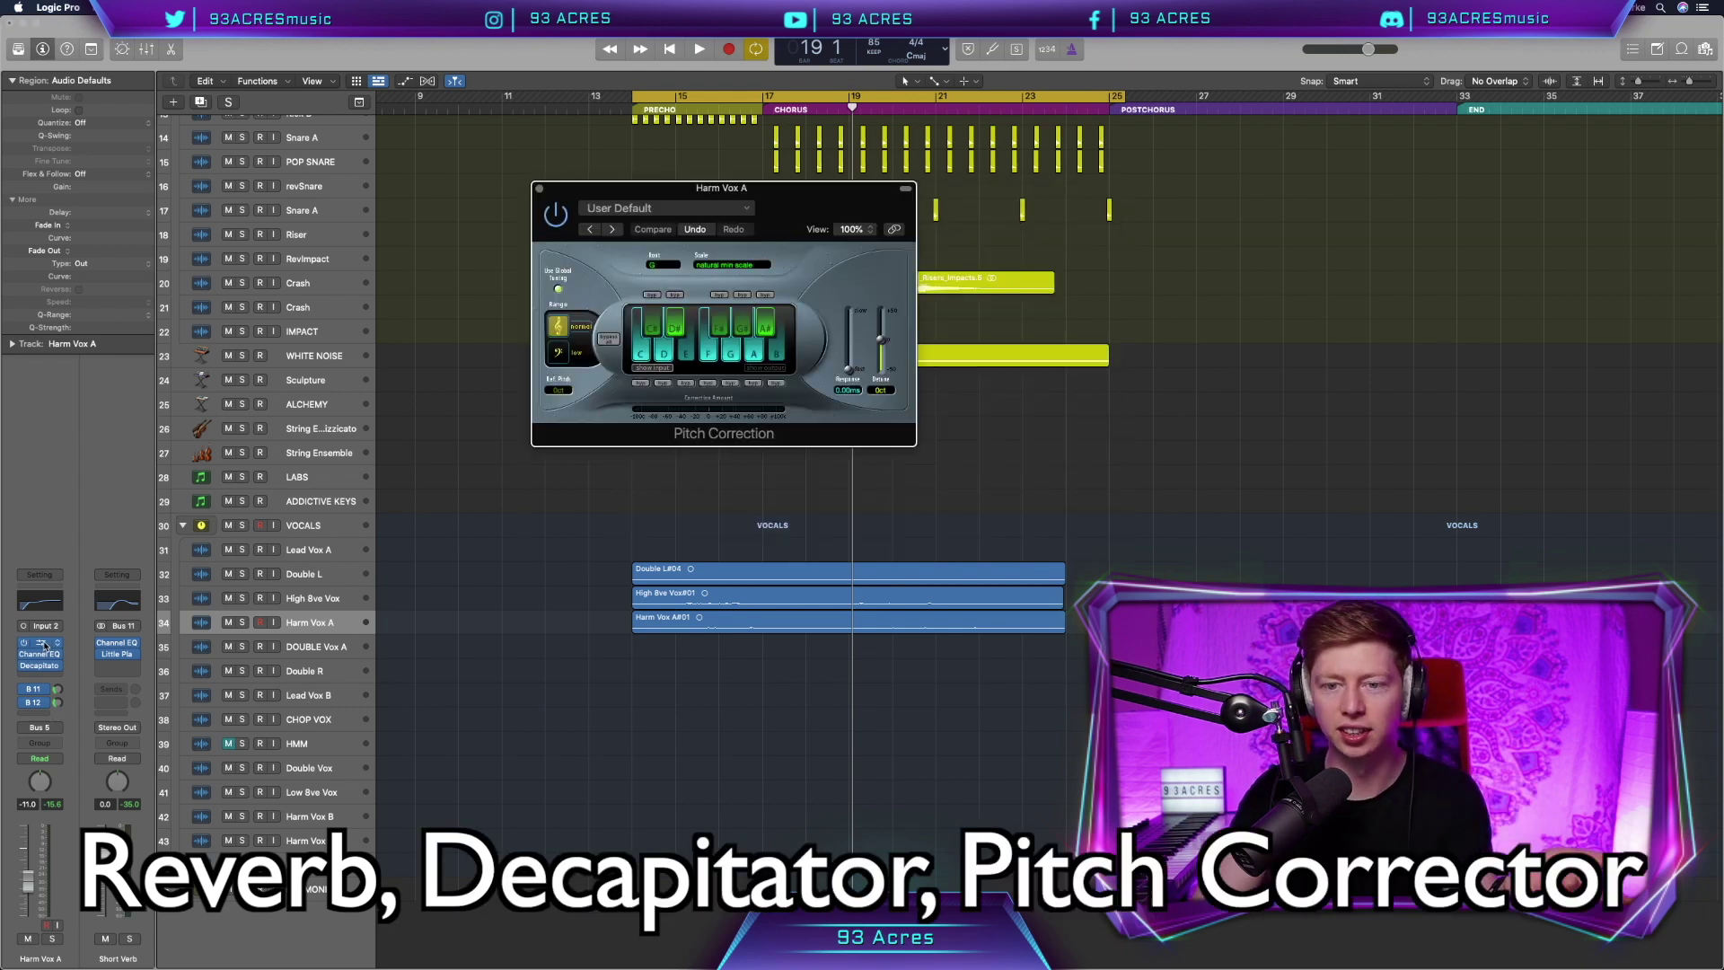
{"action": "key", "text": "super+w"}
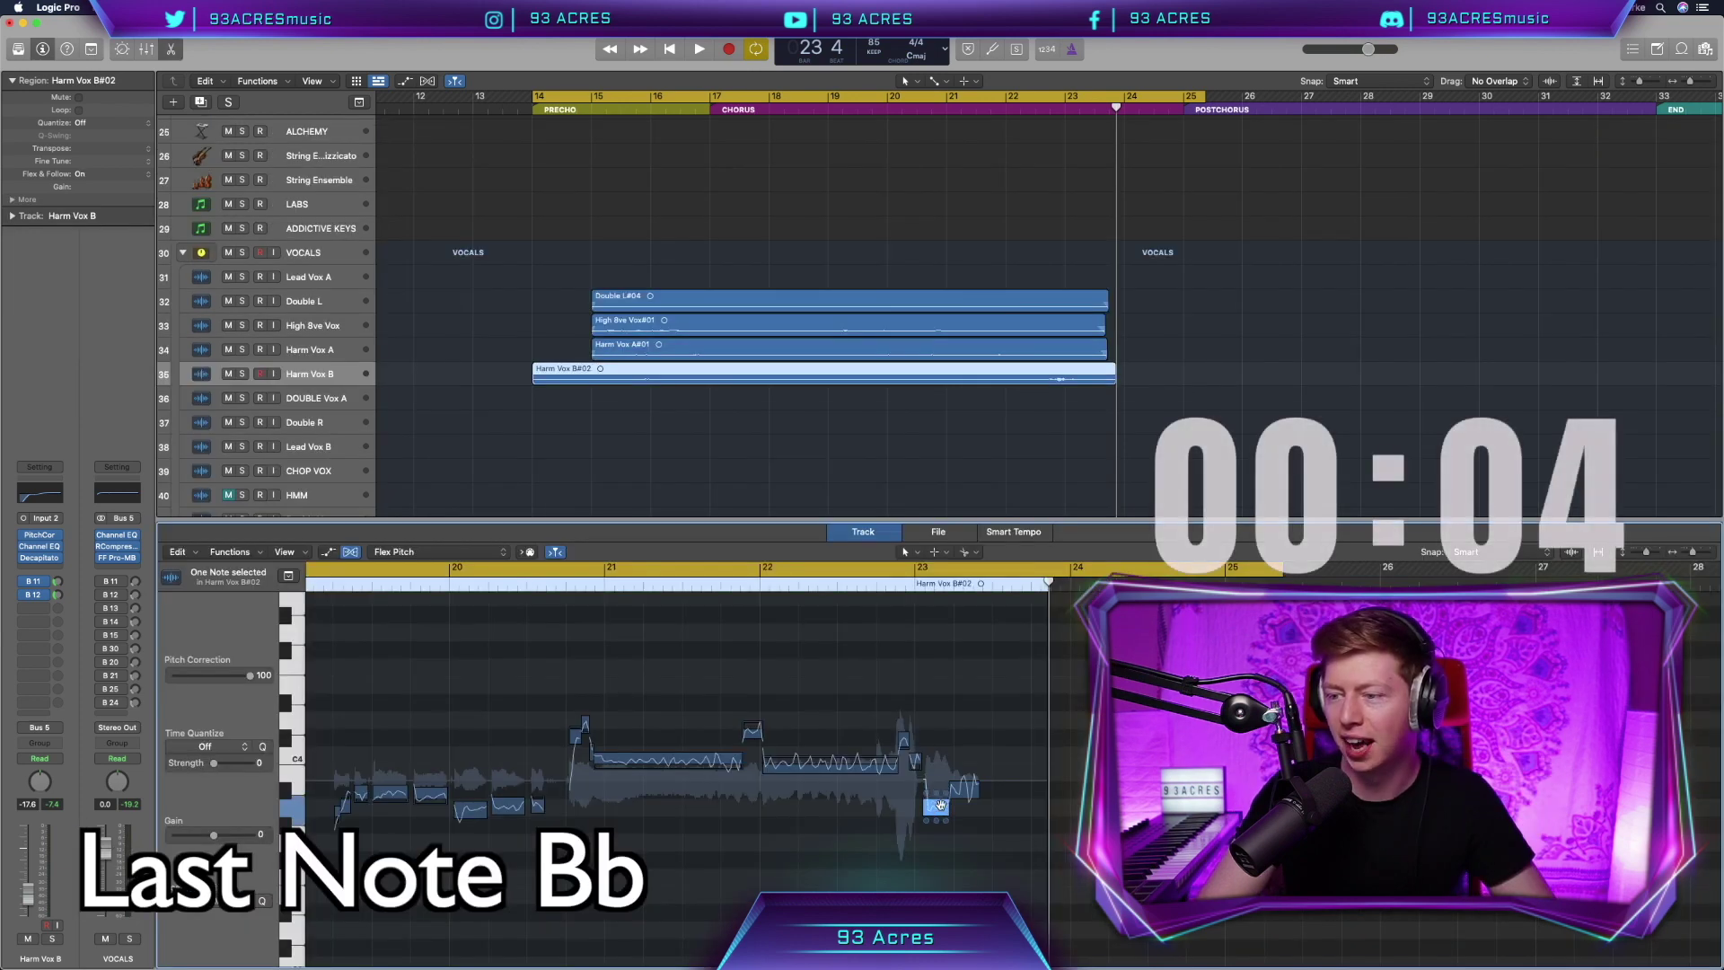
Raise the last note of the Harm Vox B take to Bb with Flex Pitch and close the Tape Delay window
{"action": "left_click_drag", "start_coordinate": [937, 794], "coordinate": [937, 780]}
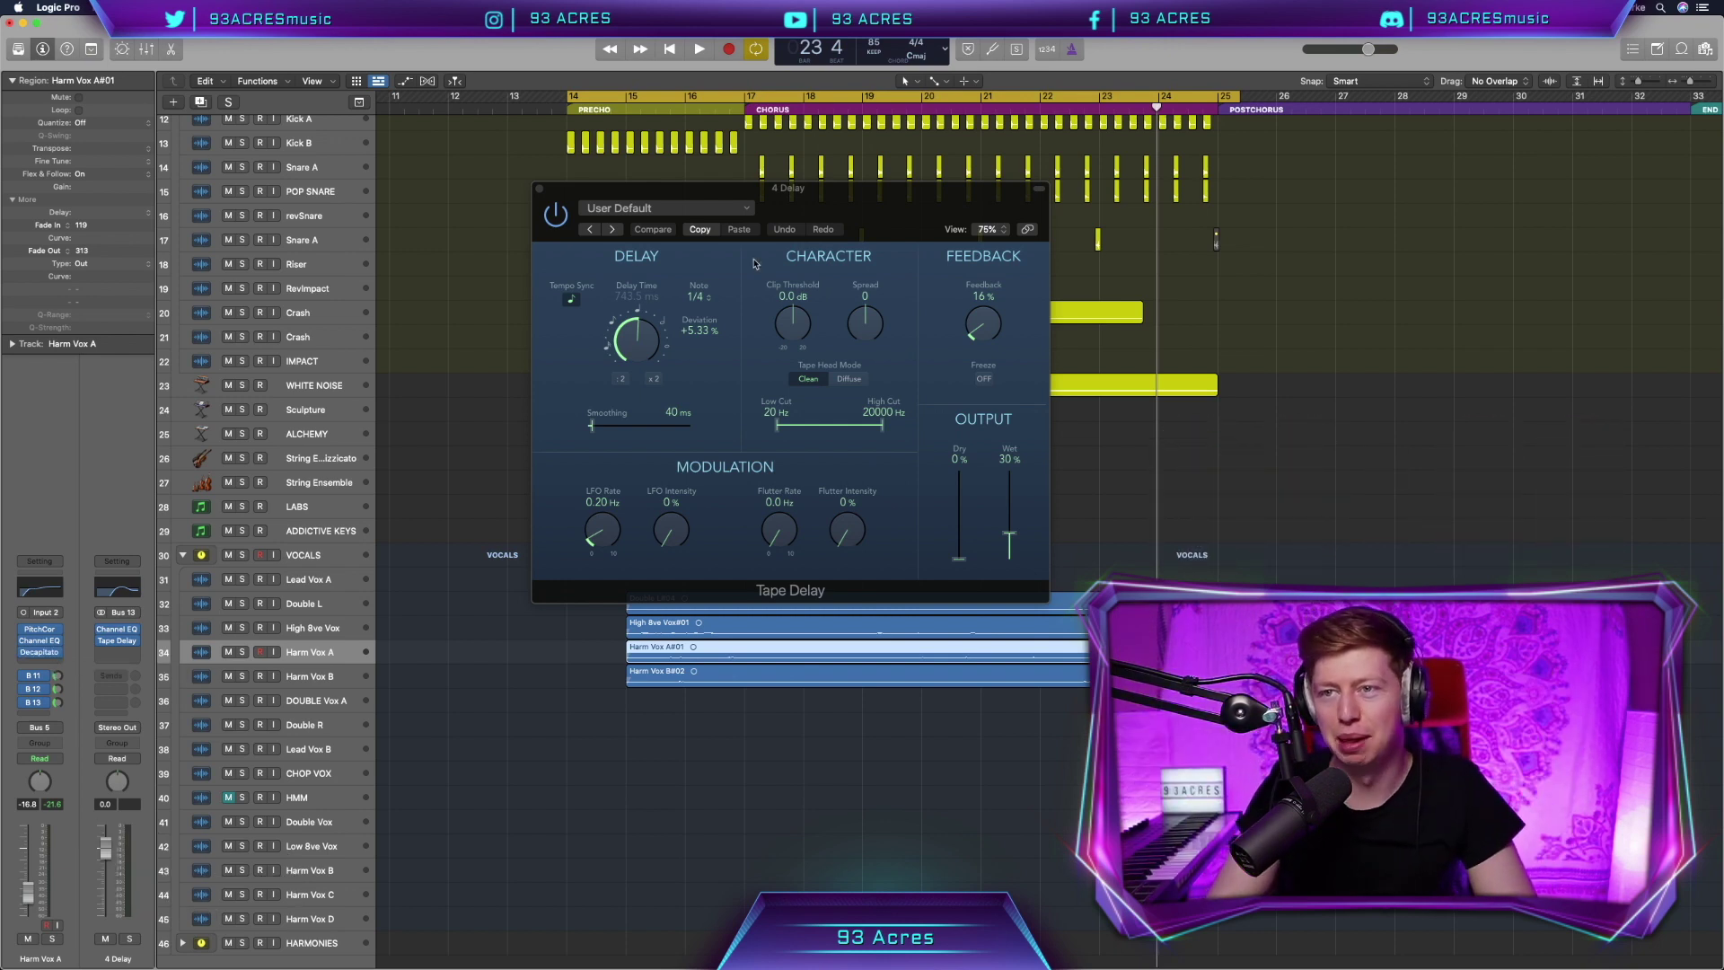
{"action": "left_click", "coordinate": [538, 188]}
{"action": "left_click", "coordinate": [488, 485]}
Record a lead vocal take on the Lead Vox A track from bar 14 through the chorus
{"action": "scroll", "coordinate": [492, 492], "scroll_direction": "up", "scroll_amount": 3}
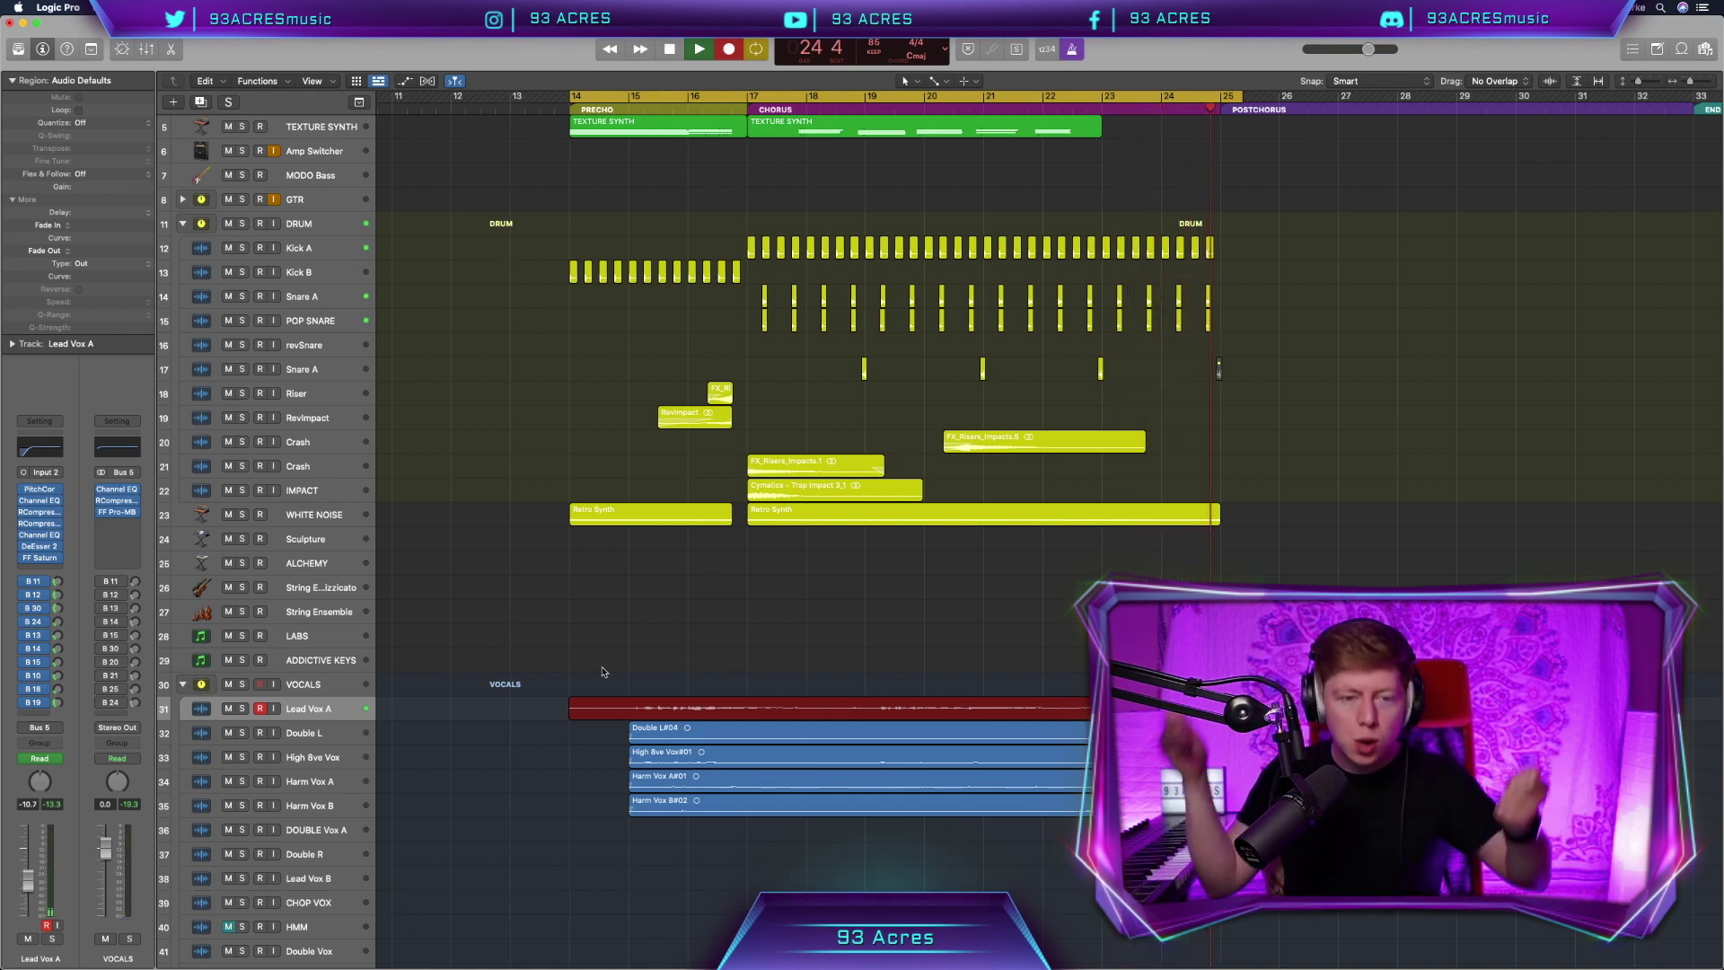
{"action": "key", "text": "space"}
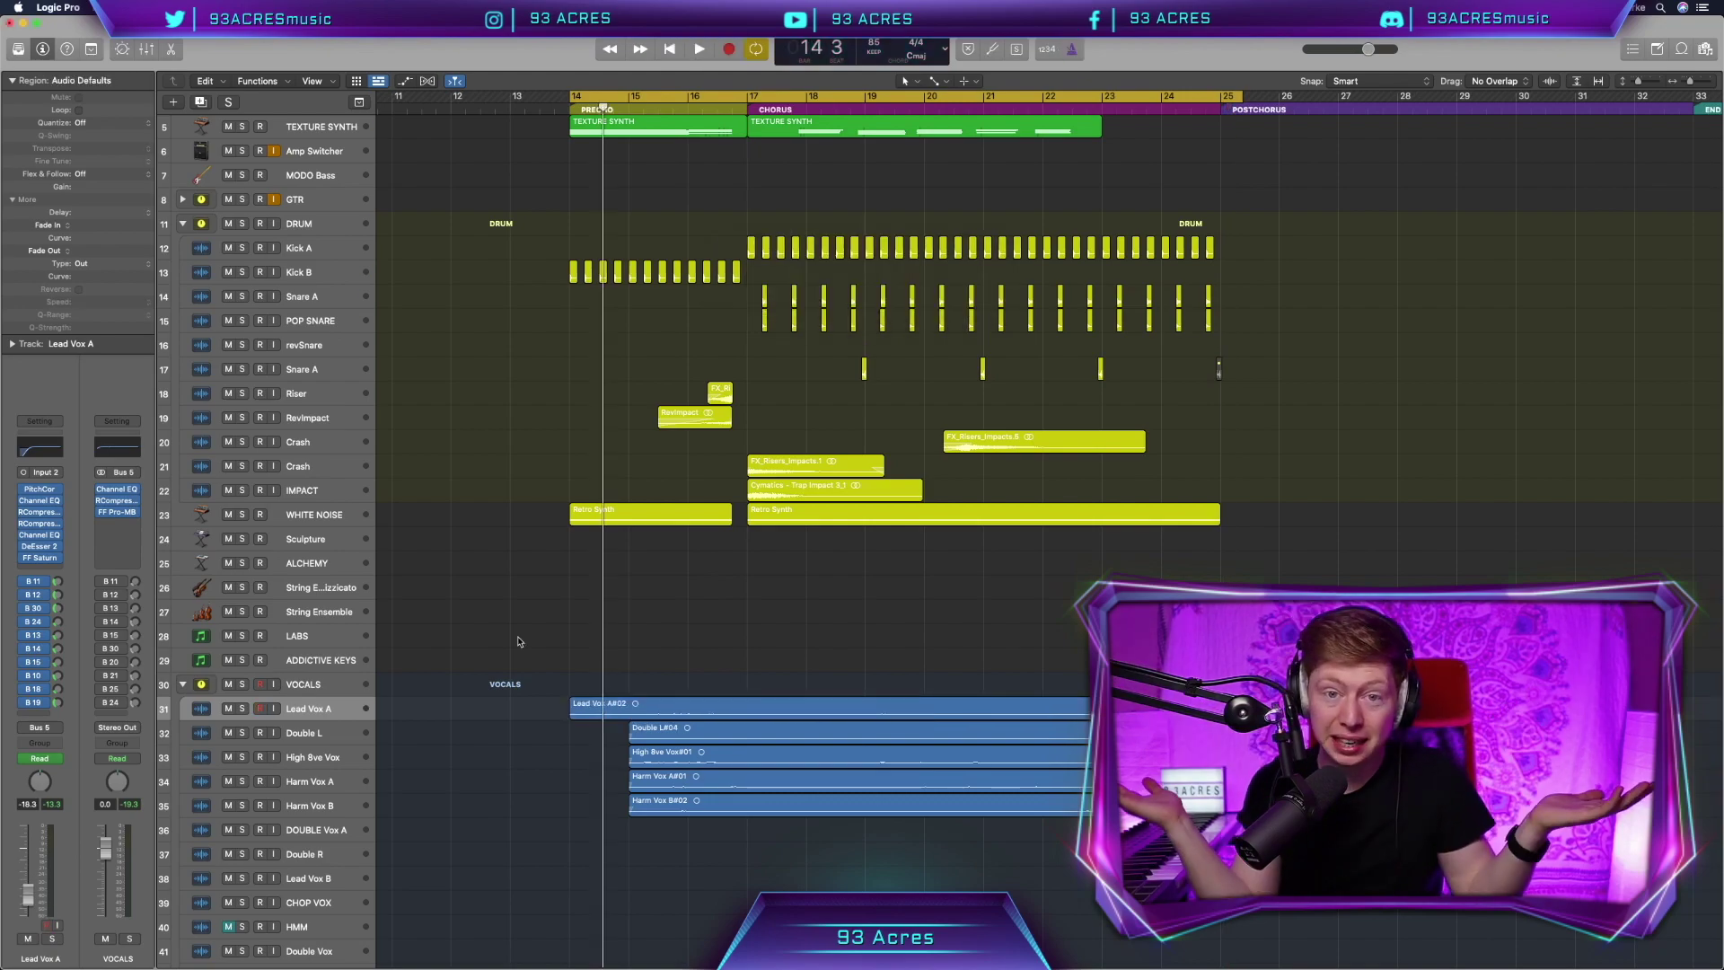